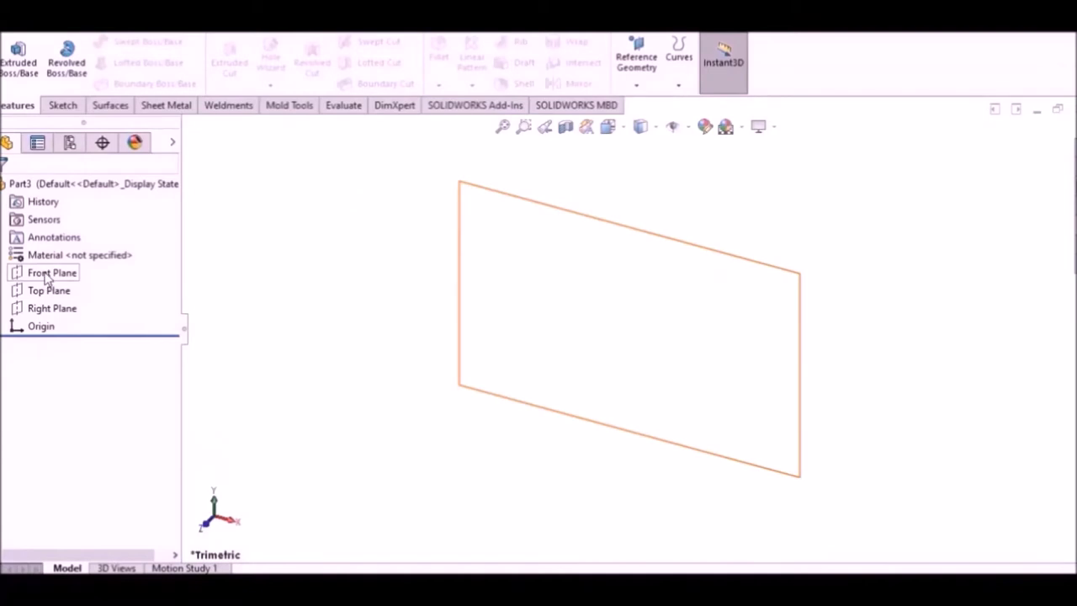
Sketch a 45 mm diameter circle centred on the origin on the Front Plane.
{"action": "left_click", "coordinate": [52, 274]}
{"action": "left_click", "coordinate": [61, 249]}
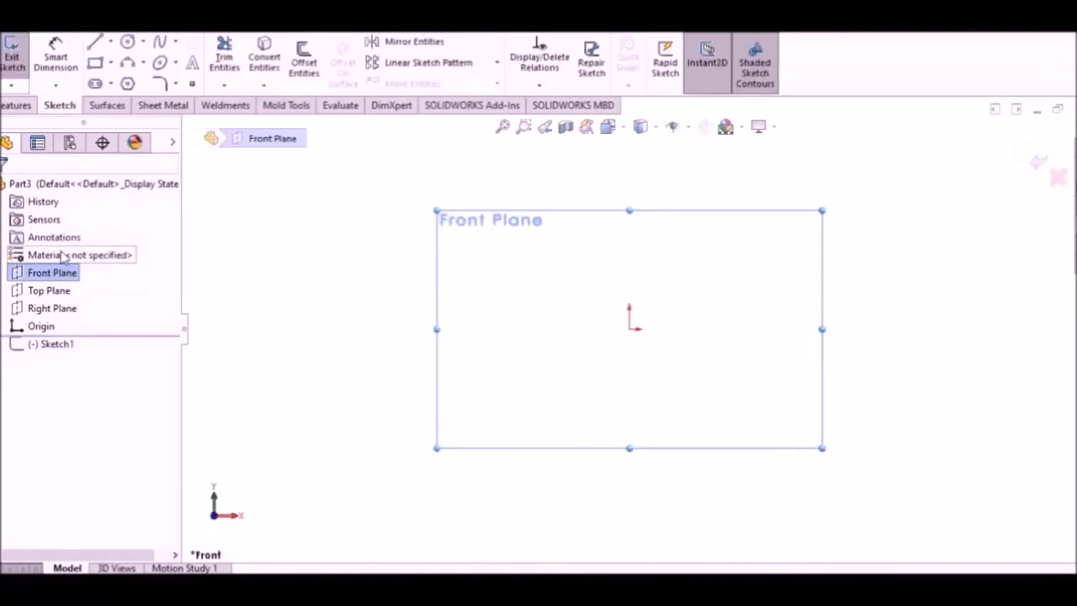
{"action": "left_click", "coordinate": [127, 42]}
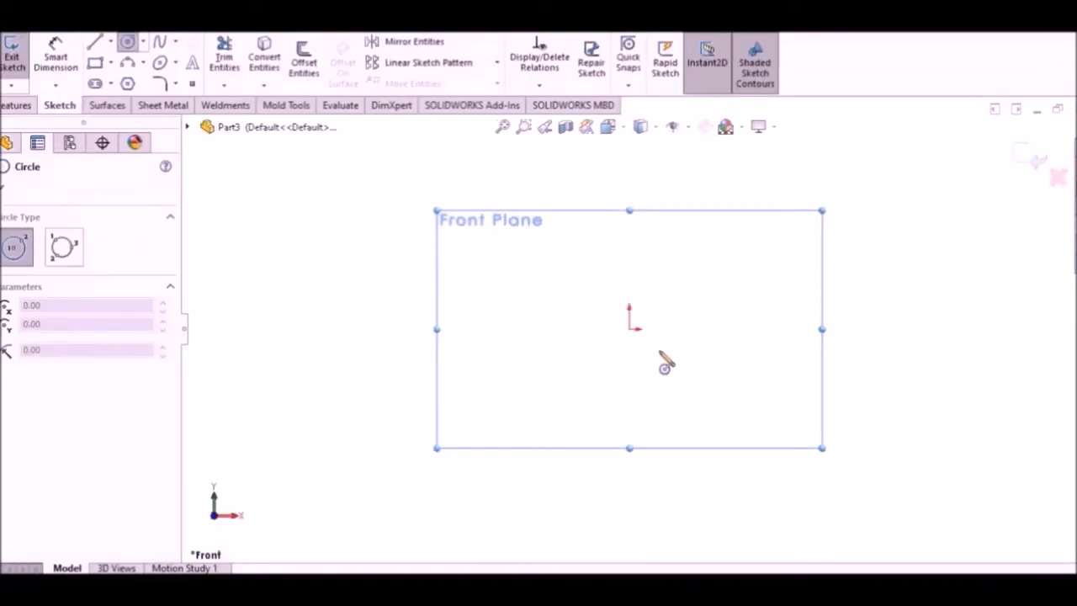
{"action": "left_click", "coordinate": [629, 329]}
{"action": "left_click", "coordinate": [671, 408]}
{"action": "right_click", "coordinate": [515, 268]}
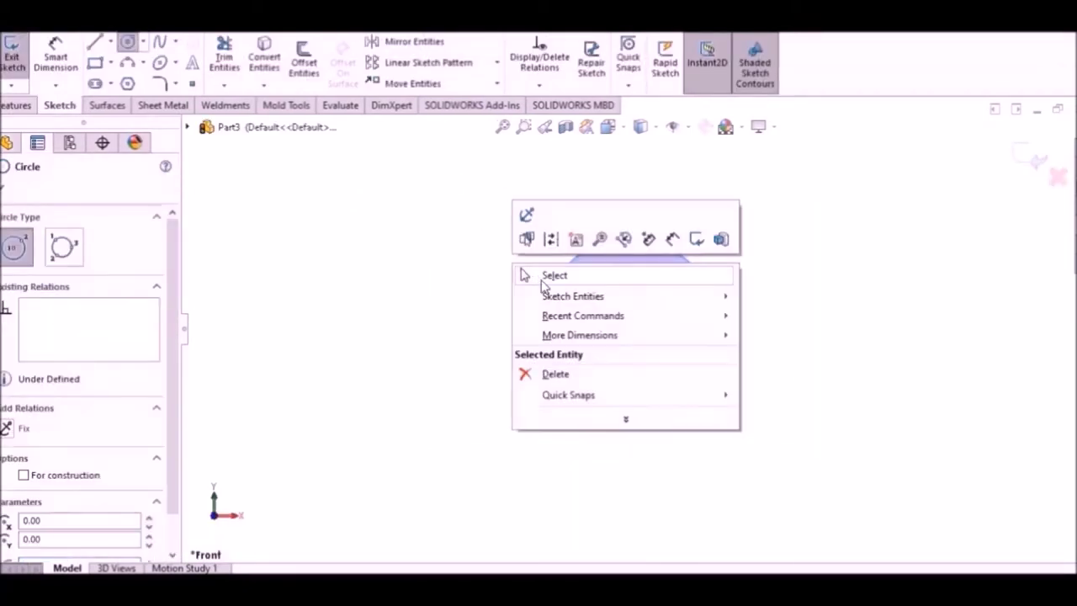
{"action": "left_click", "coordinate": [529, 275]}
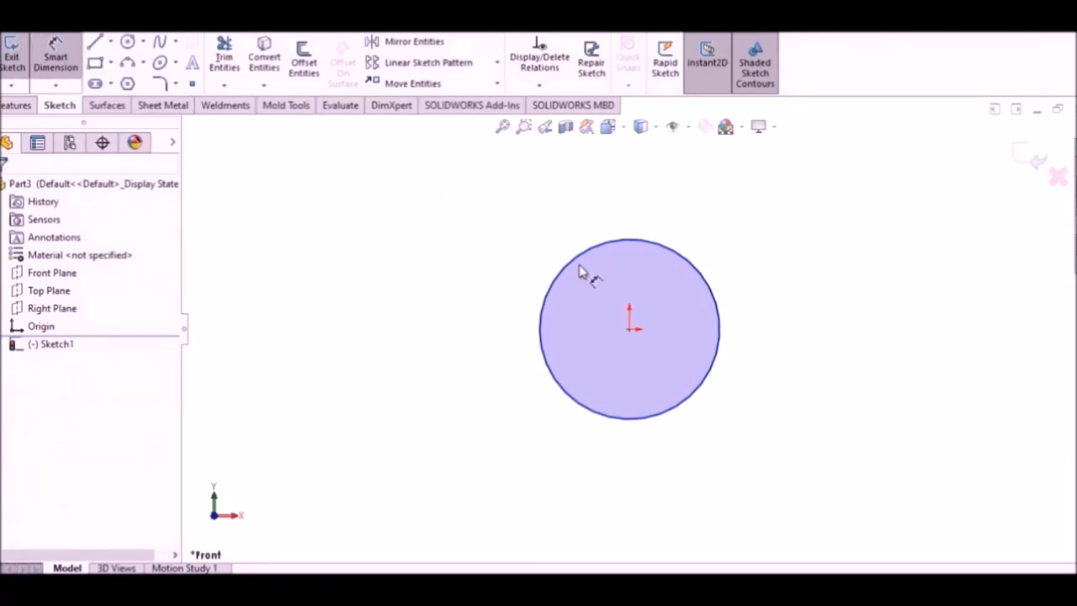
{"action": "left_click", "coordinate": [551, 267]}
{"action": "left_click", "coordinate": [486, 266]}
{"action": "type", "text": "45"}
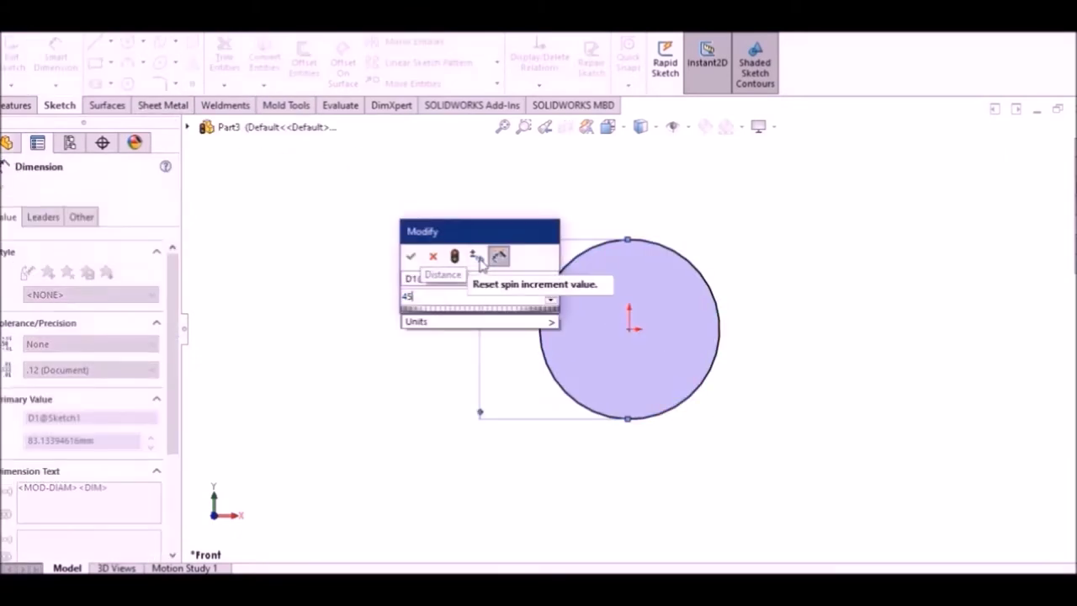
{"action": "key", "text": "Return"}
{"action": "left_click", "coordinate": [3, 188]}
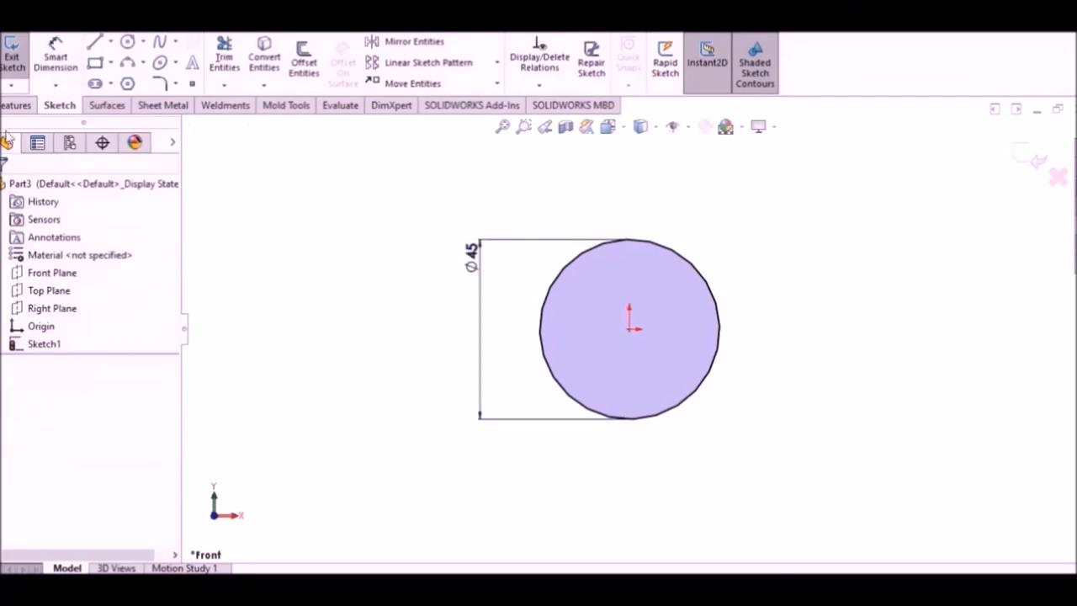
Extrude the circle 30 mm with Mid Plane into a cylinder.
{"action": "left_click", "coordinate": [15, 105]}
{"action": "left_click", "coordinate": [17, 57]}
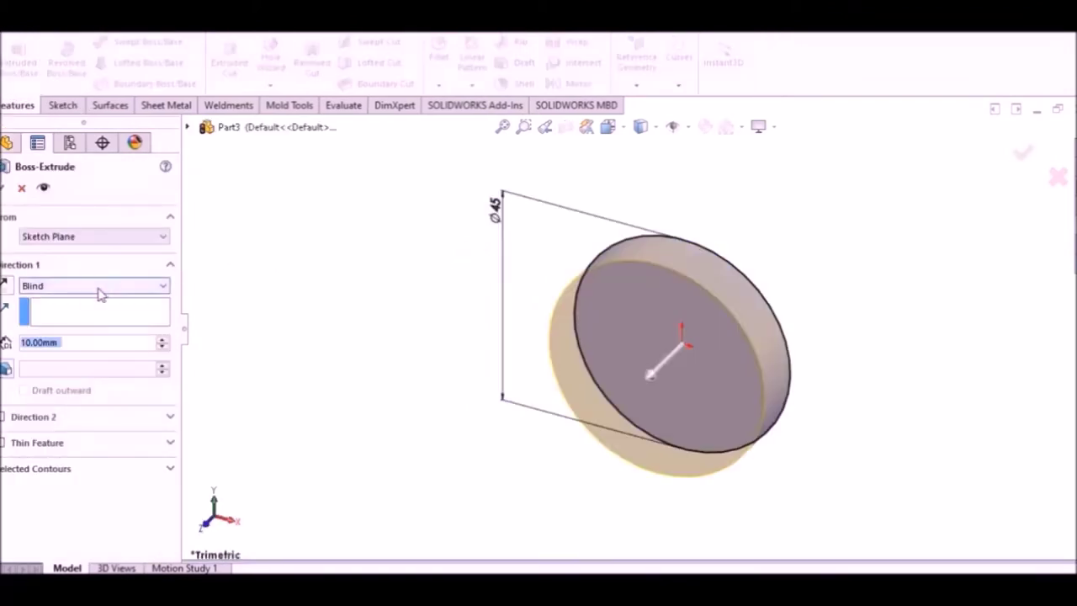
{"action": "left_click", "coordinate": [98, 289]}
{"action": "left_click", "coordinate": [38, 350]}
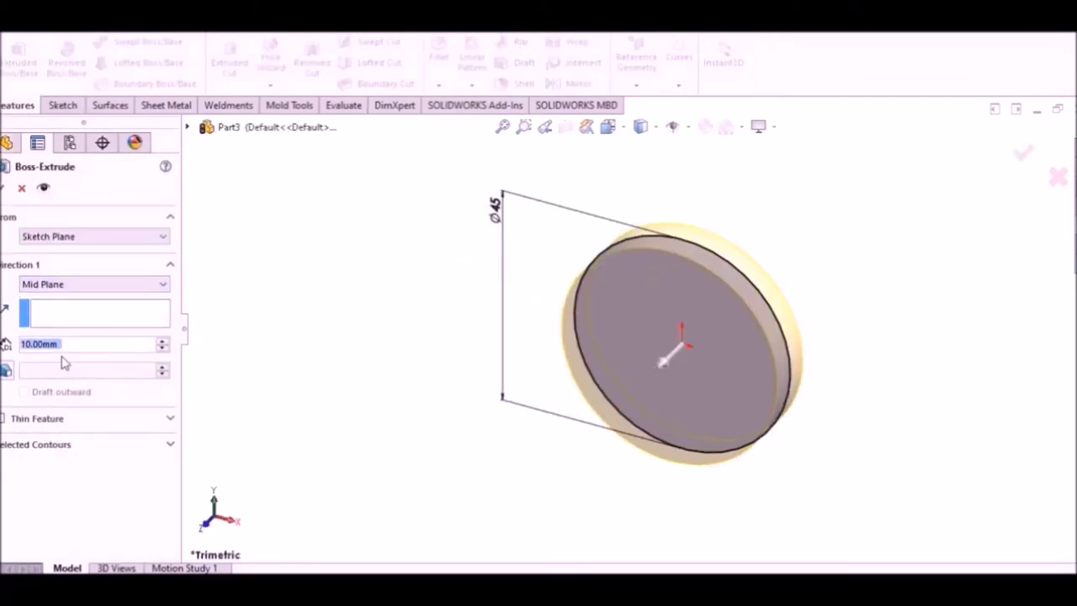
{"action": "type", "text": "30"}
{"action": "key", "text": "Return"}
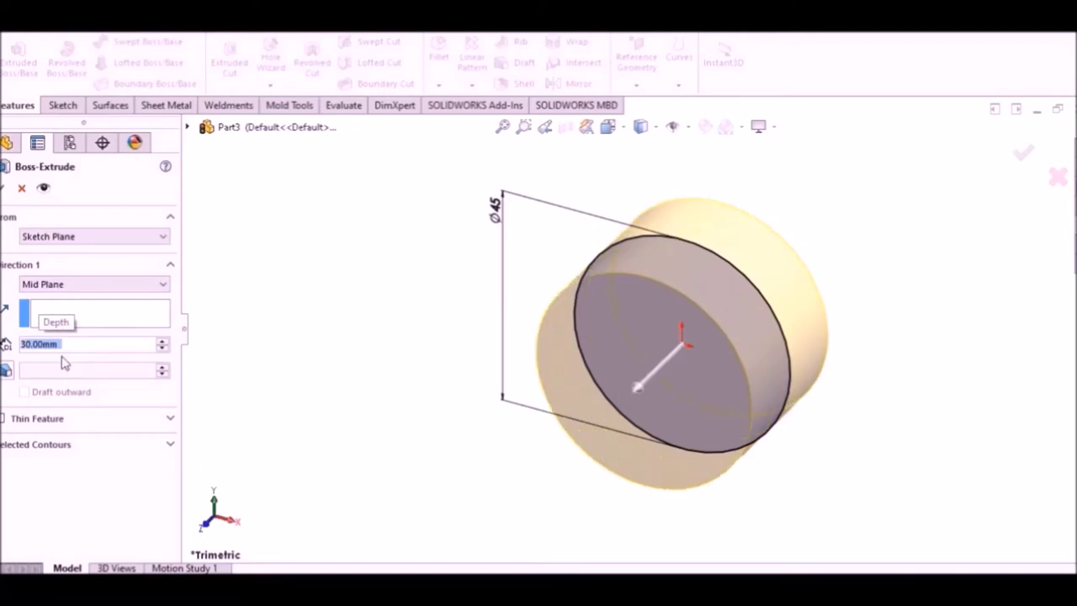
{"action": "left_click", "coordinate": [4, 186]}
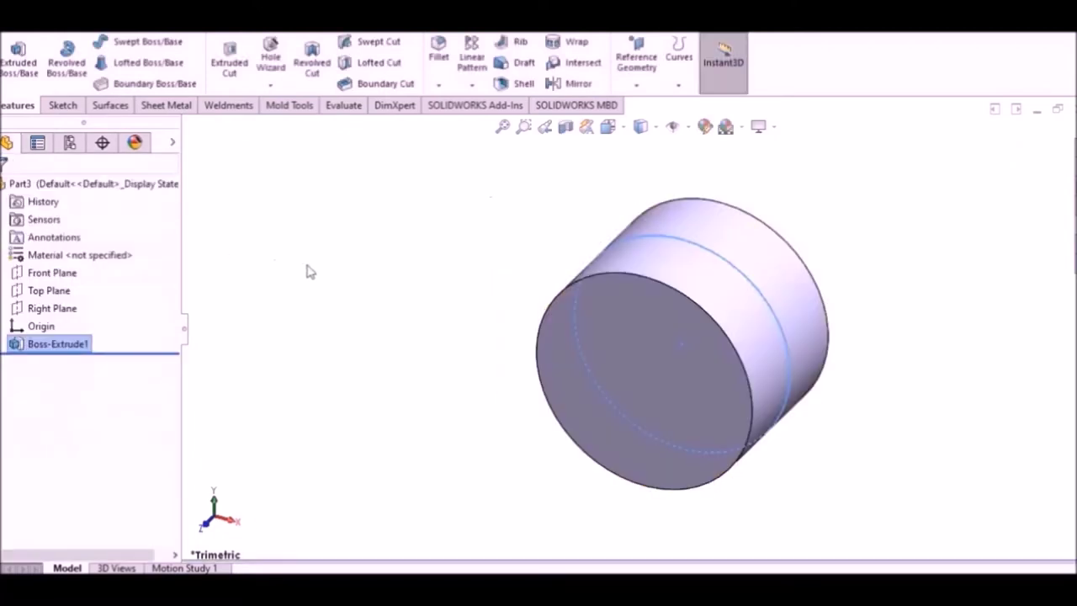
Sketch a circle offset 3 mm outward from the cylinder's front face edge.
{"action": "left_click", "coordinate": [613, 129]}
{"action": "left_click", "coordinate": [576, 369]}
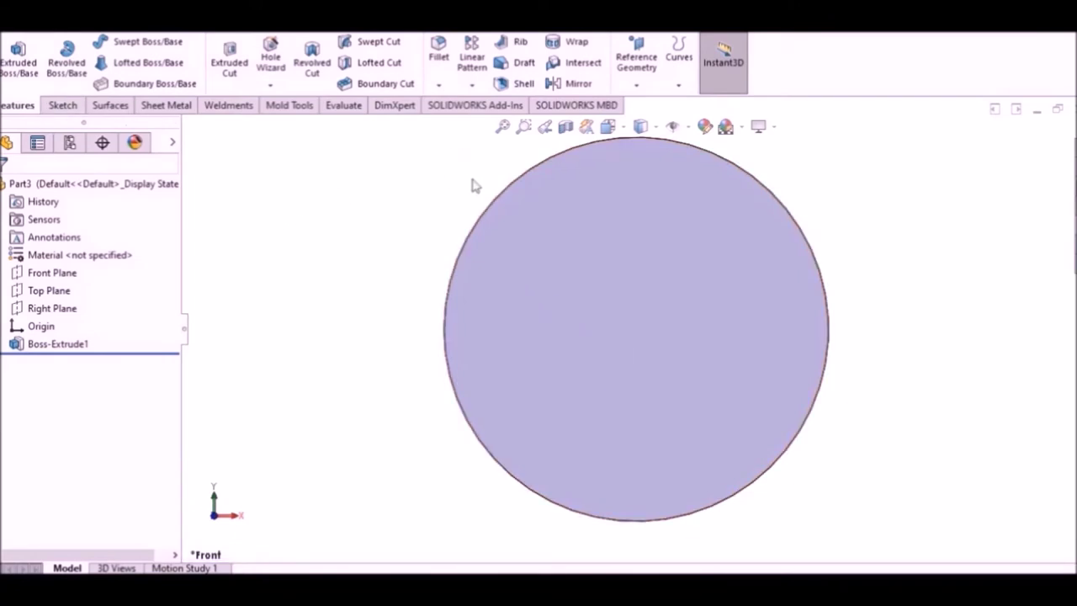
{"action": "right_click", "coordinate": [562, 225]}
{"action": "left_click", "coordinate": [593, 201]}
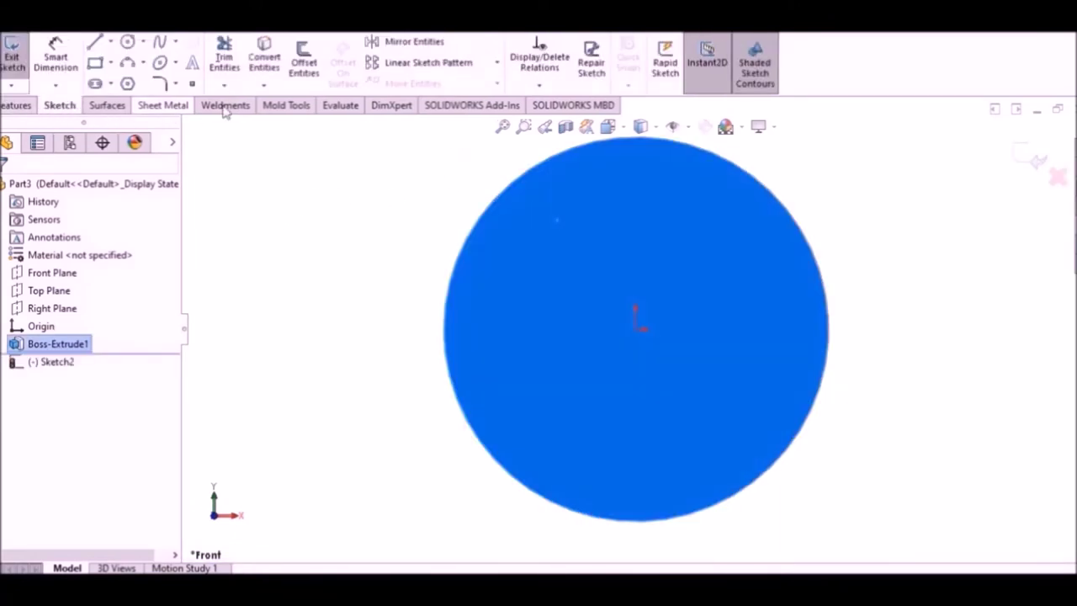
{"action": "left_click", "coordinate": [304, 63]}
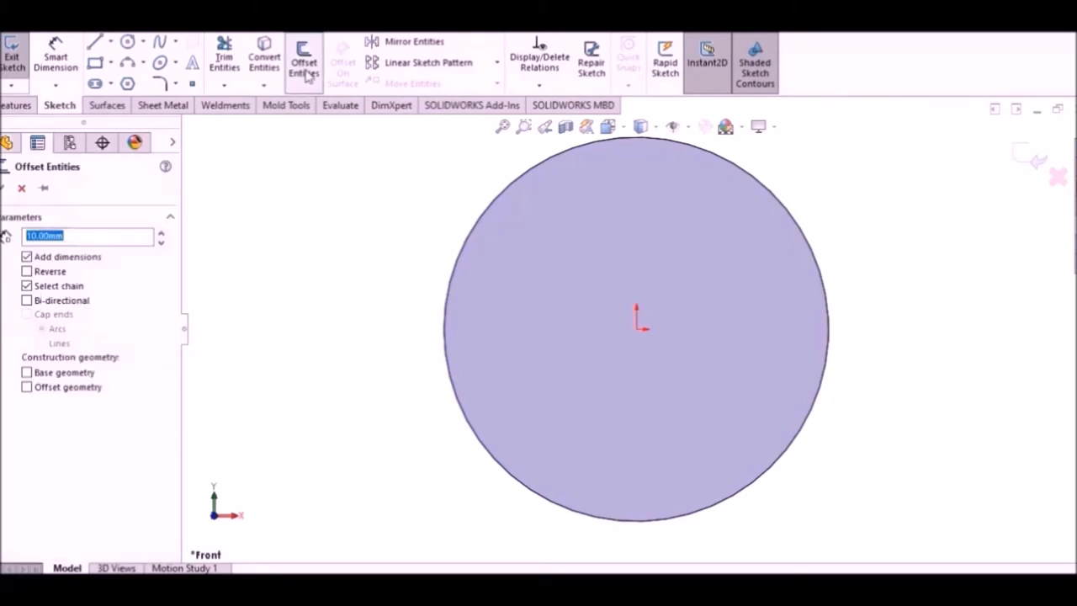
{"action": "left_click", "coordinate": [489, 214]}
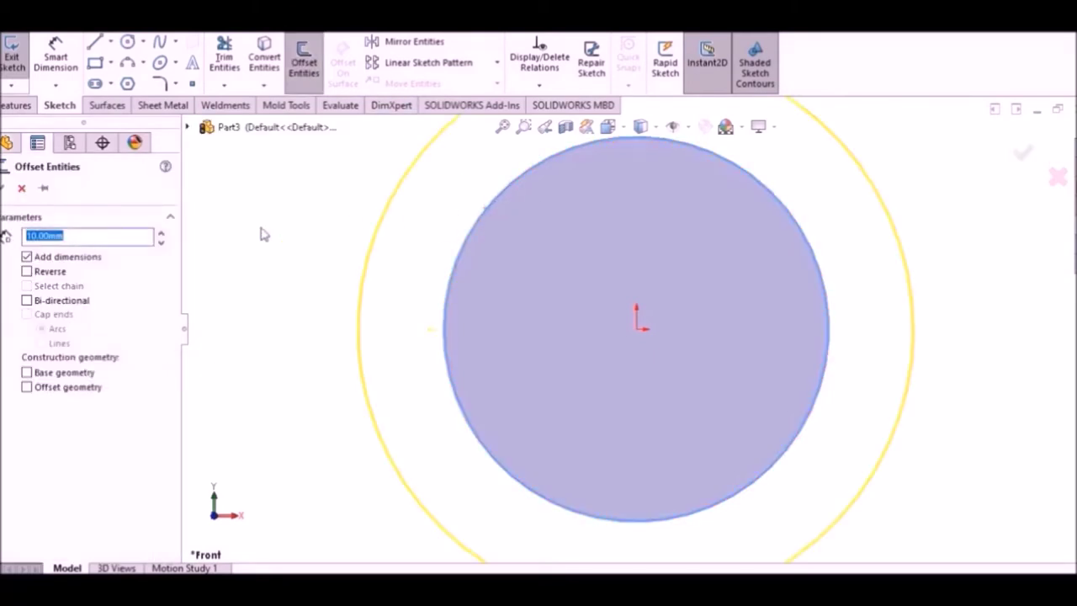
{"action": "type", "text": "3"}
{"action": "key", "text": "Return"}
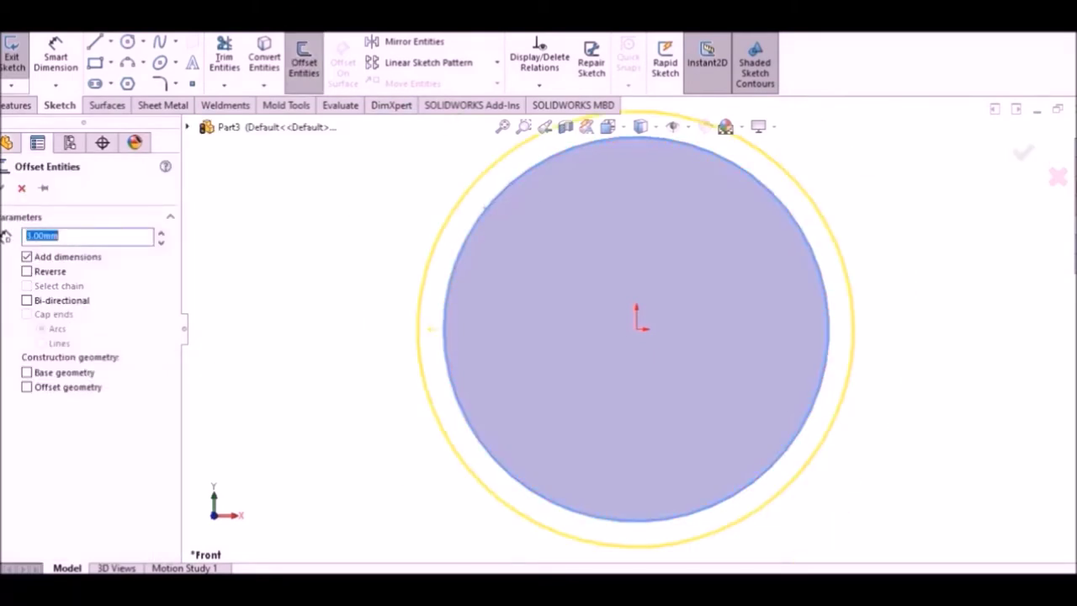
{"action": "left_click", "coordinate": [5, 187]}
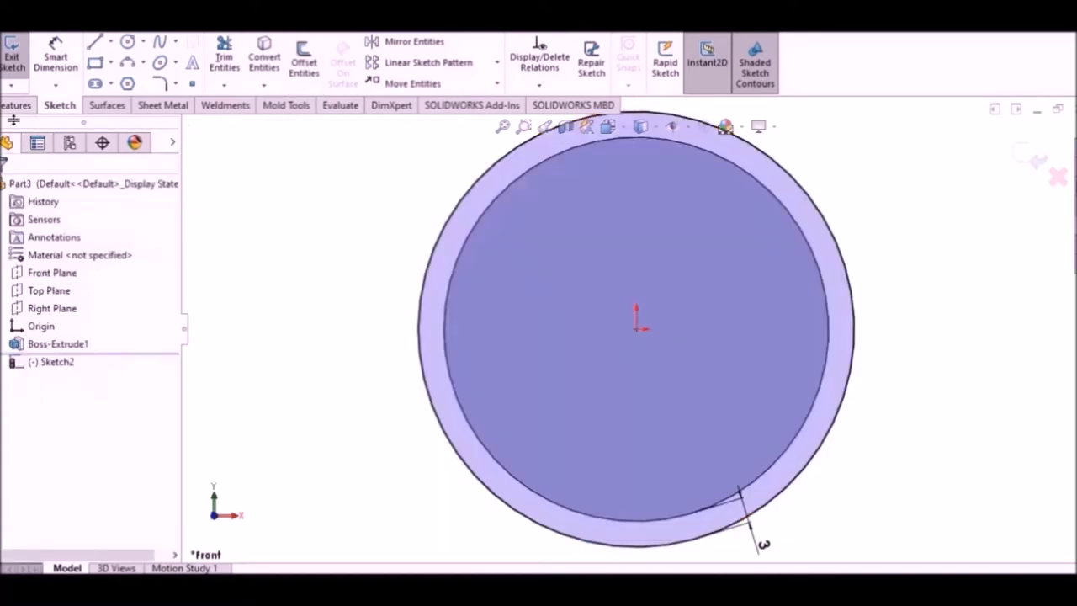
Extrude the offset circle 2 mm blind as a thin collar.
{"action": "left_click", "coordinate": [15, 105]}
{"action": "left_click", "coordinate": [20, 61]}
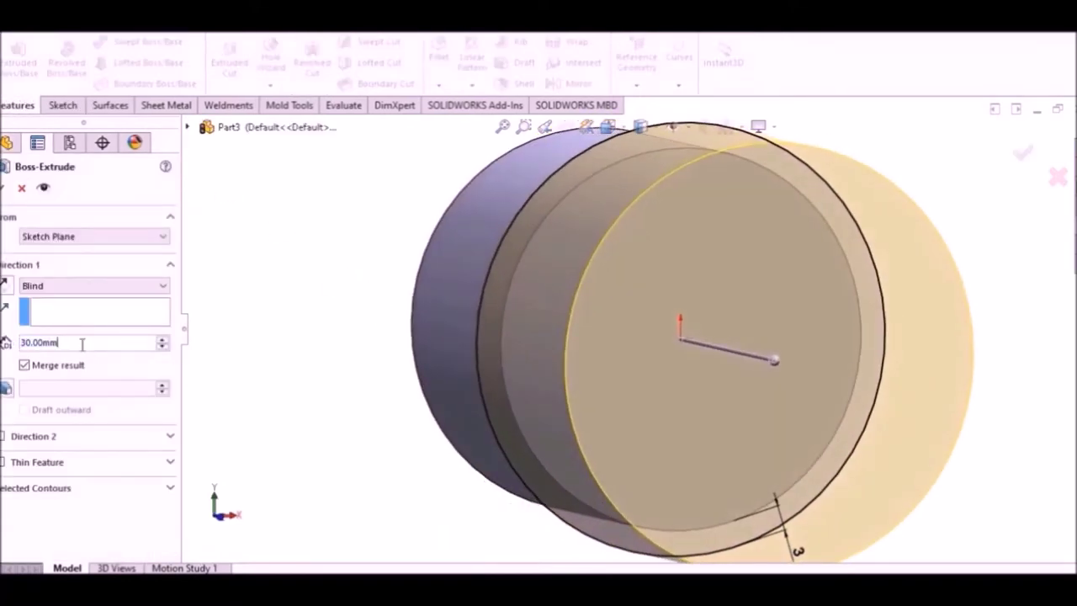
{"action": "double_click", "coordinate": [82, 344]}
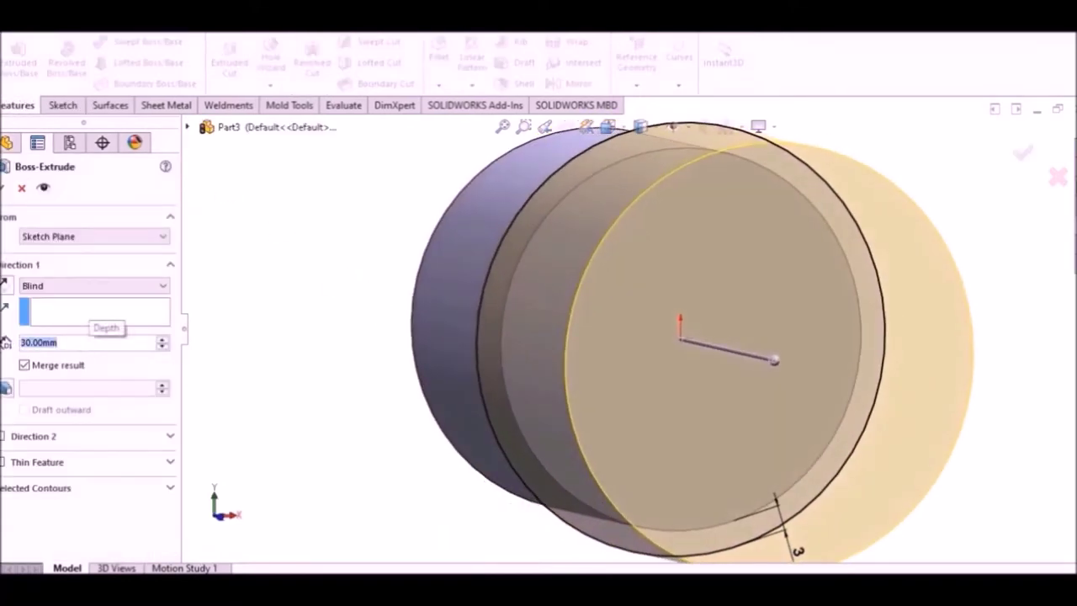
{"action": "type", "text": "2"}
{"action": "key", "text": "Return"}
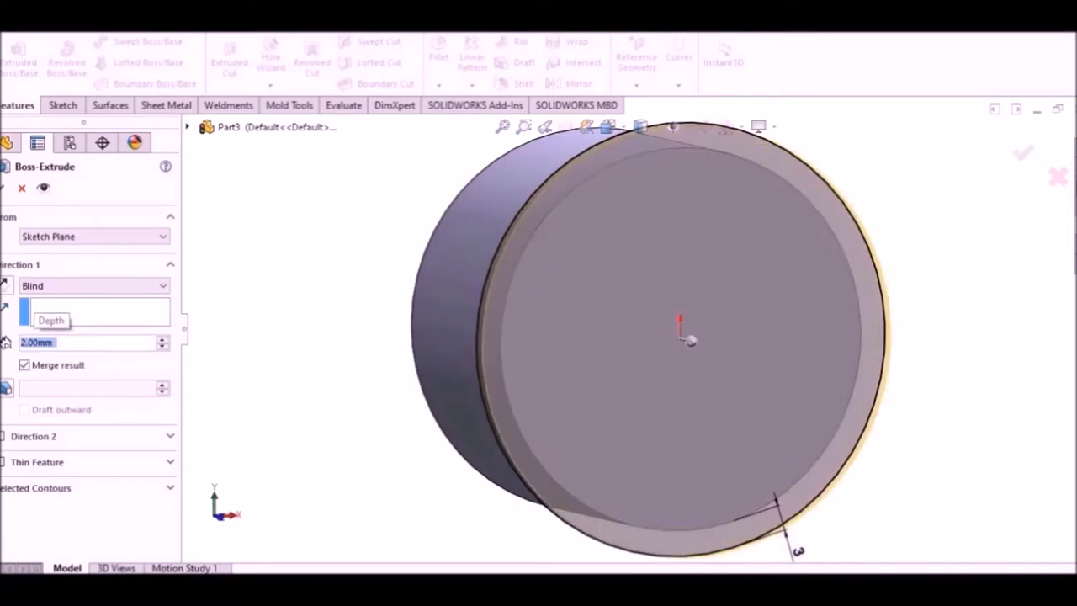
{"action": "key", "text": "Return"}
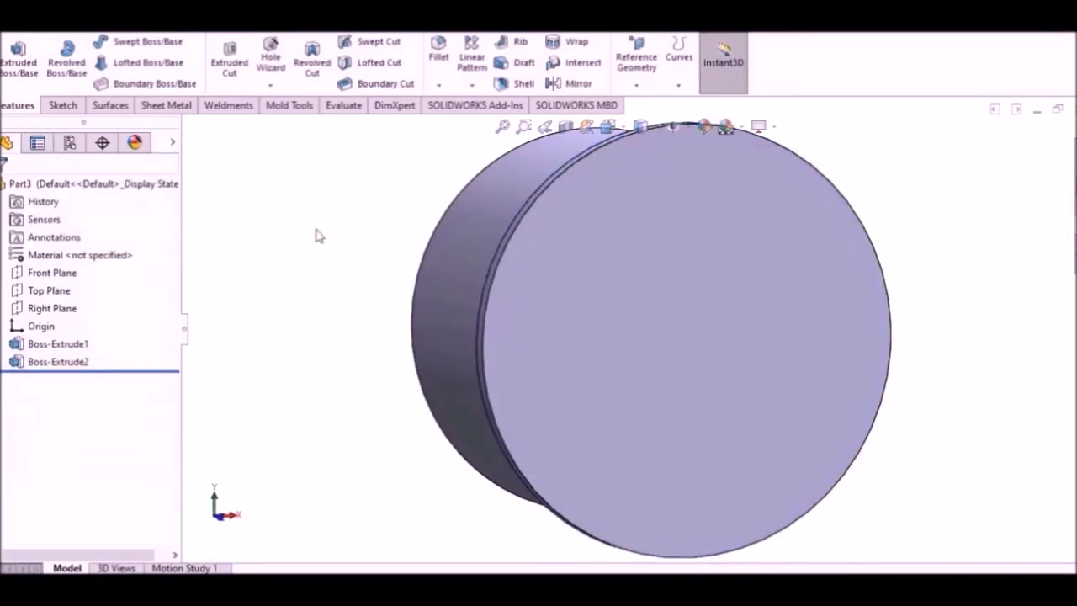
{"action": "left_click", "coordinate": [640, 126]}
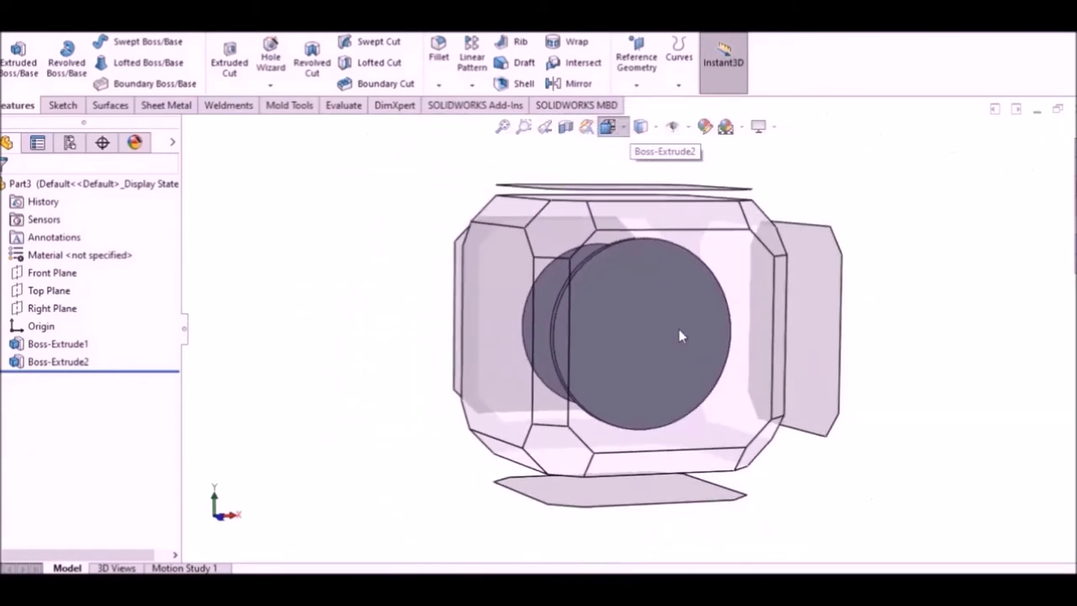
Start a sketch on the front face with a circle offset 5 mm from its edge.
{"action": "left_click", "coordinate": [682, 341]}
{"action": "left_click", "coordinate": [623, 320]}
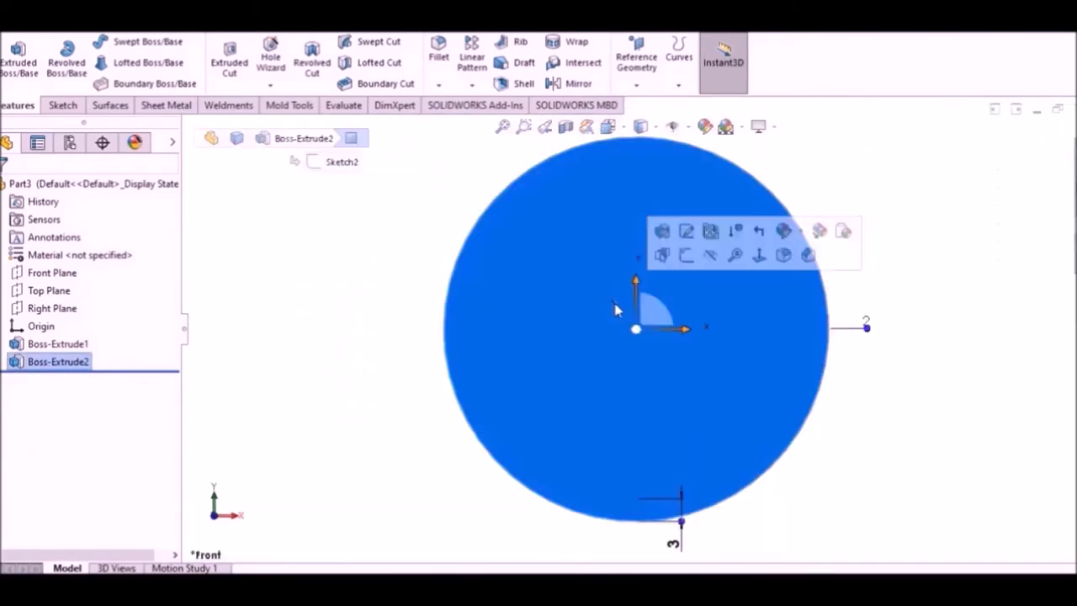
{"action": "left_click", "coordinate": [683, 256]}
{"action": "left_click", "coordinate": [304, 61]}
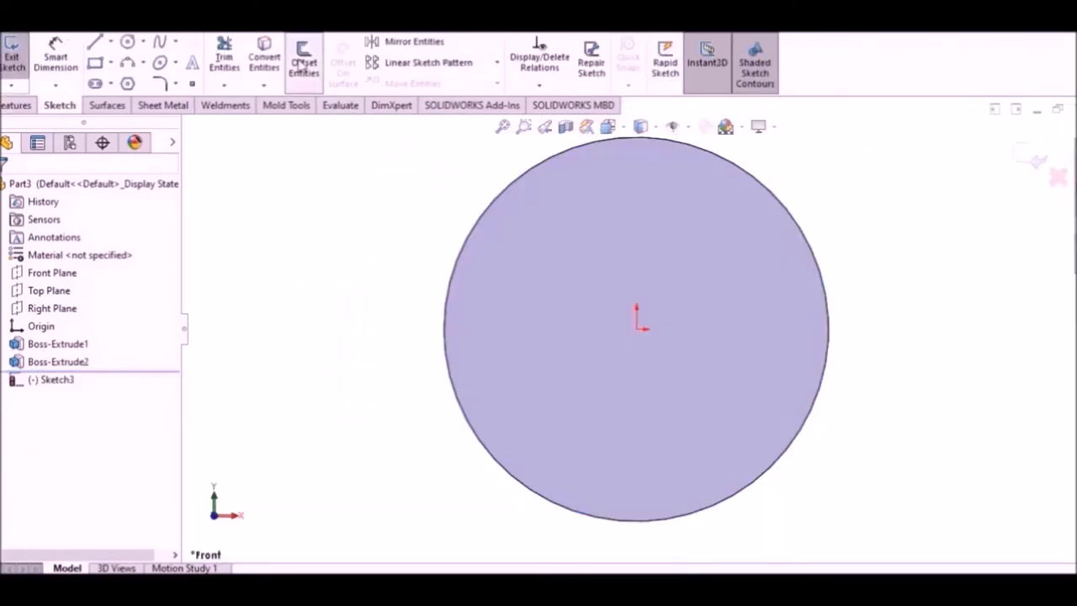
{"action": "left_click", "coordinate": [538, 165]}
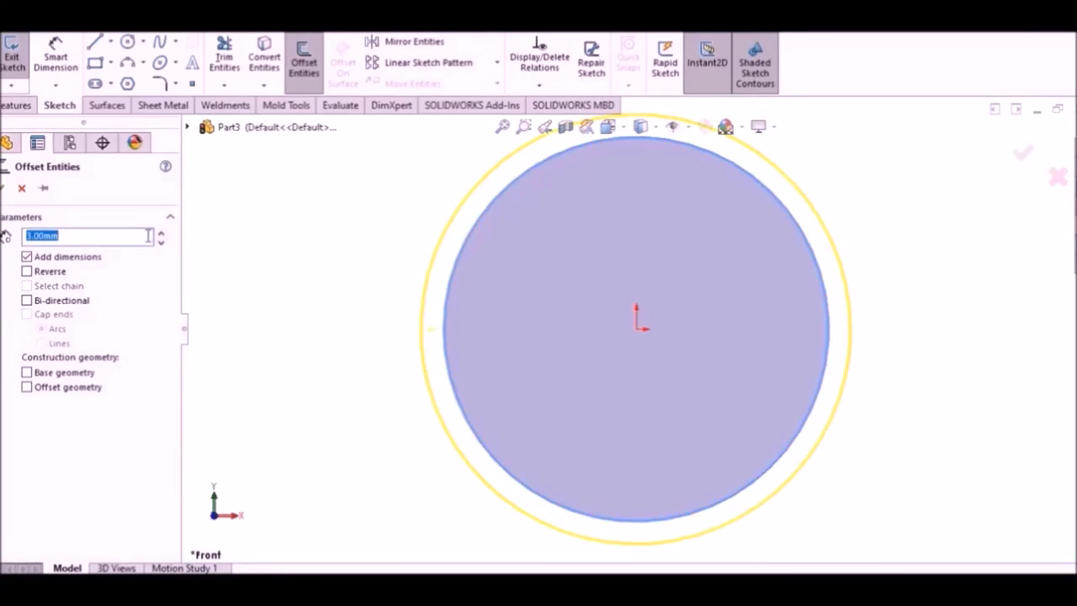
{"action": "type", "text": "5"}
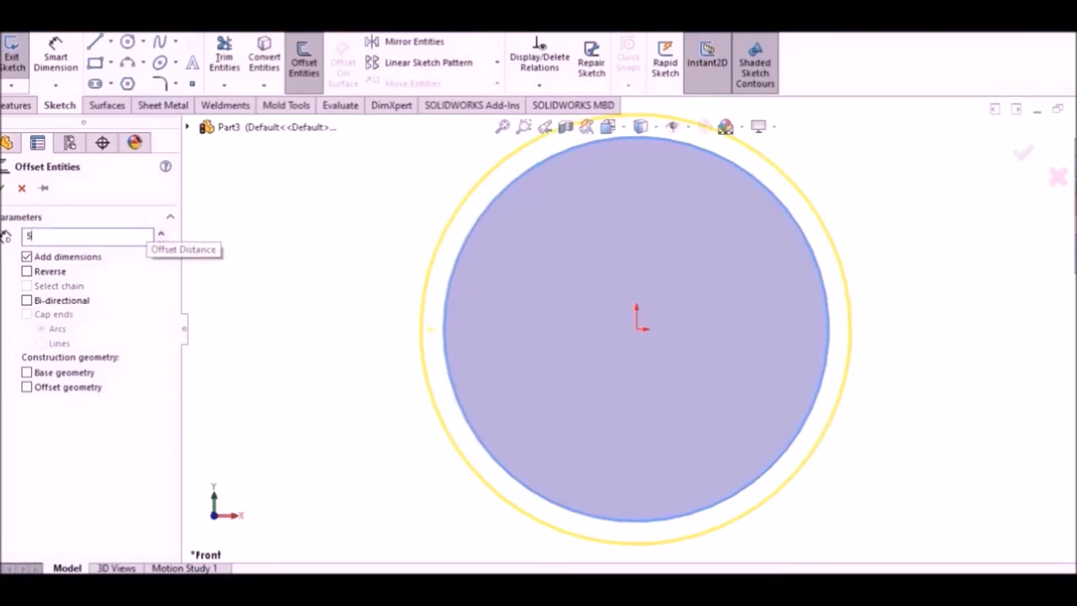
{"action": "key", "text": "Return"}
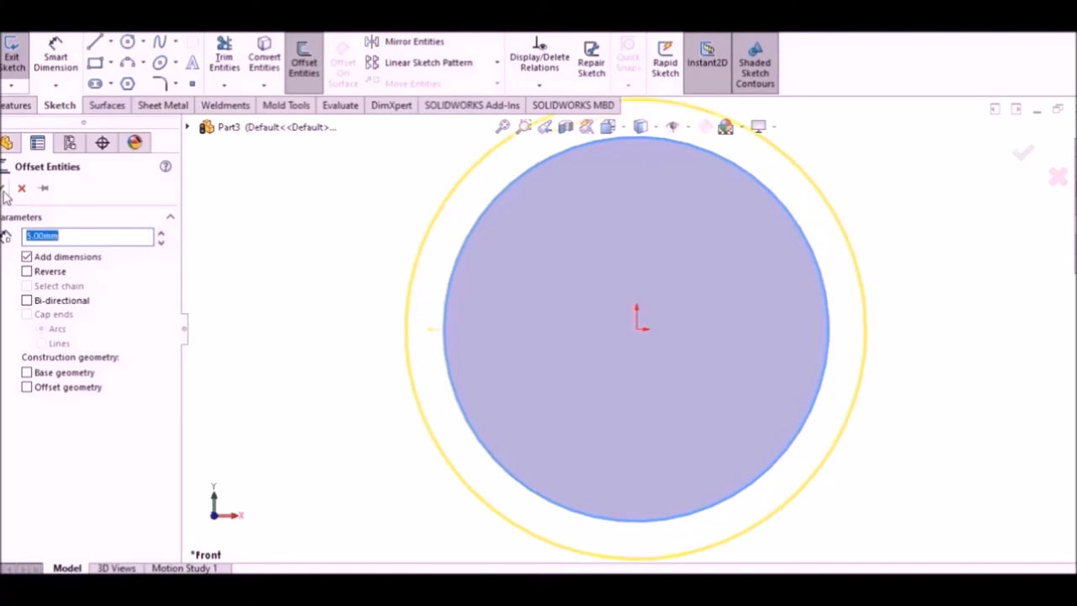
{"action": "left_click", "coordinate": [4, 190]}
{"action": "key", "text": "z"}
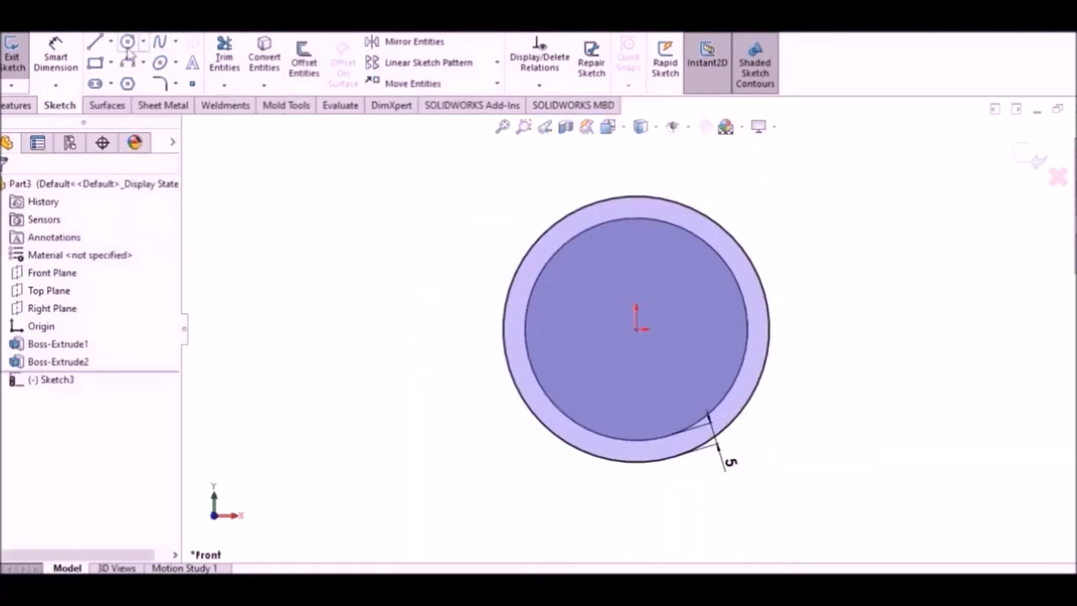
Draw a vertical centerline down from the origin.
{"action": "left_click", "coordinate": [110, 41]}
{"action": "left_click", "coordinate": [122, 80]}
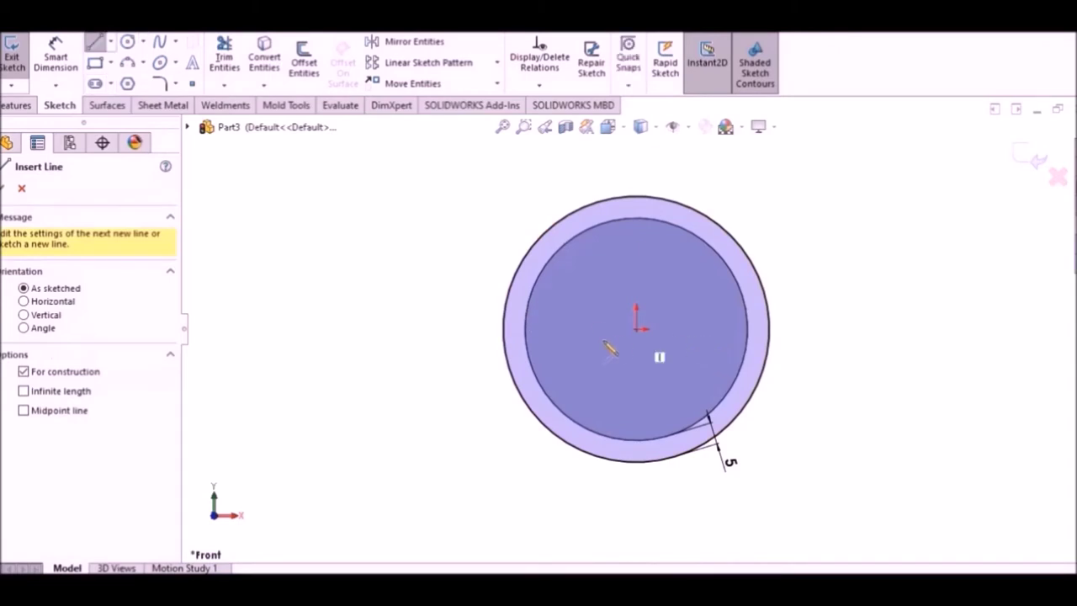
{"action": "left_click", "coordinate": [636, 328]}
{"action": "scroll", "coordinate": [636, 328], "scroll_direction": "up", "scroll_amount": 1}
{"action": "left_click", "coordinate": [636, 494]}
{"action": "right_click", "coordinate": [460, 371]}
{"action": "left_click", "coordinate": [490, 373]}
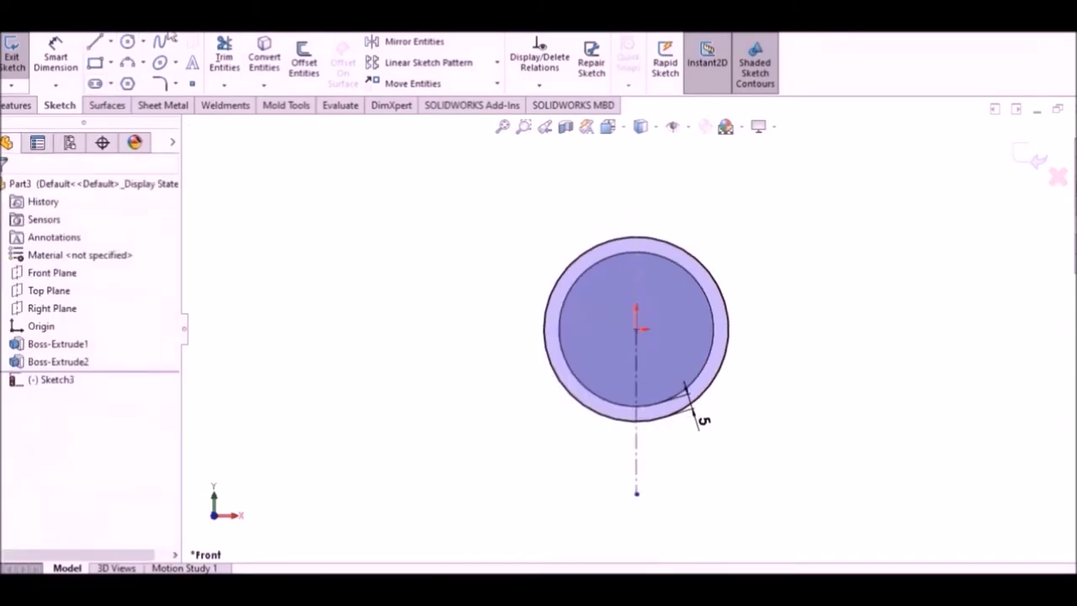
Dimension the centerline's lower end 40 mm vertically.
{"action": "left_click", "coordinate": [54, 56]}
{"action": "left_click", "coordinate": [637, 448]}
{"action": "left_click", "coordinate": [544, 335]}
{"action": "left_click", "coordinate": [545, 463]}
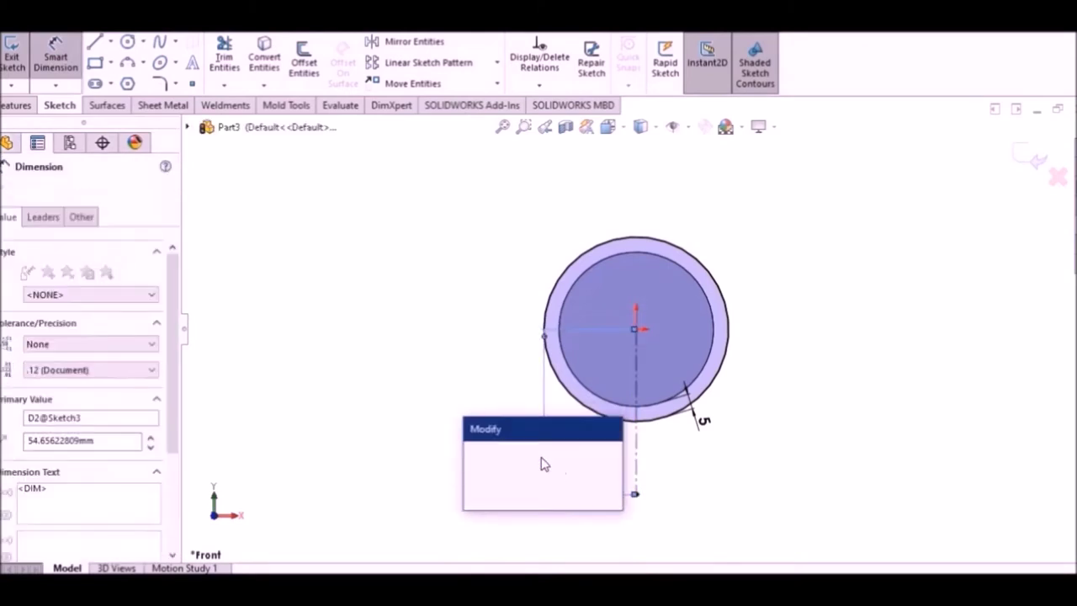
{"action": "type", "text": "40"}
{"action": "key", "text": "Return"}
{"action": "right_click", "coordinate": [438, 382]}
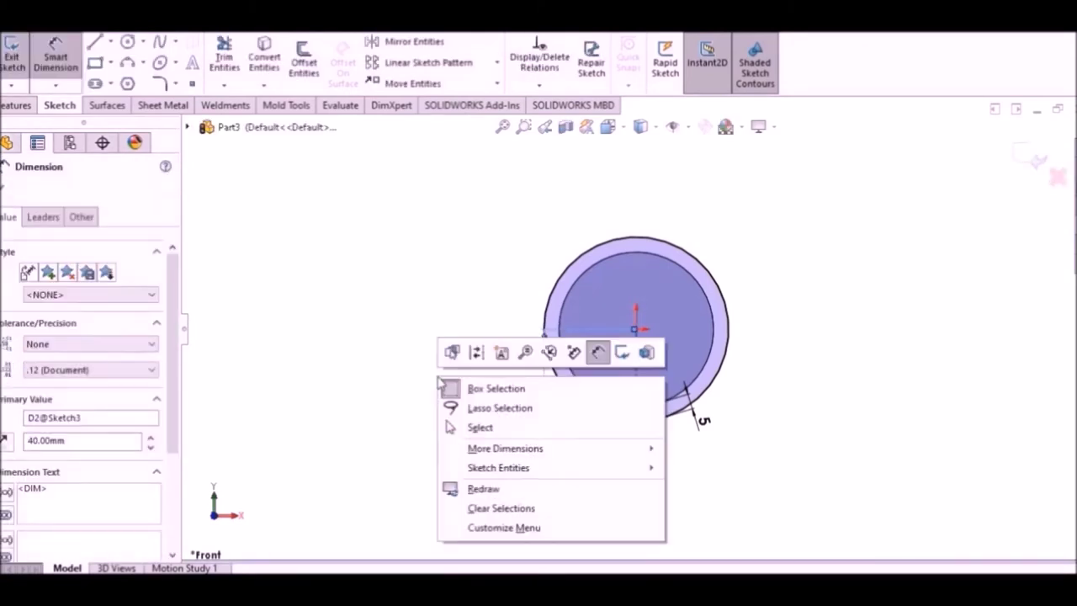
{"action": "left_click", "coordinate": [490, 427]}
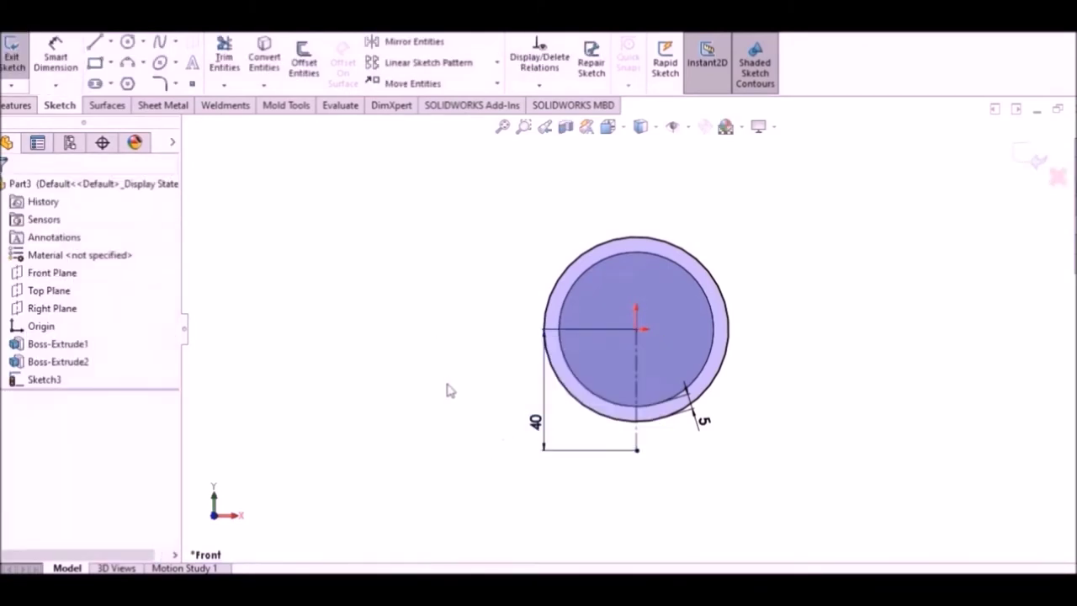
Add a Ø120 mm circle centred at the centerline's lower end.
{"action": "left_click", "coordinate": [128, 44]}
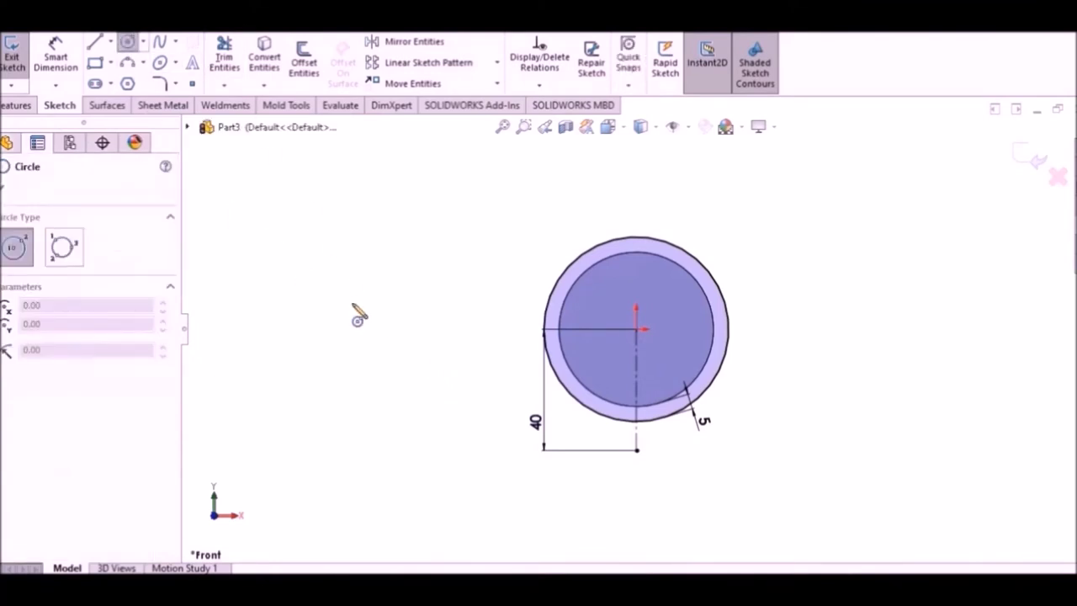
{"action": "left_click", "coordinate": [636, 451]}
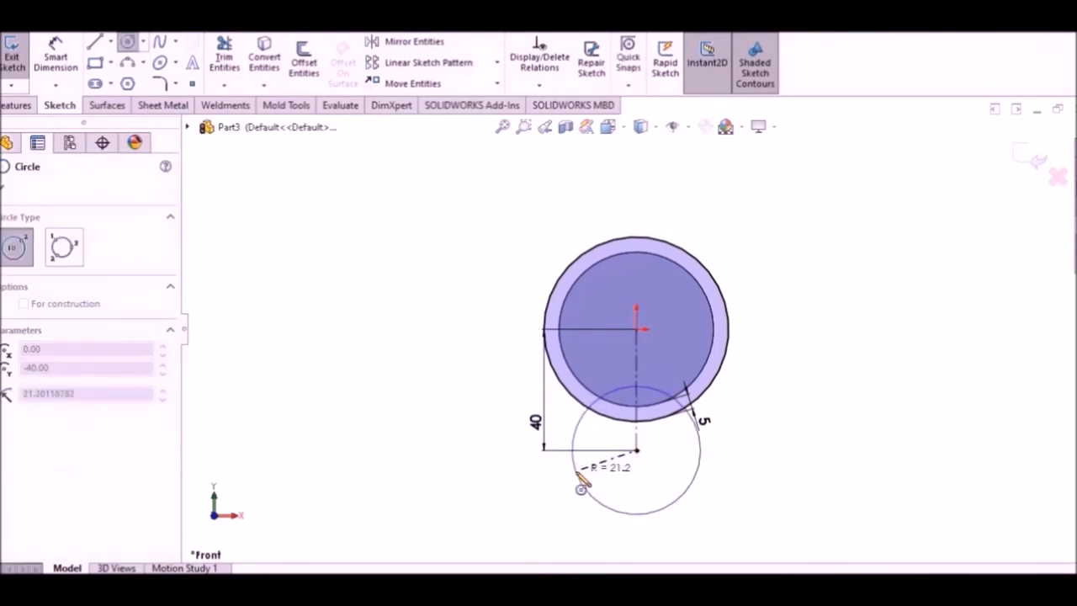
{"action": "left_click", "coordinate": [574, 480]}
{"action": "right_click", "coordinate": [402, 277]}
{"action": "left_click", "coordinate": [402, 277]}
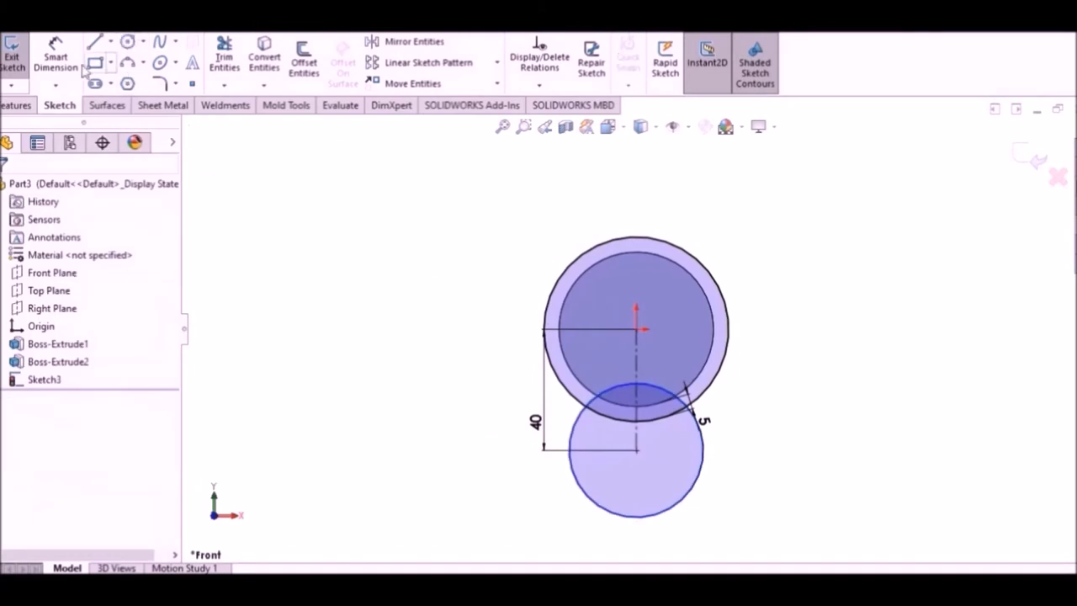
{"action": "left_click", "coordinate": [56, 59]}
{"action": "left_click", "coordinate": [603, 509]}
{"action": "left_click", "coordinate": [498, 496]}
{"action": "type", "text": "120"}
{"action": "key", "text": "Return"}
{"action": "right_click", "coordinate": [428, 281]}
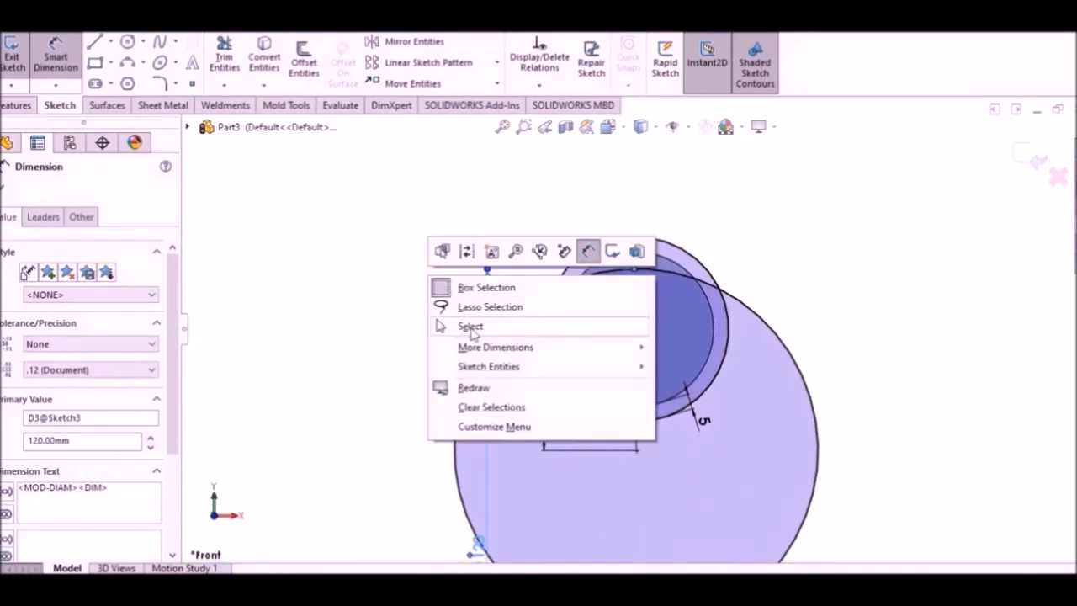
{"action": "left_click", "coordinate": [472, 331]}
Draw a line straight down from the small circle, then angled to the large circle.
{"action": "left_click", "coordinate": [111, 42]}
{"action": "left_click", "coordinate": [115, 62]}
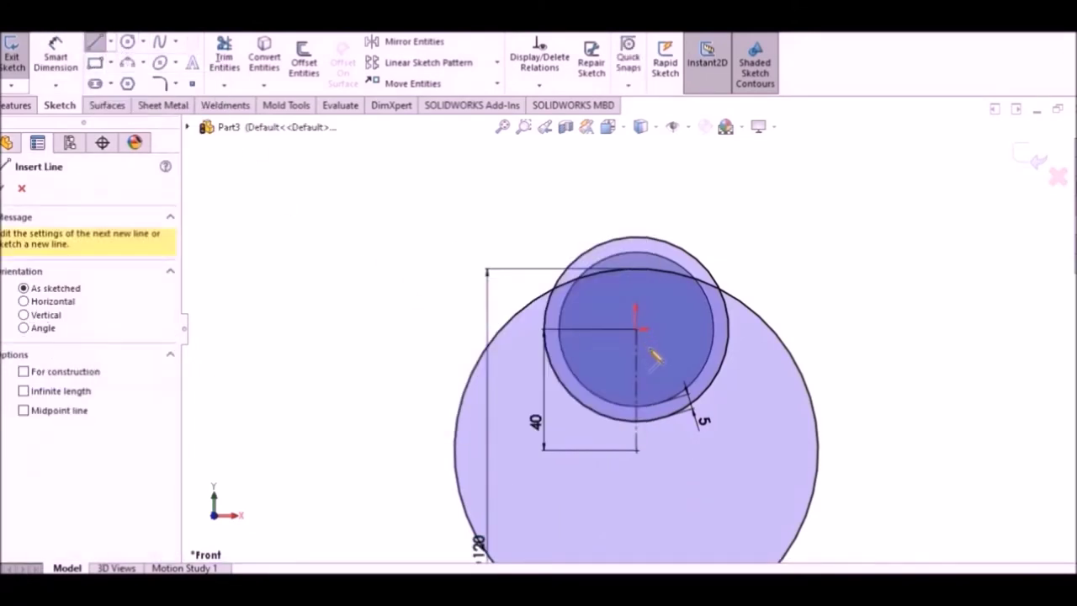
{"action": "left_click", "coordinate": [543, 330]}
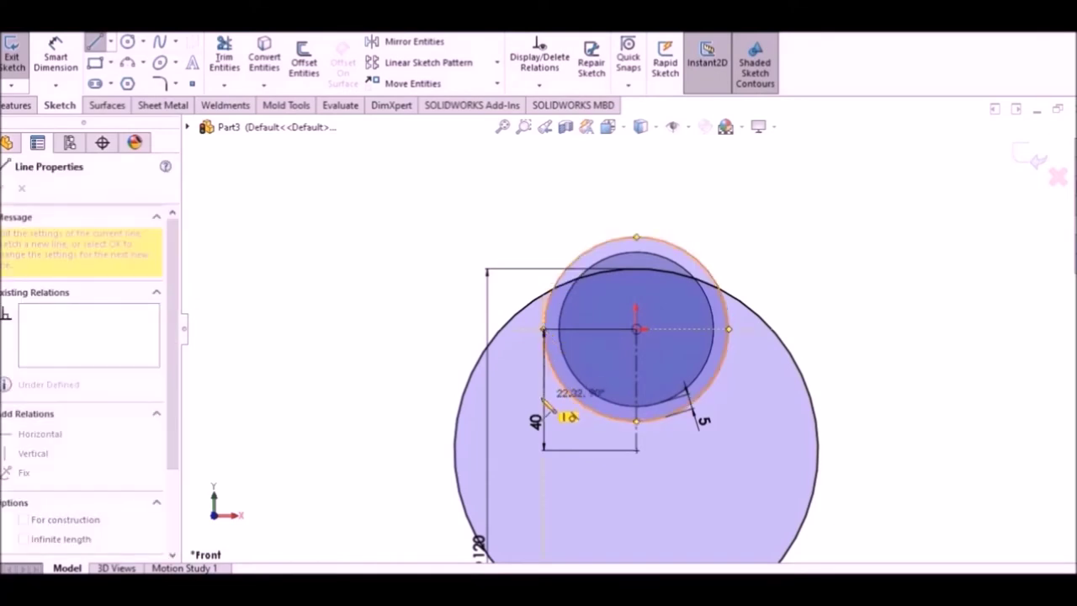
{"action": "left_click", "coordinate": [543, 406]}
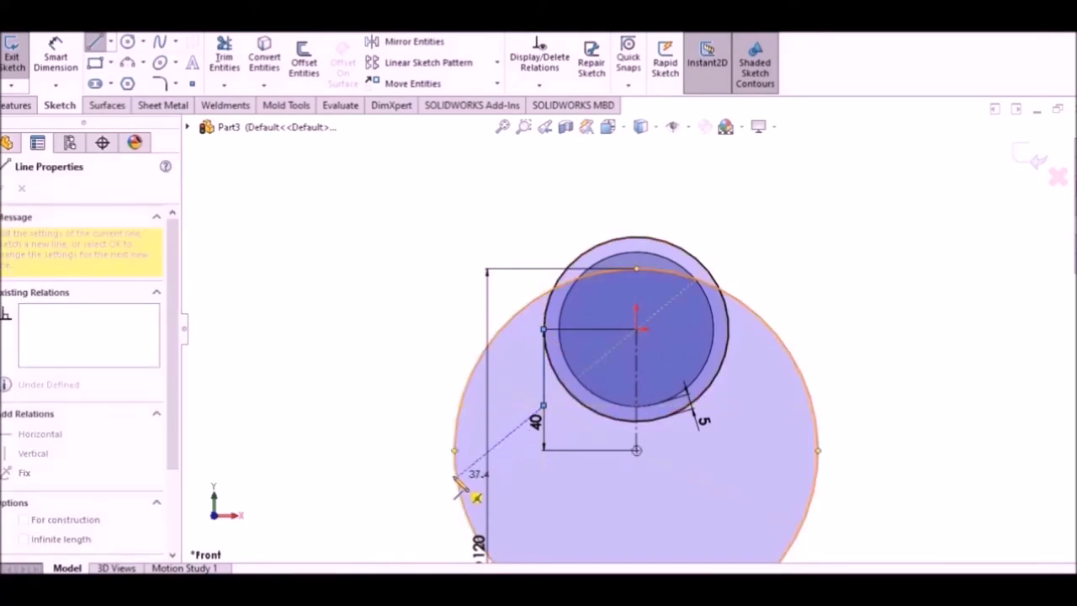
{"action": "left_click", "coordinate": [438, 446]}
{"action": "right_click", "coordinate": [368, 332]}
{"action": "left_click", "coordinate": [396, 356]}
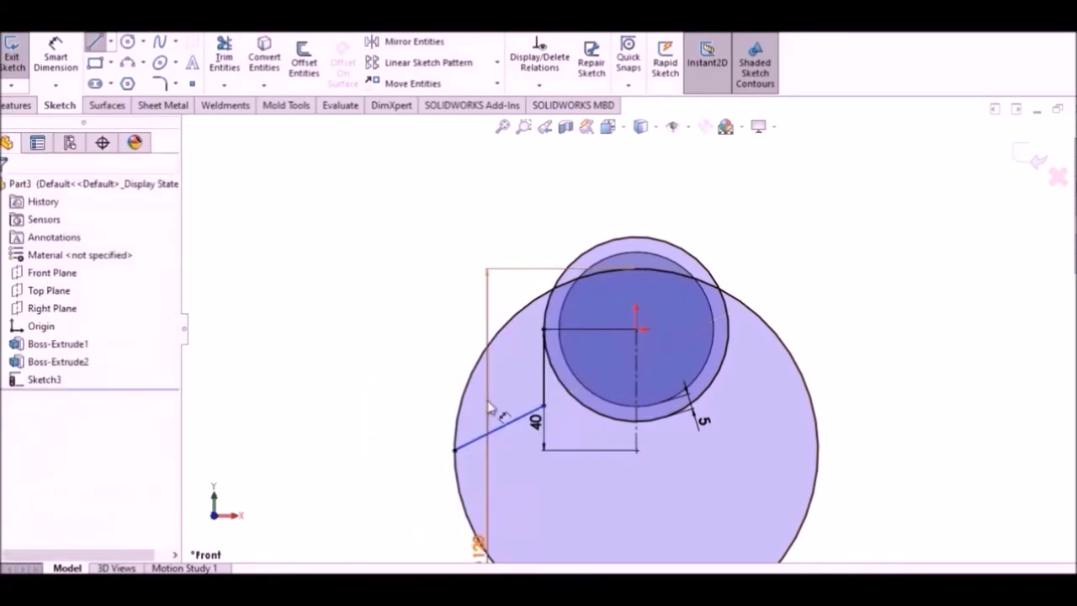
Reposition the 40 and Ø120 dimensions and dimension the vertical line 20 mm.
{"action": "middle_click_drag", "start_coordinate": [567, 446], "coordinate": [551, 413], "text": "ctrl"}
{"action": "left_click_drag", "start_coordinate": [533, 409], "coordinate": [565, 404]}
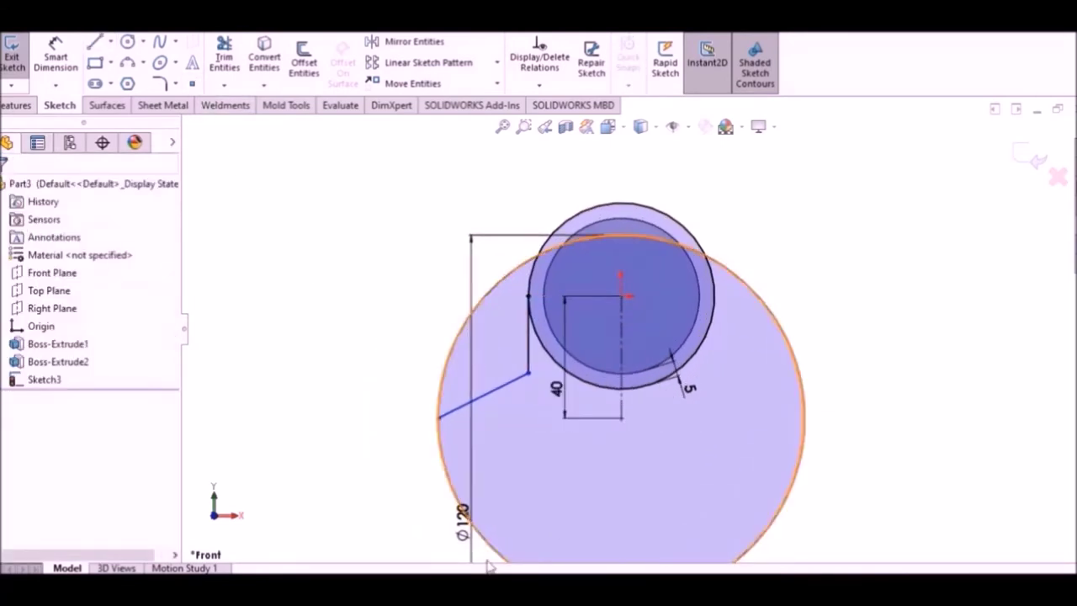
{"action": "left_click_drag", "start_coordinate": [462, 519], "coordinate": [391, 495]}
{"action": "left_click", "coordinate": [353, 372]}
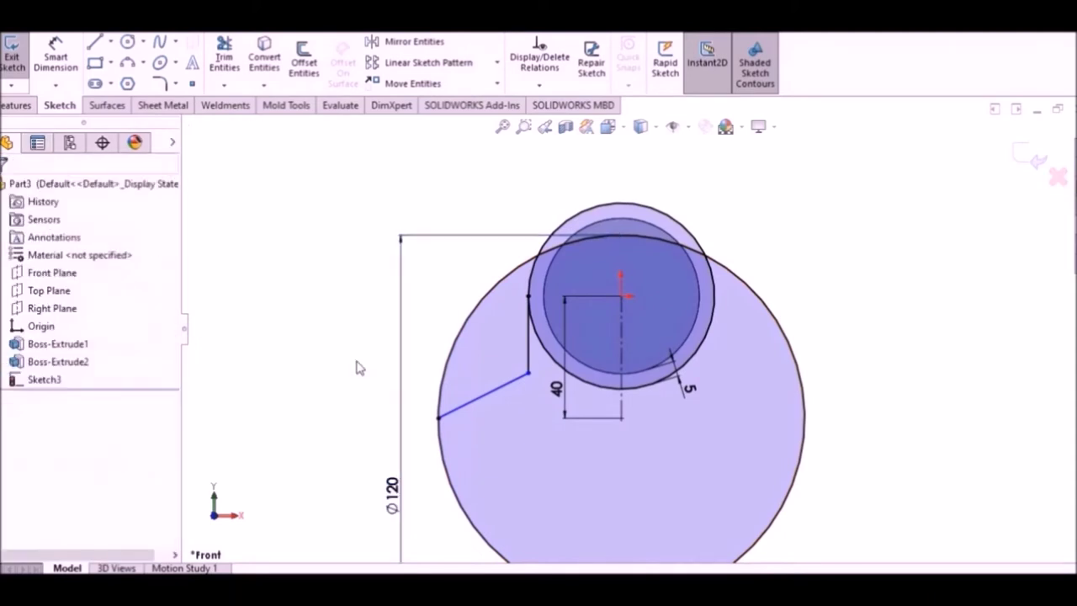
{"action": "key", "text": "d"}
{"action": "left_click", "coordinate": [530, 343]}
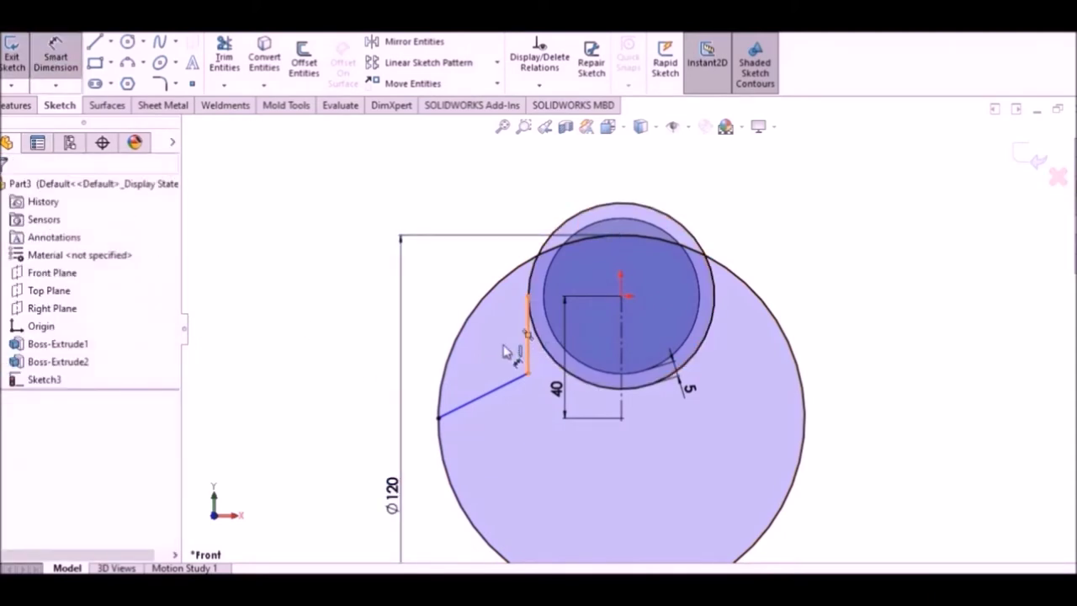
{"action": "left_click", "coordinate": [484, 347]}
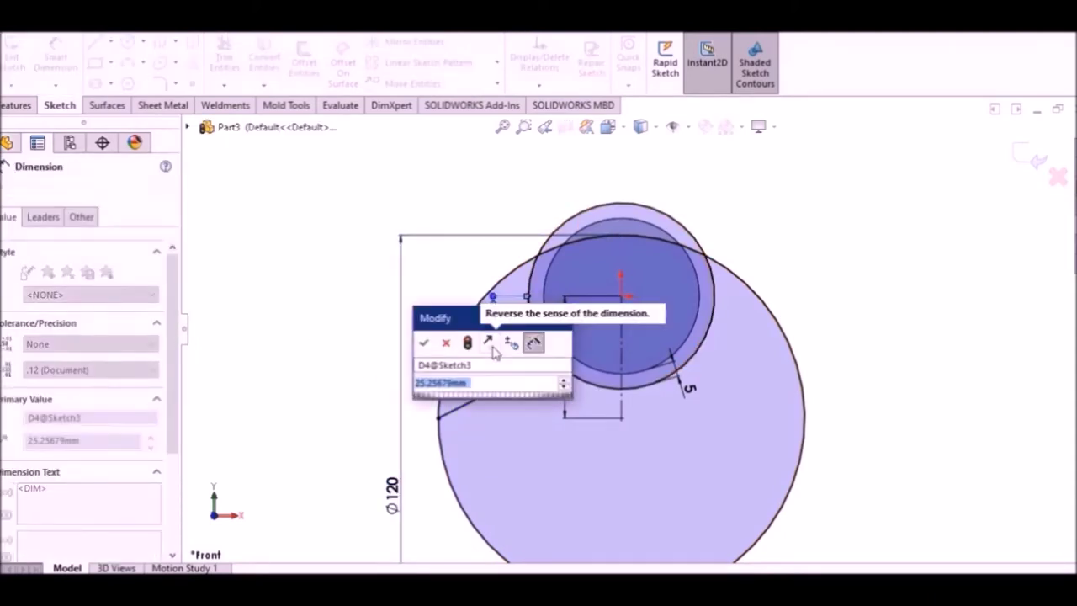
{"action": "type", "text": "20"}
{"action": "key", "text": "Return"}
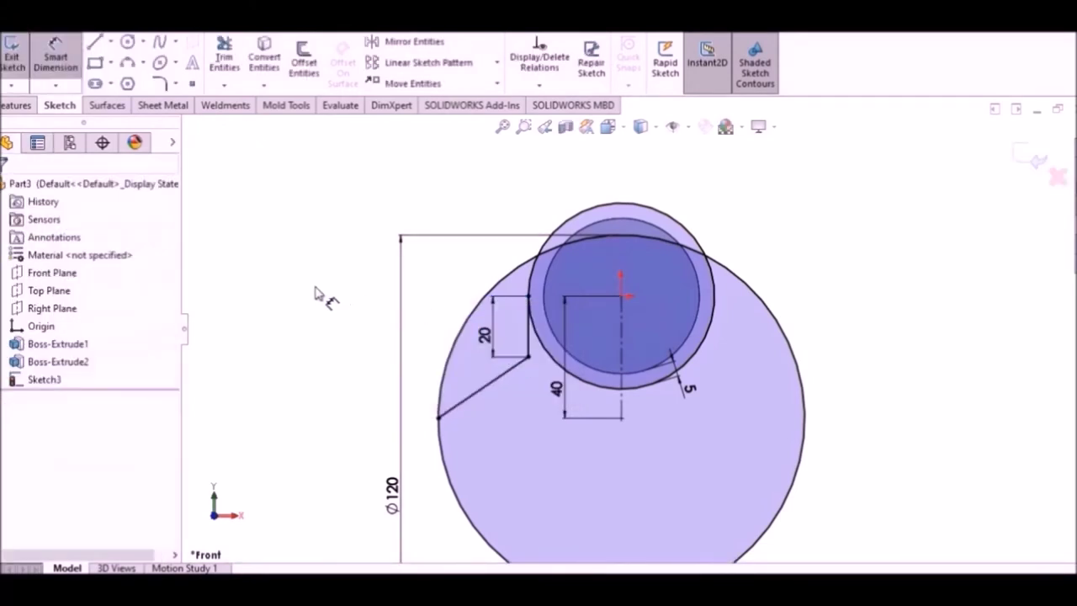
{"action": "right_click", "coordinate": [319, 295]}
{"action": "left_click", "coordinate": [347, 346]}
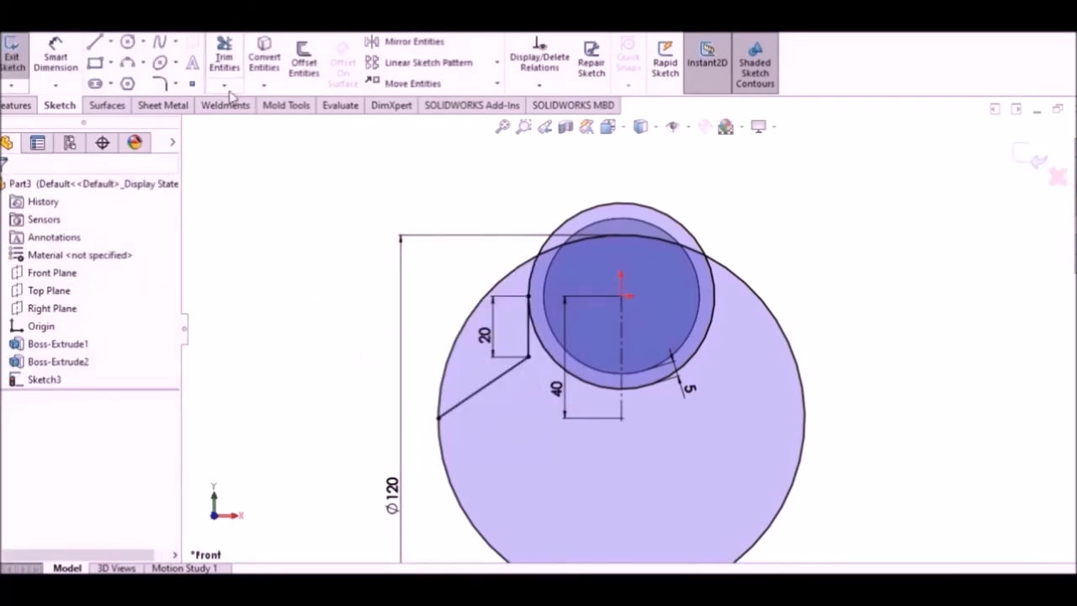
Mirror the vertical and angled lines about the vertical centerline.
{"action": "left_click", "coordinate": [391, 42]}
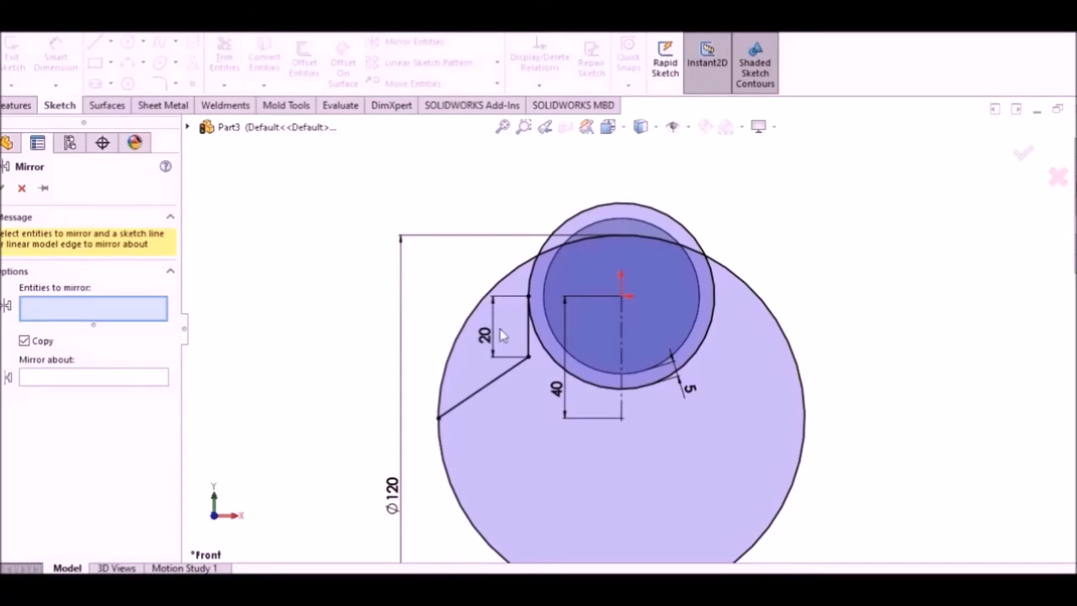
{"action": "left_click", "coordinate": [528, 340]}
{"action": "left_click", "coordinate": [509, 369]}
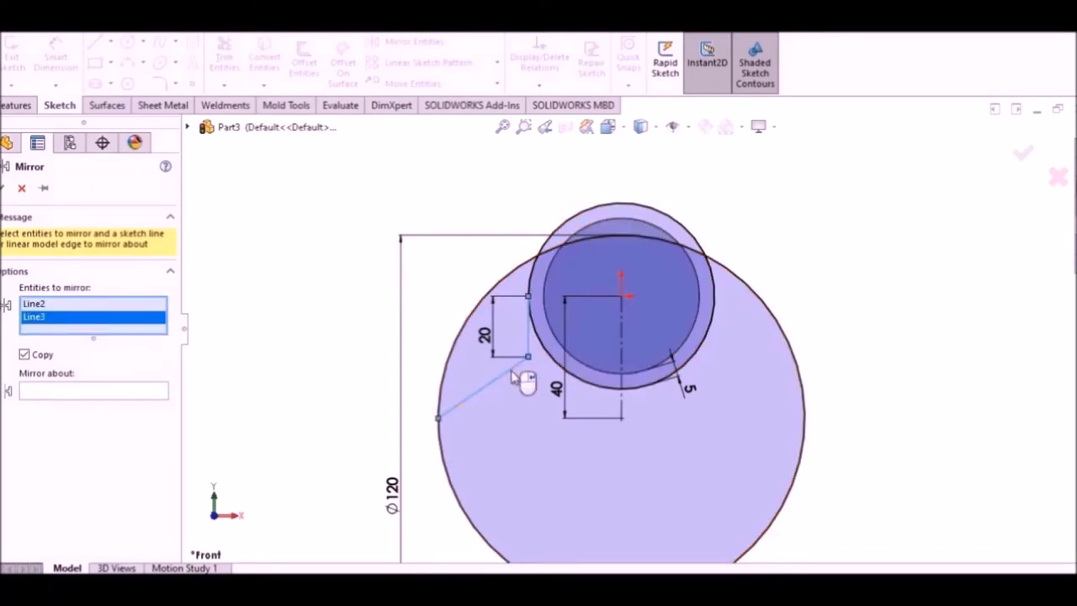
{"action": "left_click", "coordinate": [87, 397]}
{"action": "left_click", "coordinate": [620, 338]}
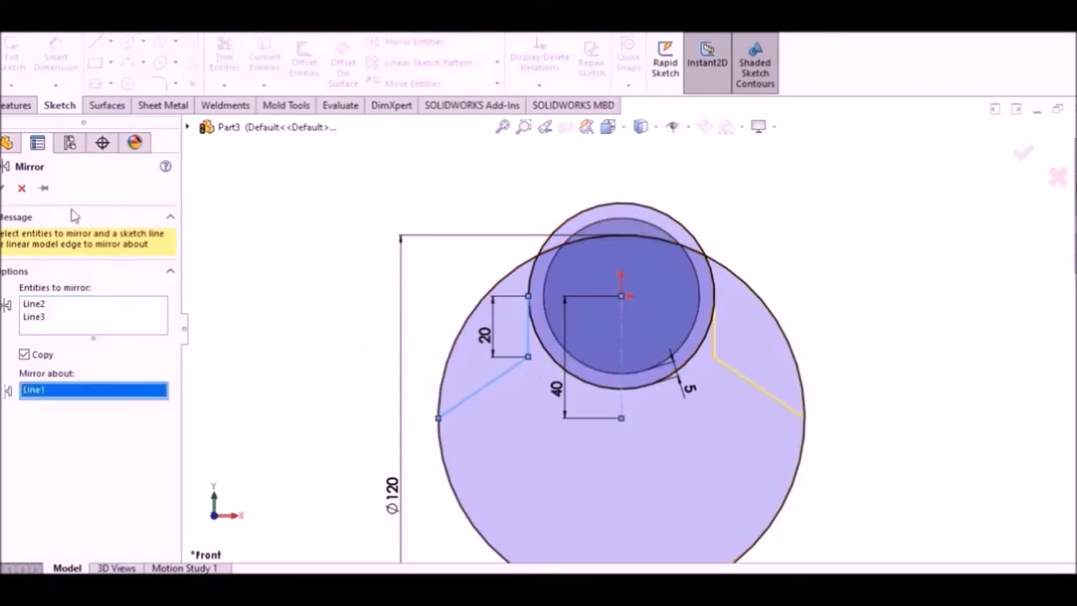
{"action": "left_click", "coordinate": [2, 190]}
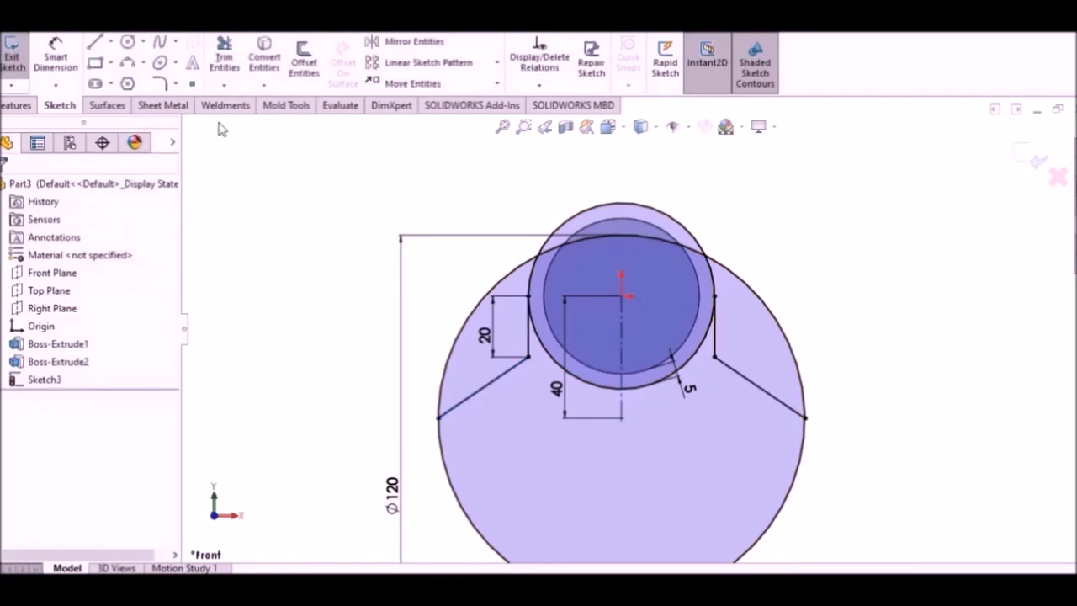
Power-trim the stray large-circle and ring arcs, leaving one closed web outline.
{"action": "left_click", "coordinate": [229, 60]}
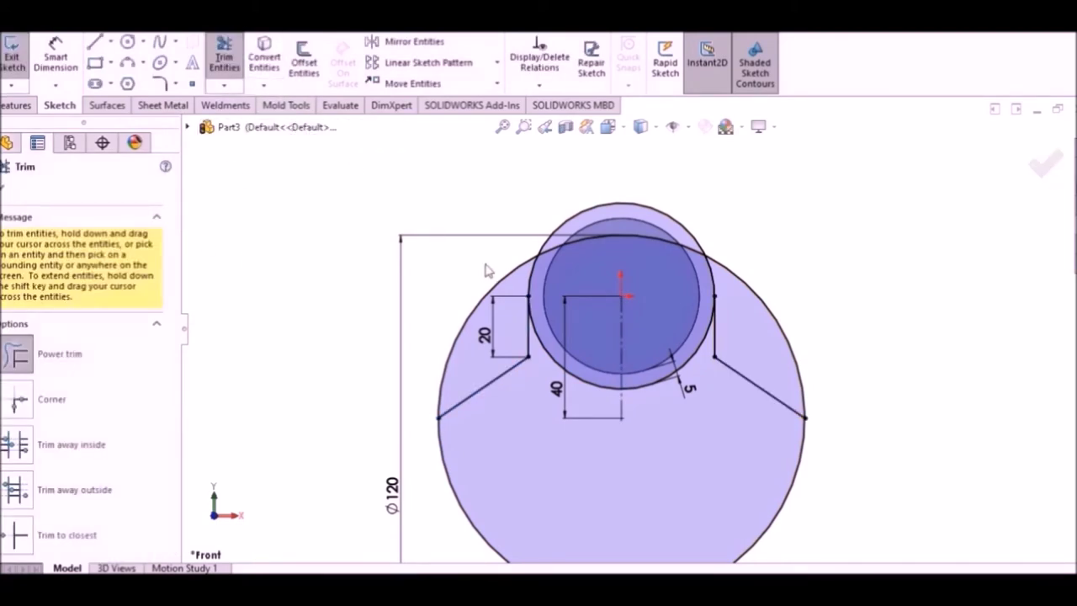
{"action": "left_click_drag", "start_coordinate": [505, 286], "coordinate": [555, 244]}
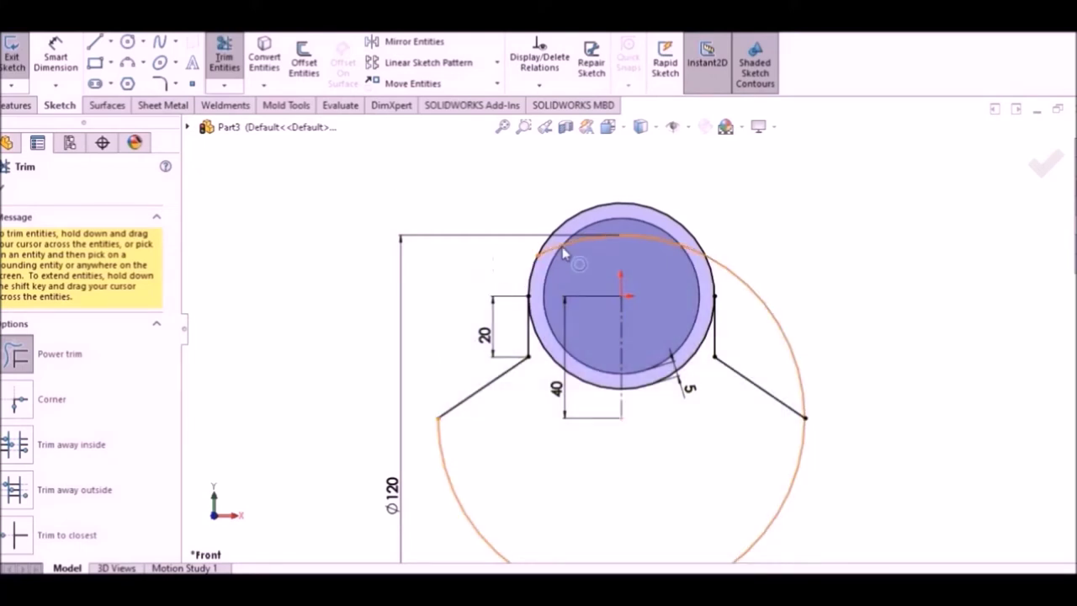
{"action": "mouse_move", "coordinate": [555, 243]}
{"action": "left_mouse_down"}
{"action": "mouse_move", "coordinate": [581, 258]}
{"action": "mouse_move", "coordinate": [572, 246]}
{"action": "left_mouse_up"}
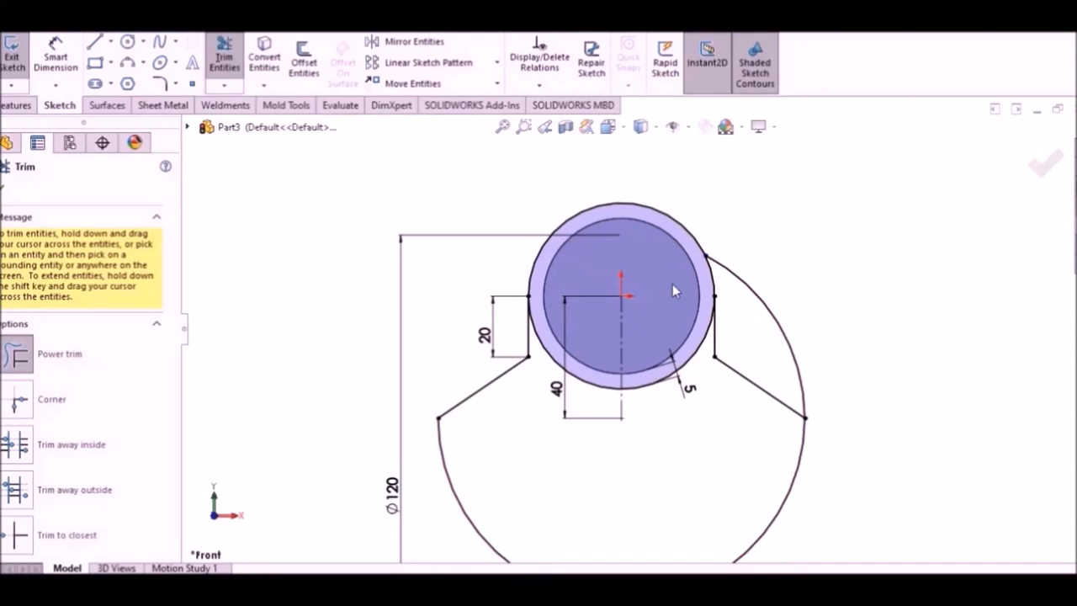
{"action": "mouse_move", "coordinate": [692, 309]}
{"action": "left_mouse_down"}
{"action": "mouse_move", "coordinate": [765, 272]}
{"action": "mouse_move", "coordinate": [743, 294]}
{"action": "left_mouse_up"}
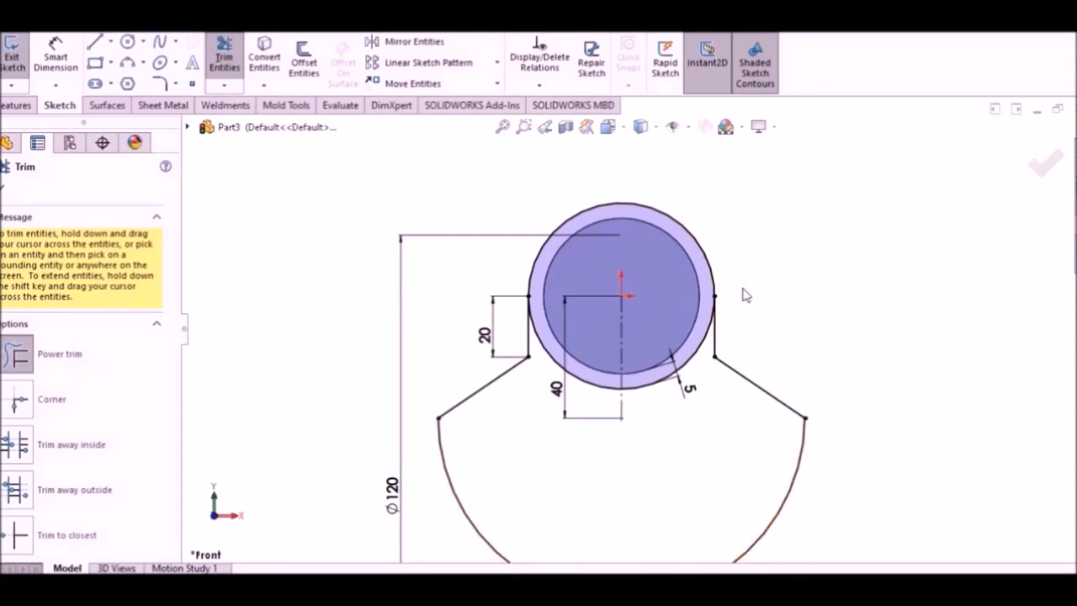
{"action": "left_click_drag", "start_coordinate": [697, 369], "coordinate": [693, 360]}
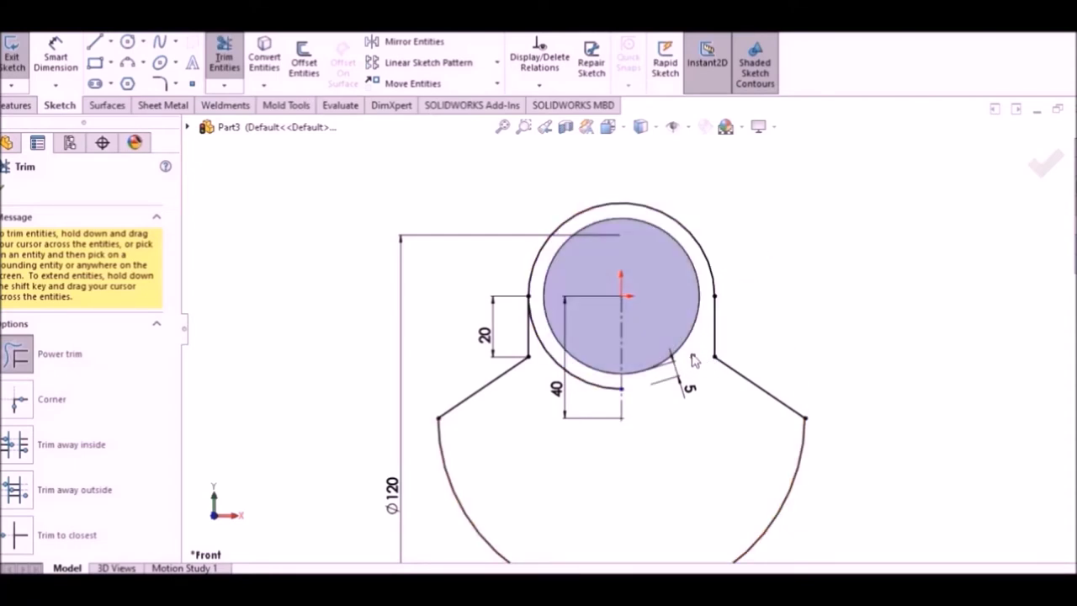
{"action": "left_click_drag", "start_coordinate": [543, 360], "coordinate": [546, 358]}
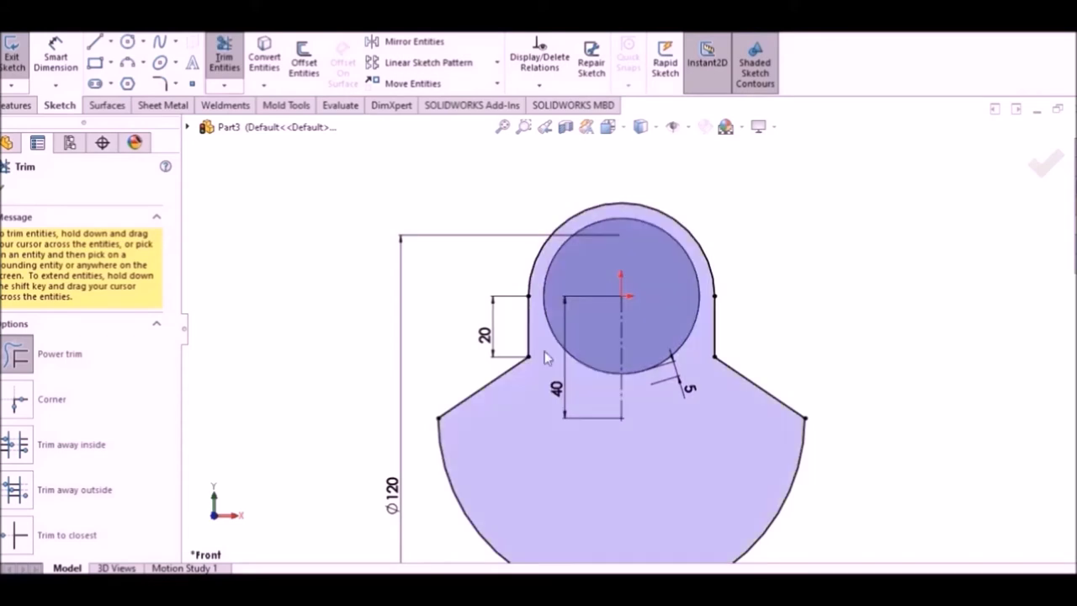
{"action": "right_click", "coordinate": [252, 206]}
{"action": "left_click", "coordinate": [294, 247]}
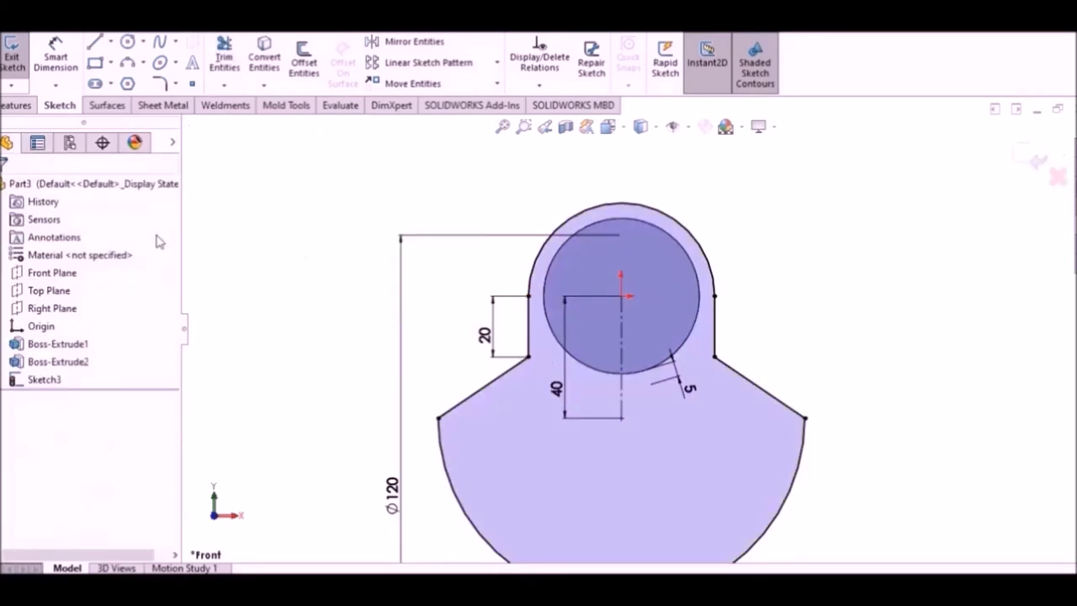
{"action": "key", "text": "f"}
{"action": "middle_click_drag", "start_coordinate": [332, 244], "coordinate": [351, 250]}
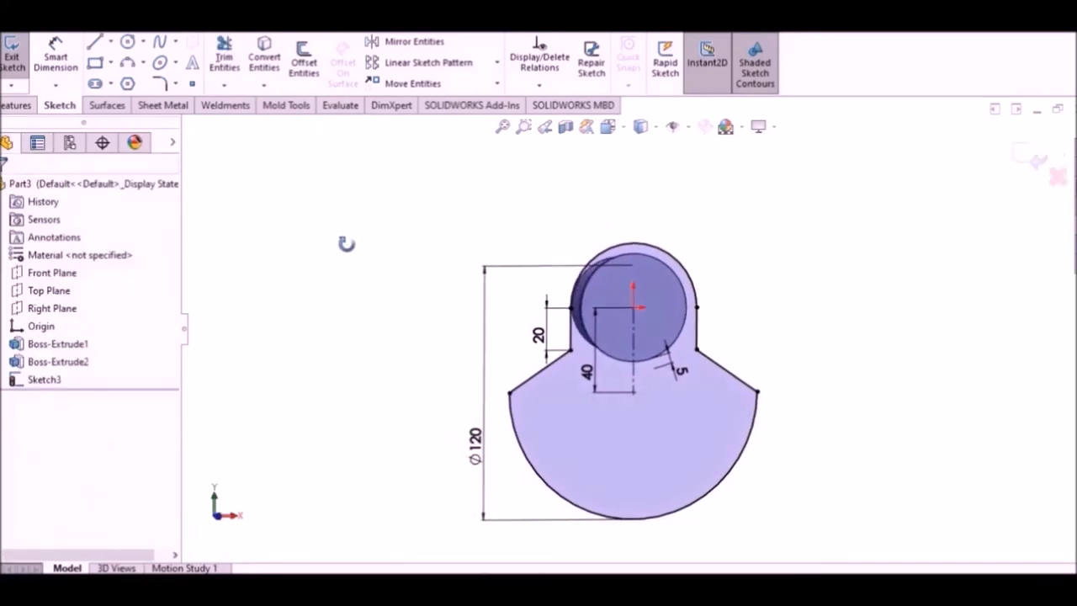
Extrude Sketch3's web profile 20 mm as Boss-Extrude3 behind the collar.
{"action": "left_click", "coordinate": [28, 106]}
{"action": "left_click", "coordinate": [18, 63]}
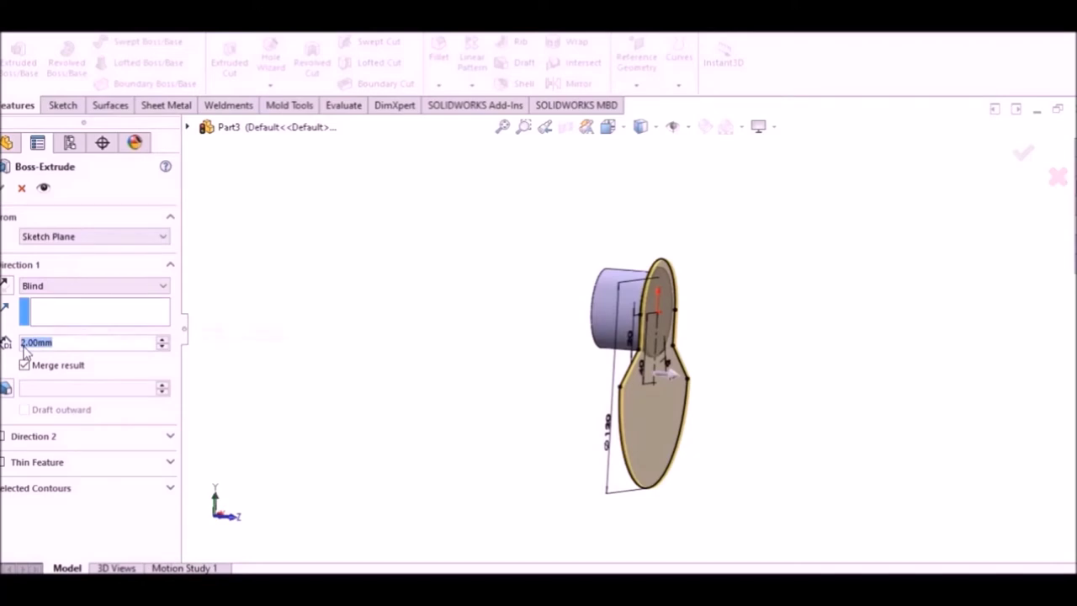
{"action": "type", "text": "20"}
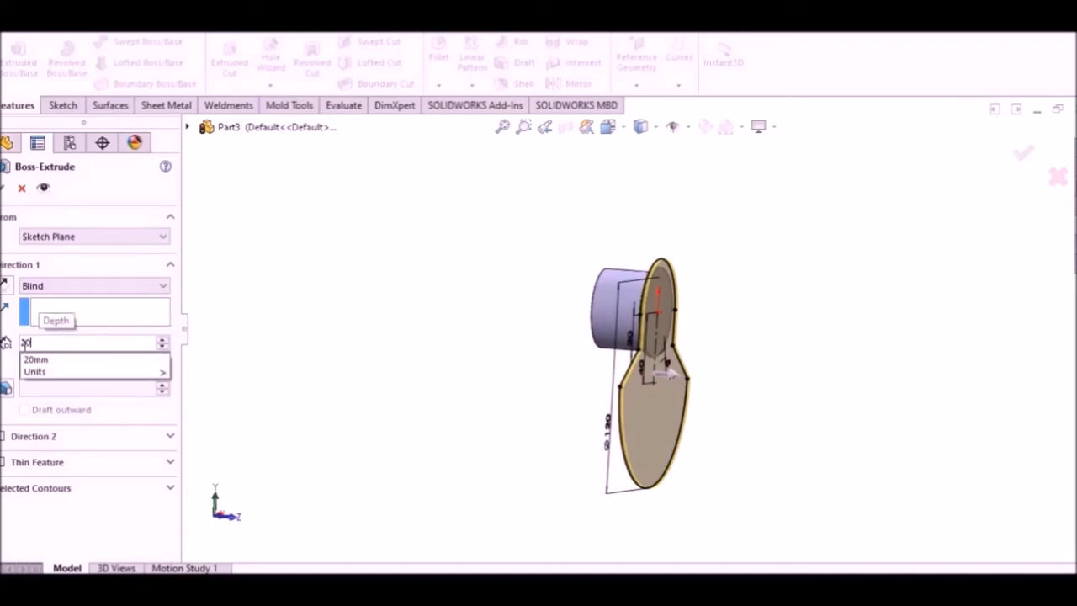
{"action": "key", "text": "Return"}
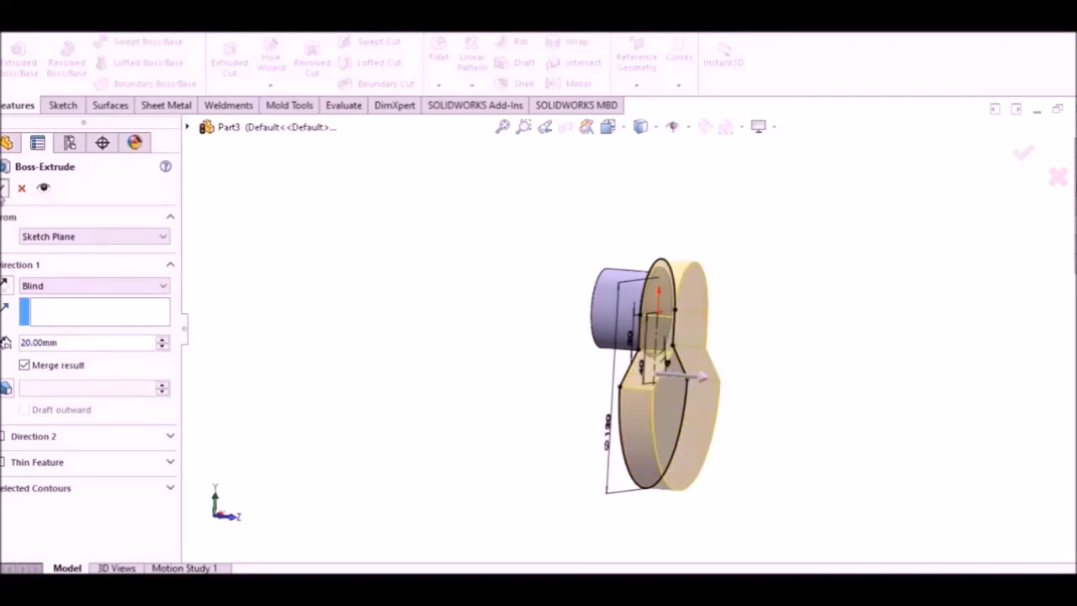
{"action": "left_click", "coordinate": [3, 190]}
{"action": "mouse_move", "coordinate": [519, 268]}
{"action": "middle_mouse_down"}
{"action": "mouse_move", "coordinate": [462, 278]}
{"action": "mouse_move", "coordinate": [606, 312]}
{"action": "middle_mouse_up"}
{"action": "scroll", "coordinate": [640, 317], "scroll_direction": "down", "scroll_amount": 5}
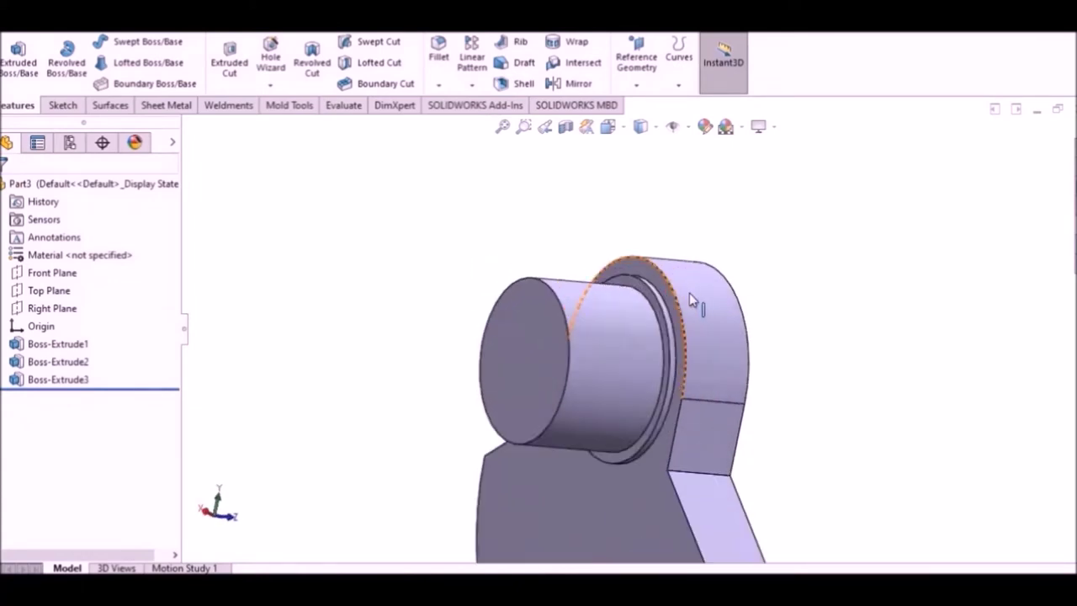
Start a sketch on the Right Plane and view the part from the Left.
{"action": "left_click", "coordinate": [57, 313]}
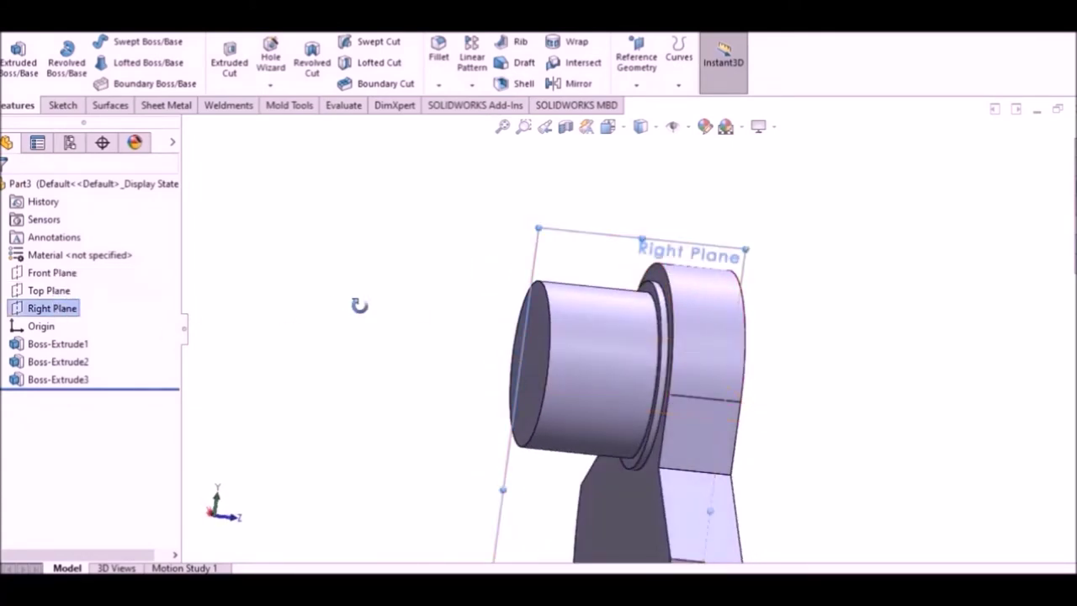
{"action": "middle_click_drag", "start_coordinate": [356, 306], "coordinate": [320, 334]}
{"action": "right_click", "coordinate": [52, 313]}
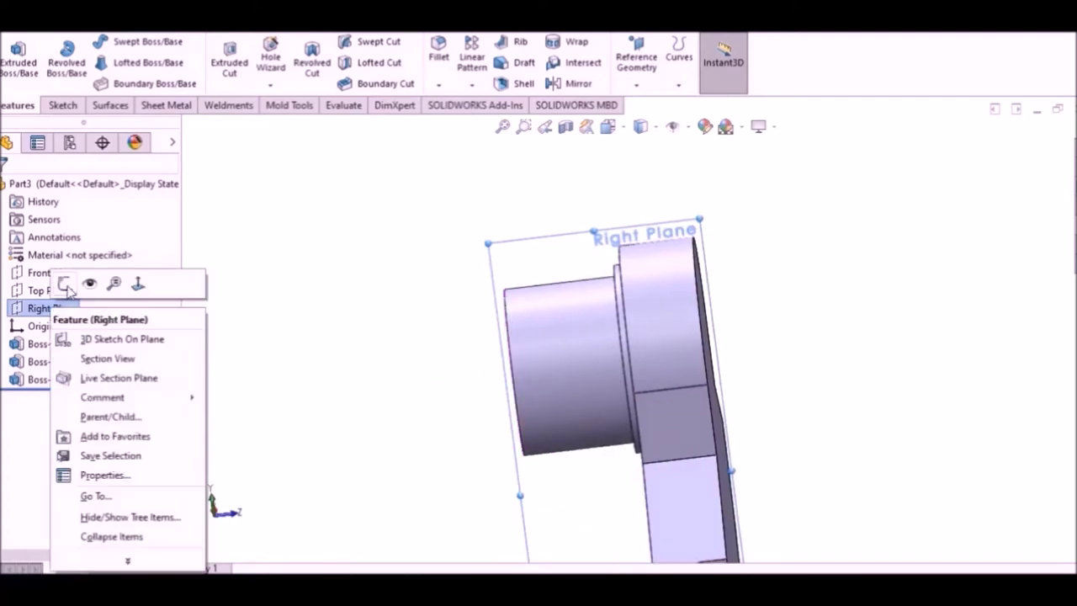
{"action": "left_click", "coordinate": [105, 339]}
{"action": "left_click", "coordinate": [608, 126]}
{"action": "left_click", "coordinate": [527, 336]}
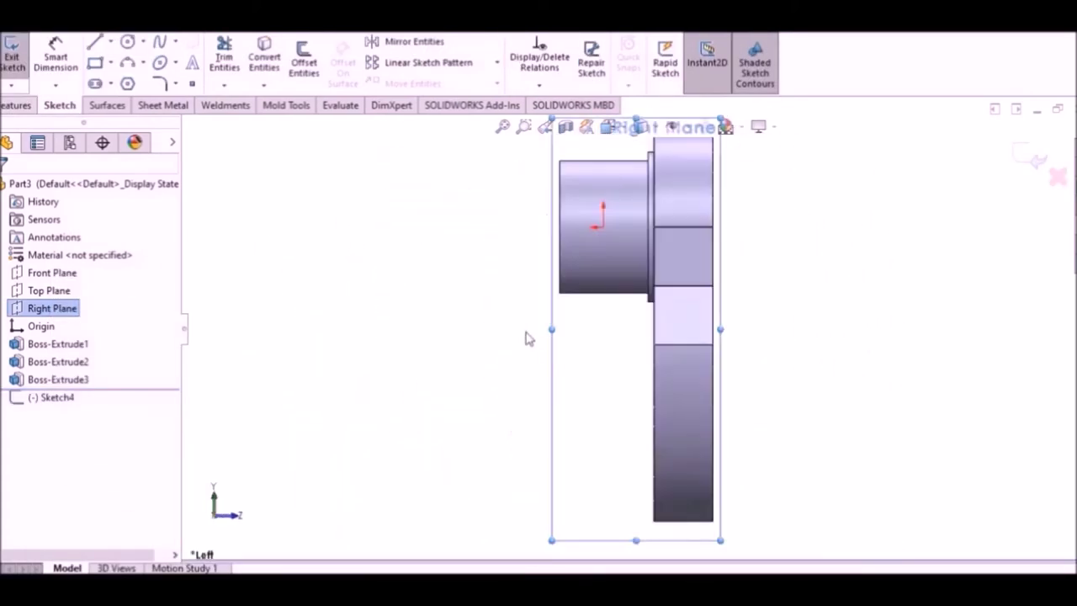
Draw a line along the web's top edge and another down its side.
{"action": "left_click", "coordinate": [110, 41]}
{"action": "left_click", "coordinate": [126, 60]}
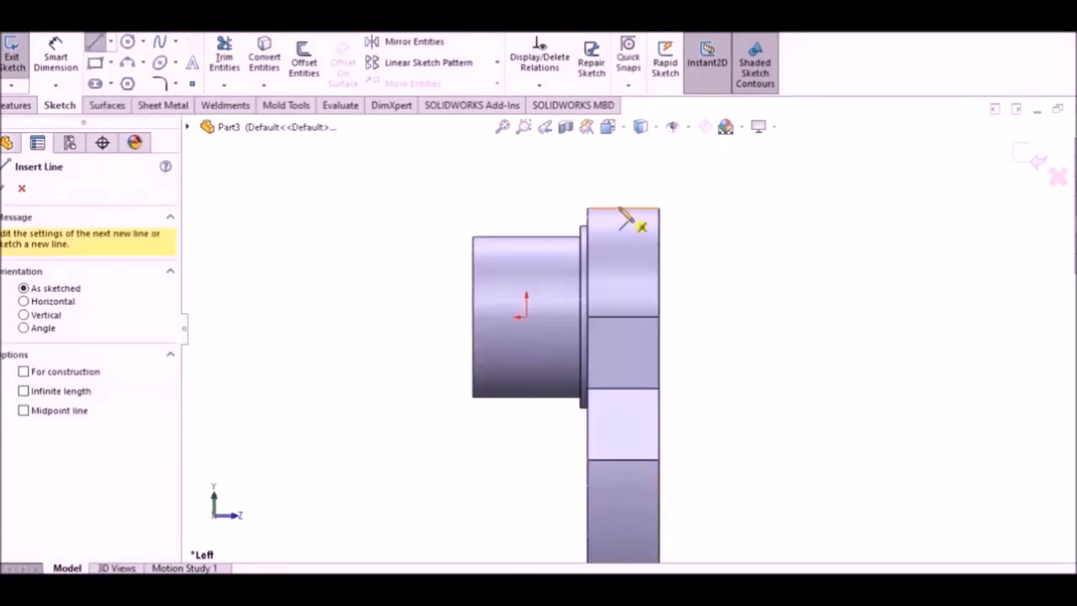
{"action": "scroll", "coordinate": [619, 208], "scroll_direction": "down", "scroll_amount": 1}
{"action": "left_click", "coordinate": [610, 215]}
{"action": "left_click", "coordinate": [670, 215]}
{"action": "left_click", "coordinate": [670, 461]}
{"action": "right_click", "coordinate": [418, 291]}
{"action": "key", "text": "Escape"}
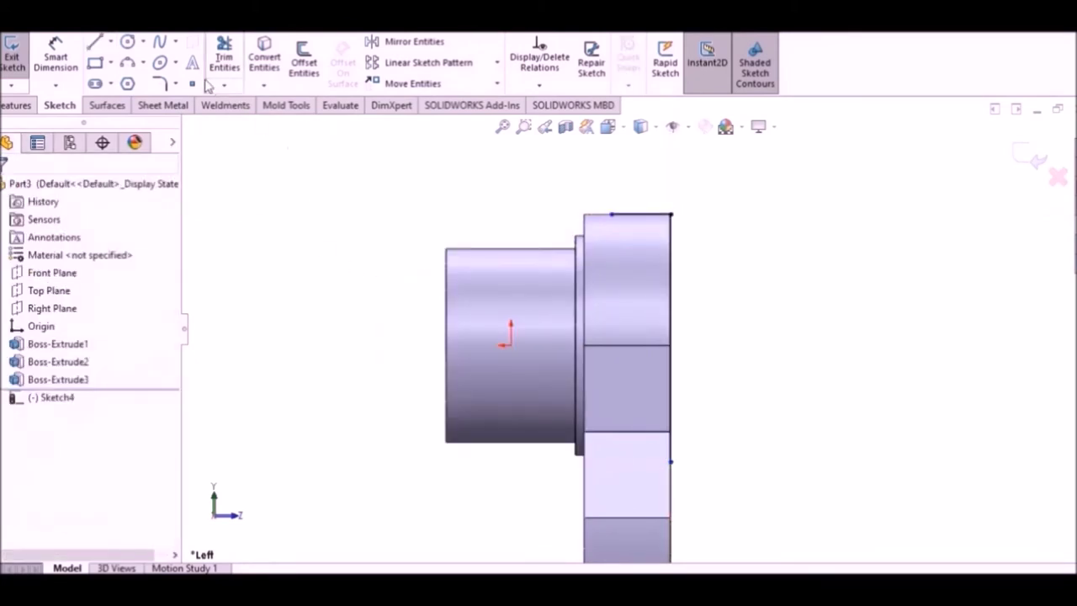
Add a 3-point arc from the top corner to the side line's lower end.
{"action": "left_click", "coordinate": [144, 63]}
{"action": "left_click", "coordinate": [156, 123]}
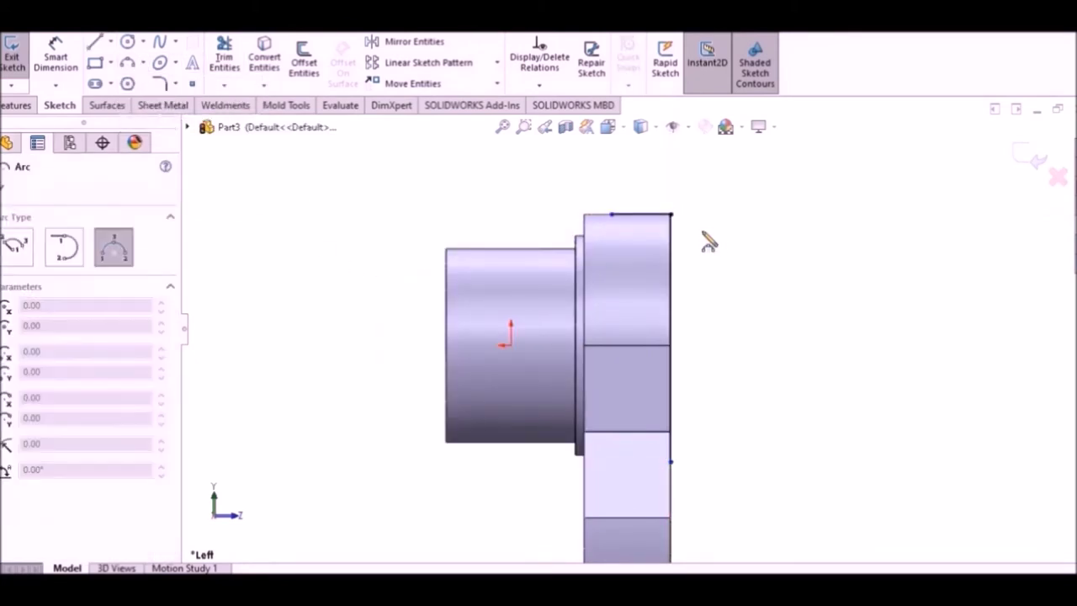
{"action": "left_click", "coordinate": [612, 215]}
{"action": "left_click", "coordinate": [671, 461]}
{"action": "left_click", "coordinate": [646, 336]}
{"action": "right_click", "coordinate": [441, 197]}
{"action": "left_click", "coordinate": [473, 210]}
Dimension the top line 10, the vertical line 89 and the arc R1034.5.
{"action": "left_click", "coordinate": [56, 56]}
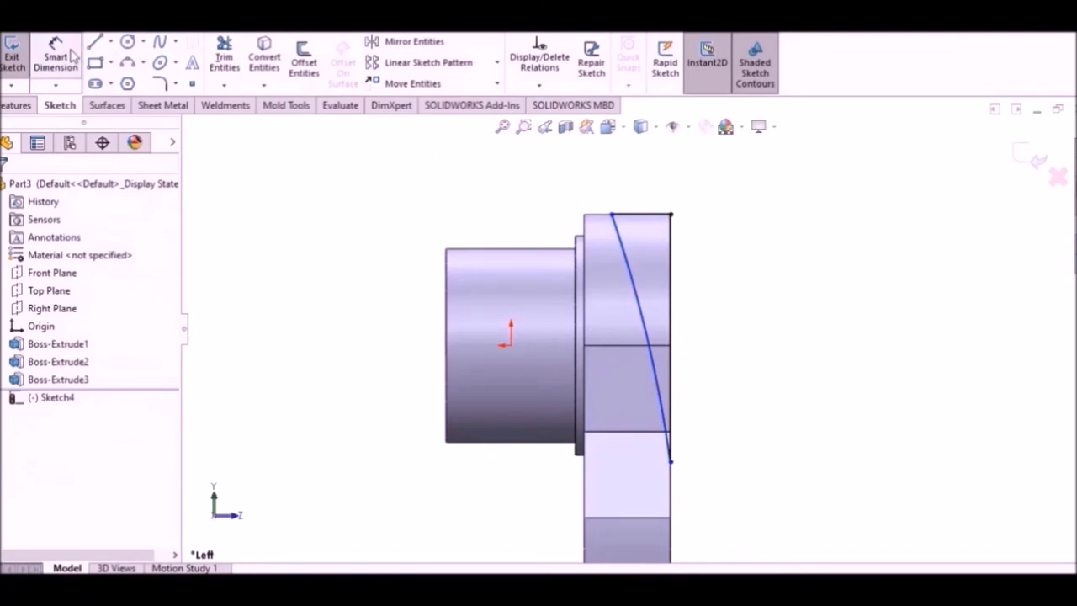
{"action": "left_click", "coordinate": [660, 215]}
{"action": "left_click", "coordinate": [648, 195]}
{"action": "type", "text": "15"}
{"action": "key", "text": "Return"}
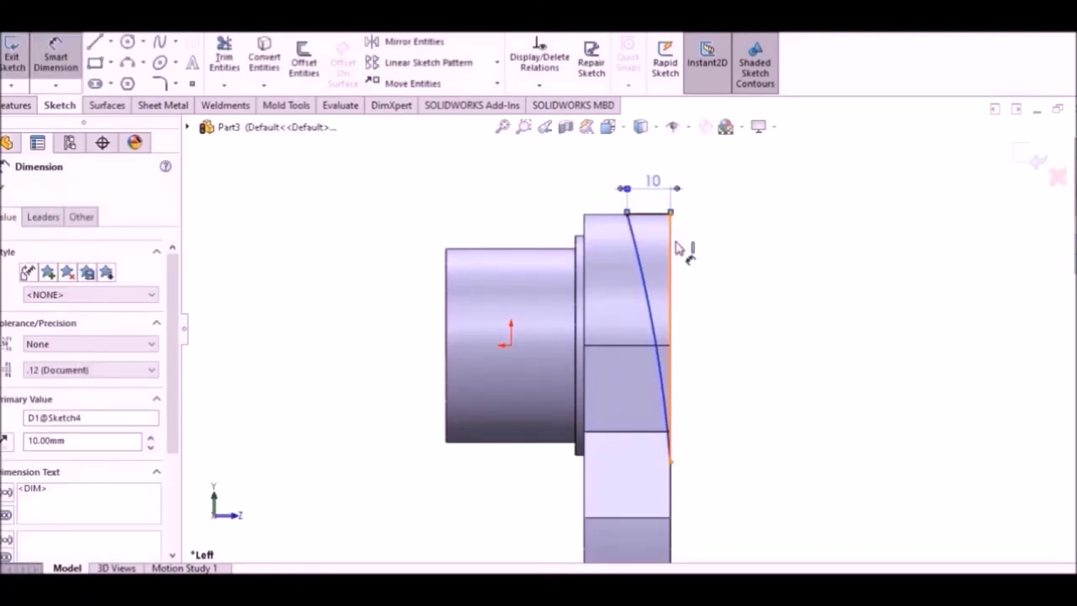
{"action": "left_click", "coordinate": [673, 251]}
{"action": "left_click", "coordinate": [721, 300]}
{"action": "type", "text": "89"}
{"action": "key", "text": "Return"}
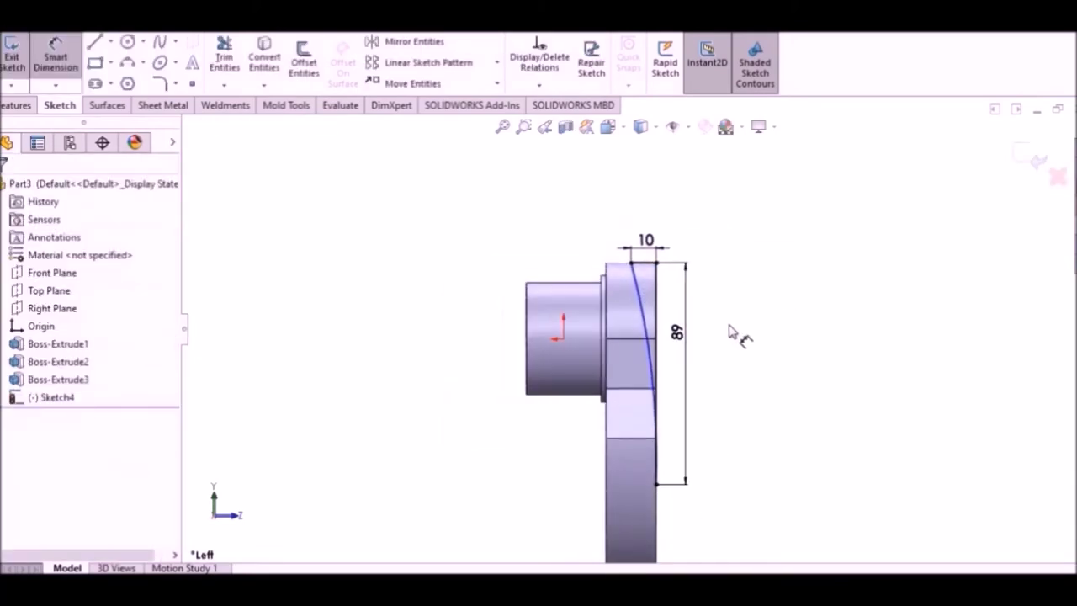
{"action": "left_click", "coordinate": [644, 347]}
{"action": "left_click", "coordinate": [559, 426]}
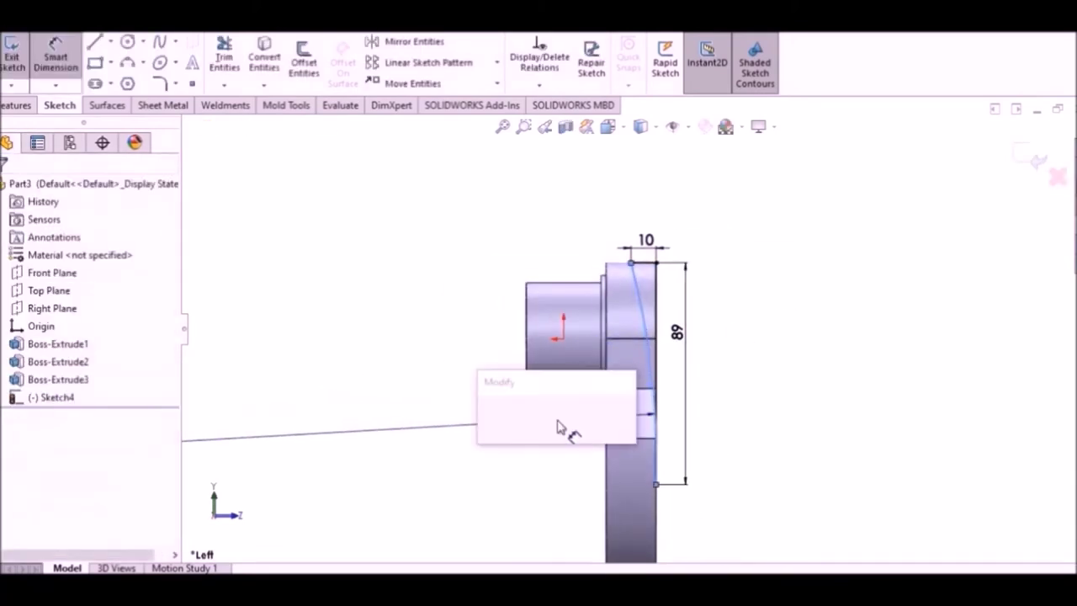
{"action": "type", "text": "10"}
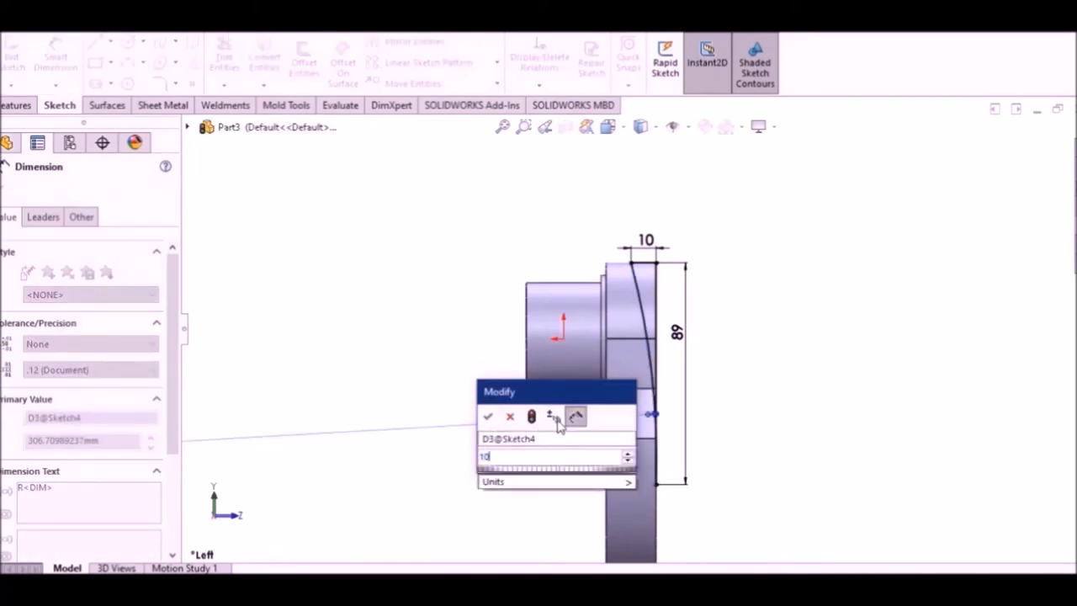
{"action": "type", "text": "34.5"}
{"action": "key", "text": "Return"}
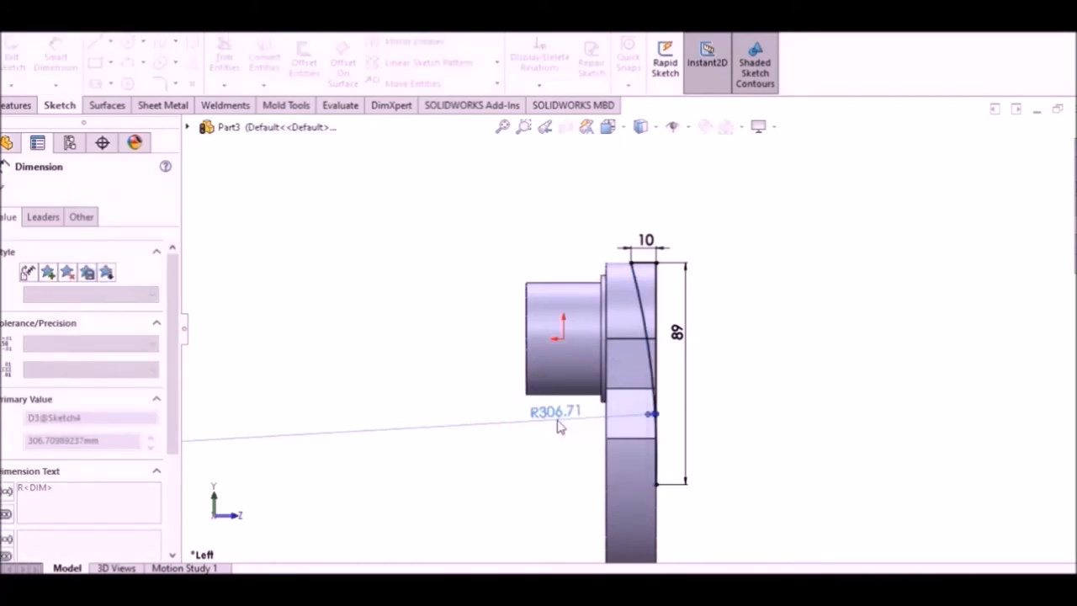
{"action": "left_click", "coordinate": [429, 265]}
{"action": "right_click", "coordinate": [429, 265]}
{"action": "left_click", "coordinate": [468, 307]}
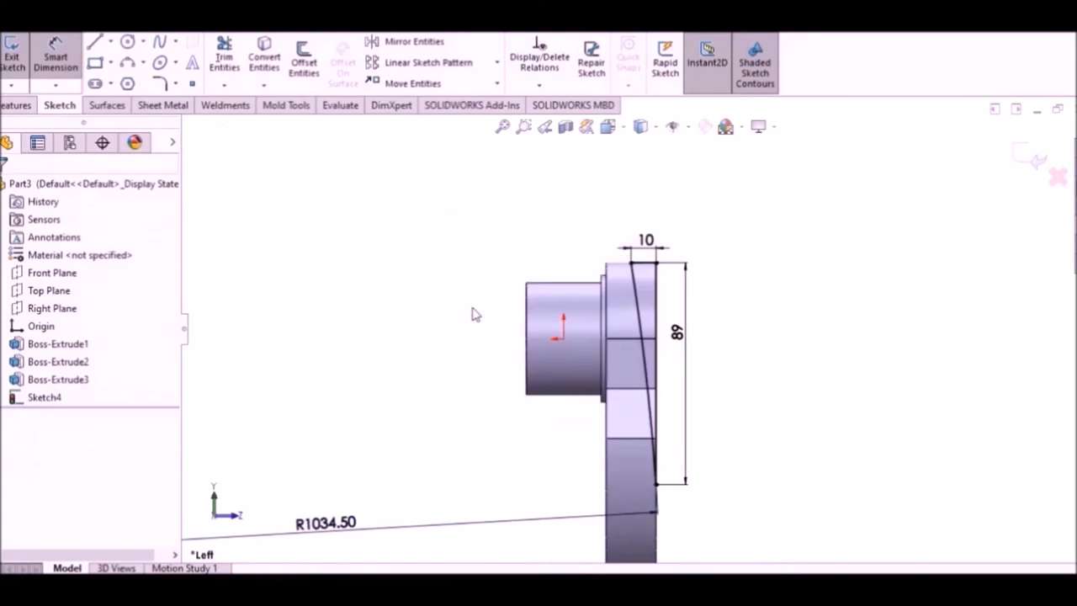
{"action": "left_click", "coordinate": [18, 108]}
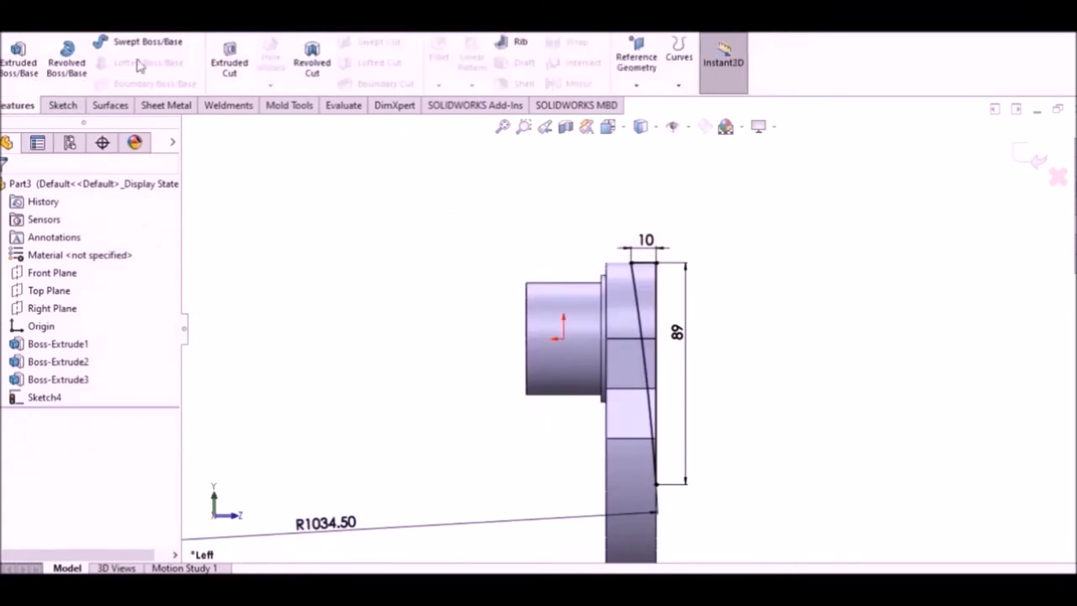
Cut-extrude Sketch4 Mid Plane 190 mm deep to taper the web's top.
{"action": "left_click", "coordinate": [242, 65]}
{"action": "left_click", "coordinate": [114, 285]}
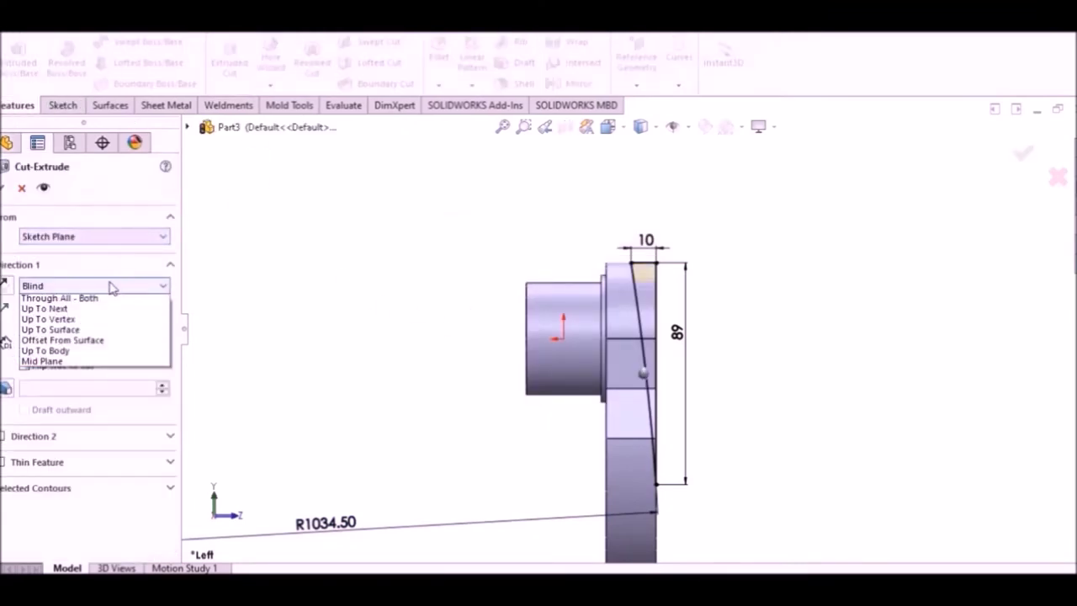
{"action": "left_click", "coordinate": [76, 385]}
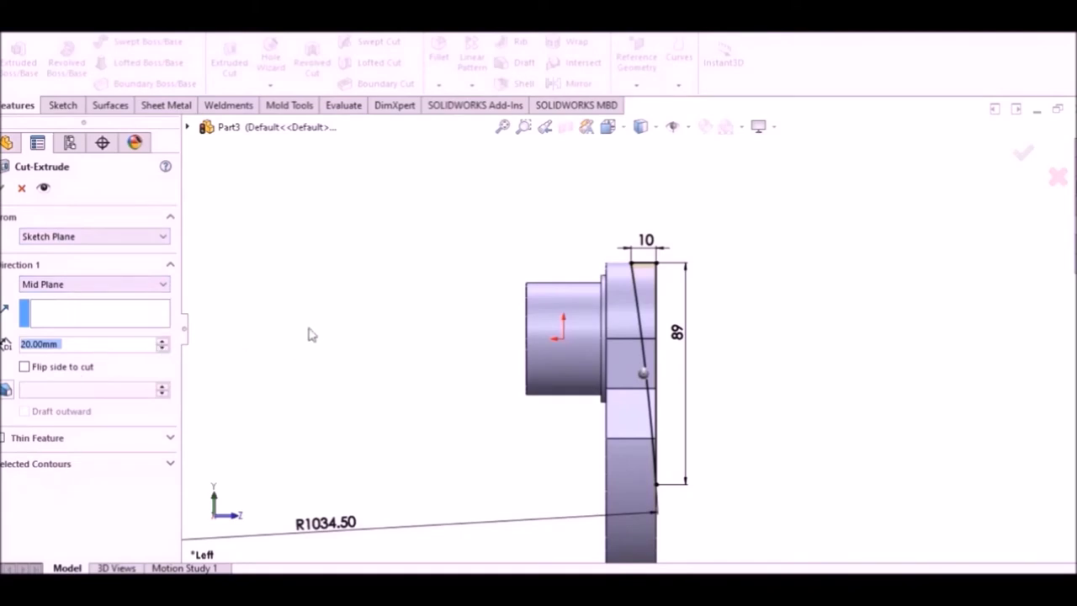
{"action": "middle_click_drag", "start_coordinate": [308, 335], "coordinate": [270, 335]}
{"action": "left_click", "coordinate": [162, 342]}
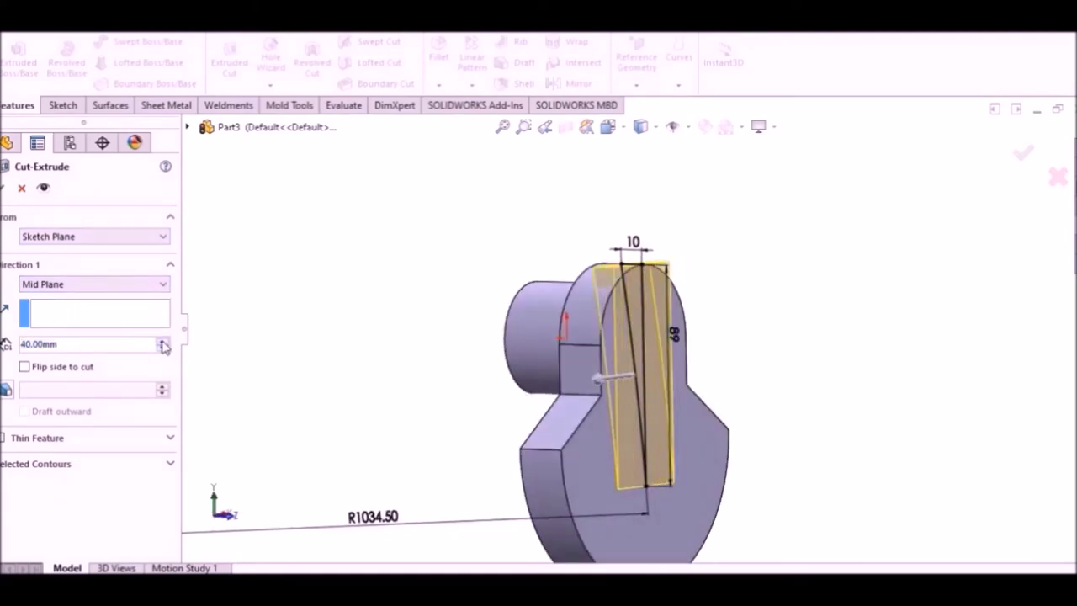
{"action": "mouse_move", "coordinate": [361, 309]}
{"action": "middle_mouse_down"}
{"action": "mouse_move", "coordinate": [377, 286]}
{"action": "mouse_move", "coordinate": [438, 292]}
{"action": "middle_mouse_up"}
{"action": "left_click", "coordinate": [51, 284]}
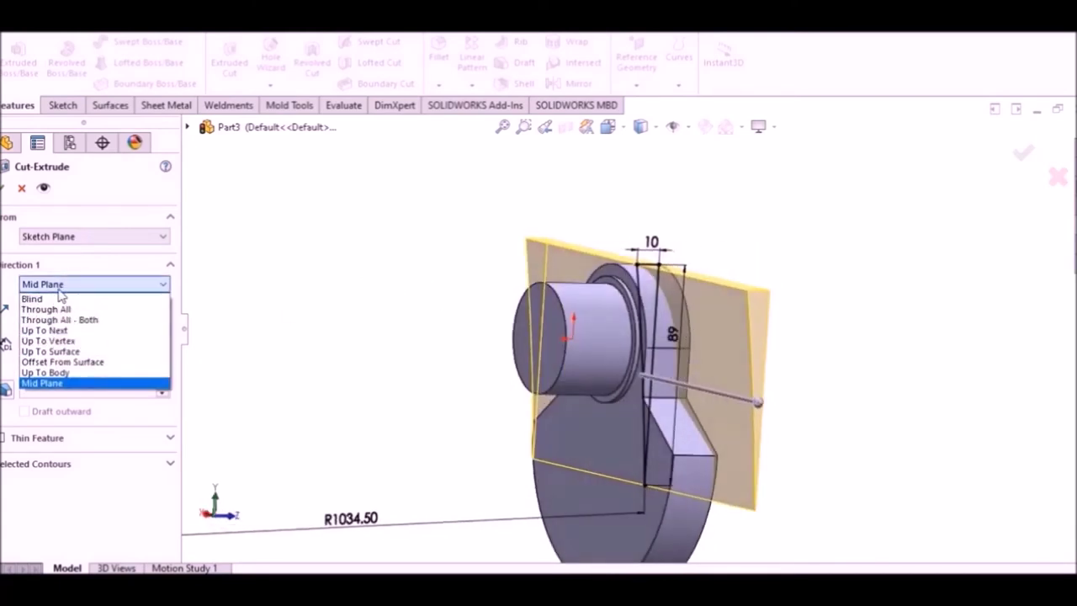
{"action": "left_click", "coordinate": [165, 242]}
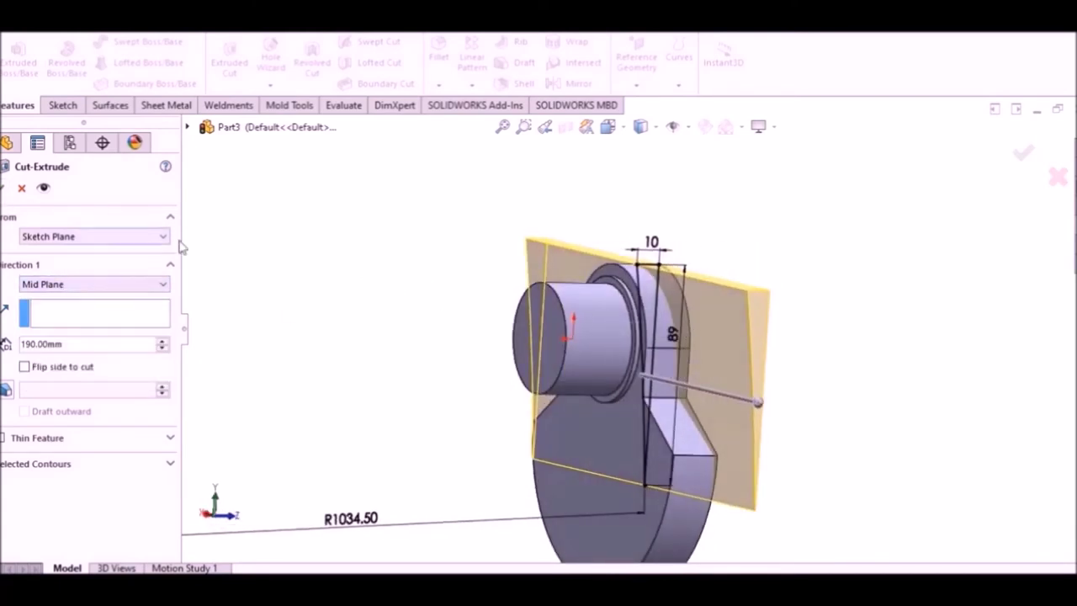
{"action": "left_click", "coordinate": [4, 187]}
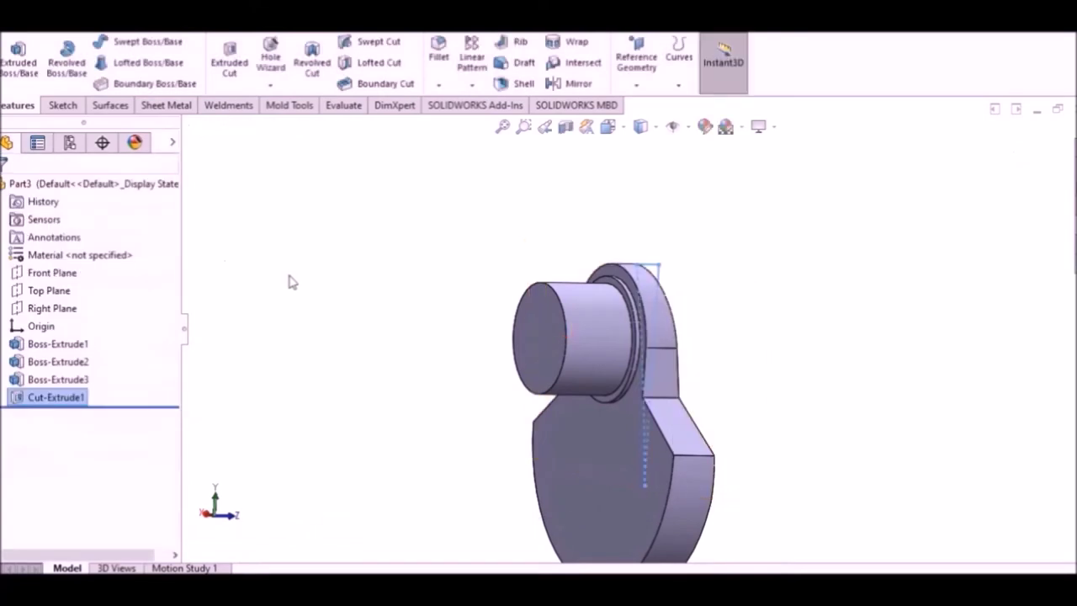
Fillet the horizontal edge across the web's lower face at 100 mm, then begin another fillet.
{"action": "mouse_move", "coordinate": [368, 331]}
{"action": "middle_mouse_down"}
{"action": "mouse_move", "coordinate": [367, 308]}
{"action": "mouse_move", "coordinate": [462, 275]}
{"action": "middle_mouse_up"}
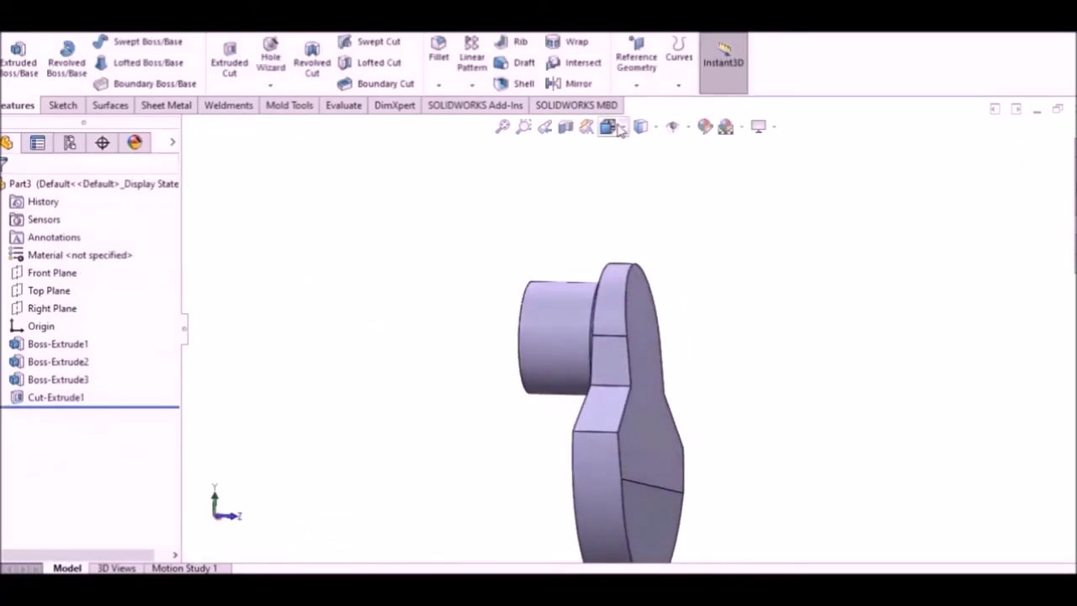
{"action": "left_click", "coordinate": [620, 127]}
{"action": "left_click", "coordinate": [593, 338]}
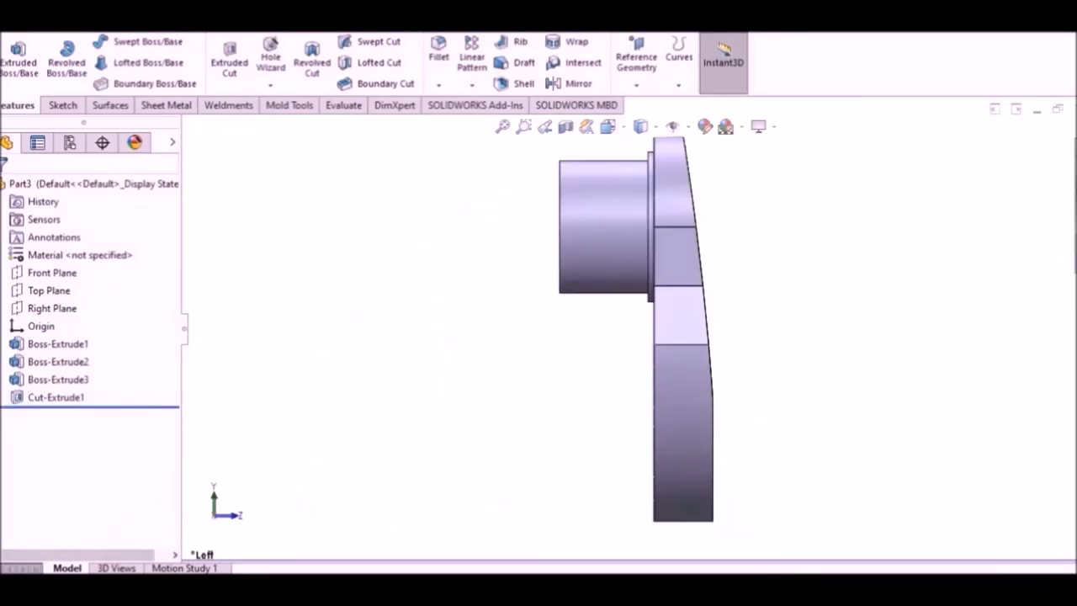
{"action": "middle_click_drag", "start_coordinate": [775, 298], "coordinate": [749, 291]}
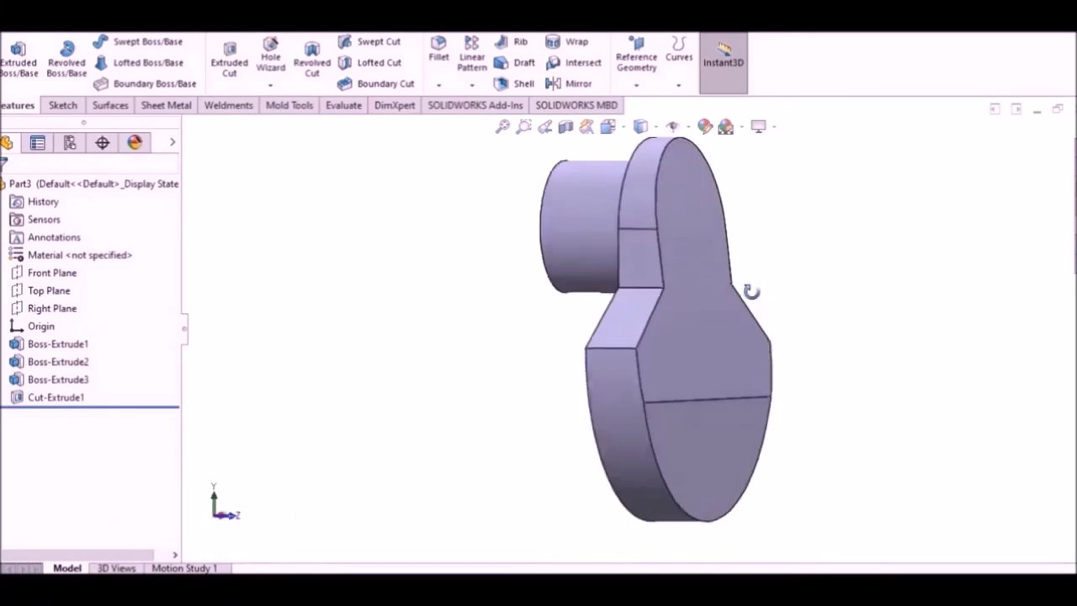
{"action": "left_click", "coordinate": [439, 85]}
{"action": "left_click", "coordinate": [459, 102]}
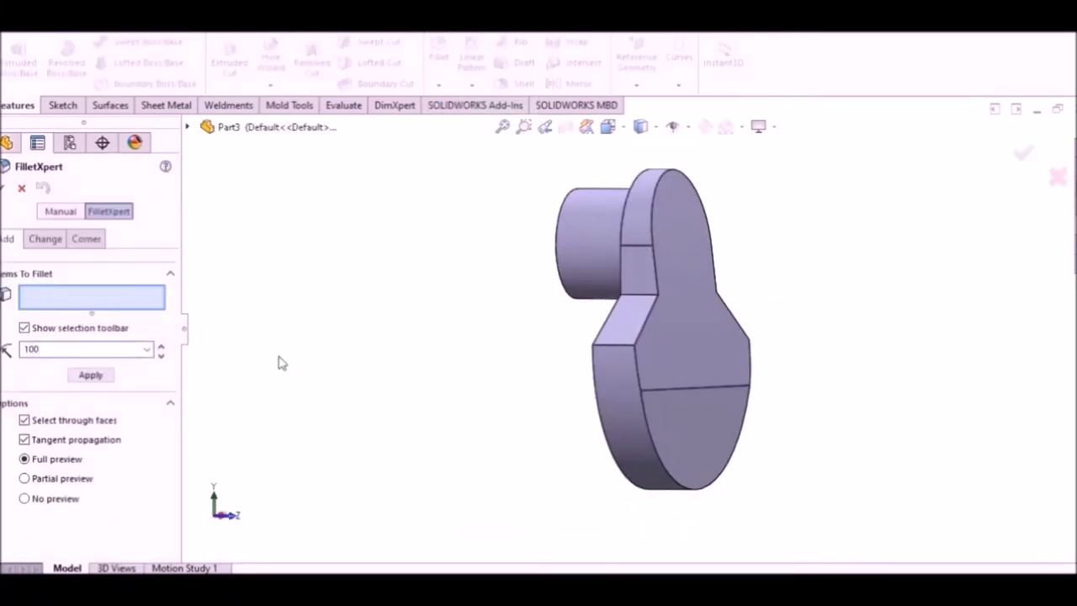
{"action": "left_click", "coordinate": [686, 392]}
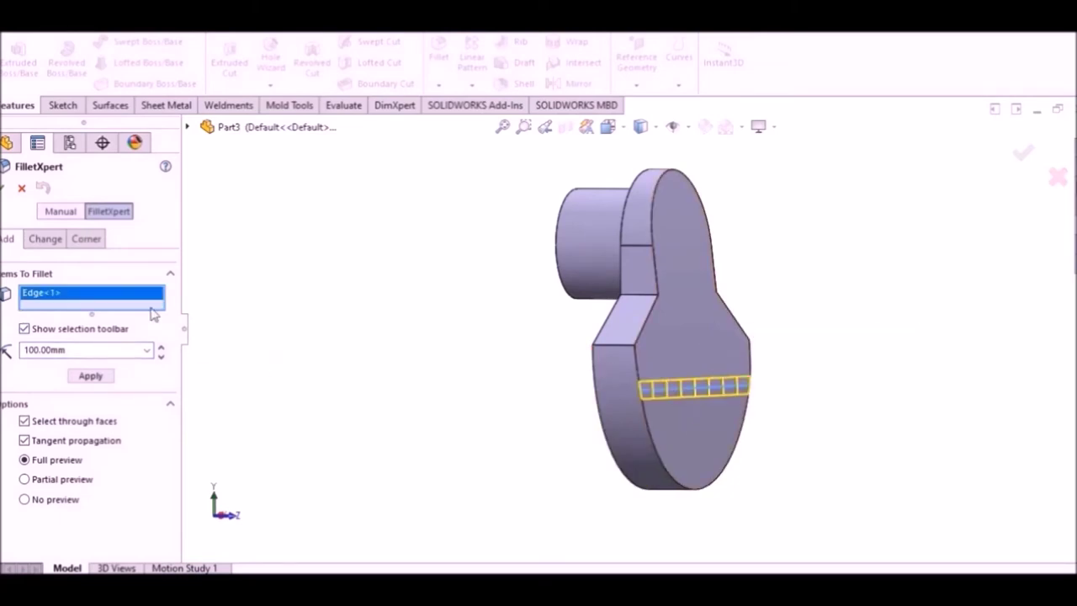
{"action": "left_click", "coordinate": [3, 191]}
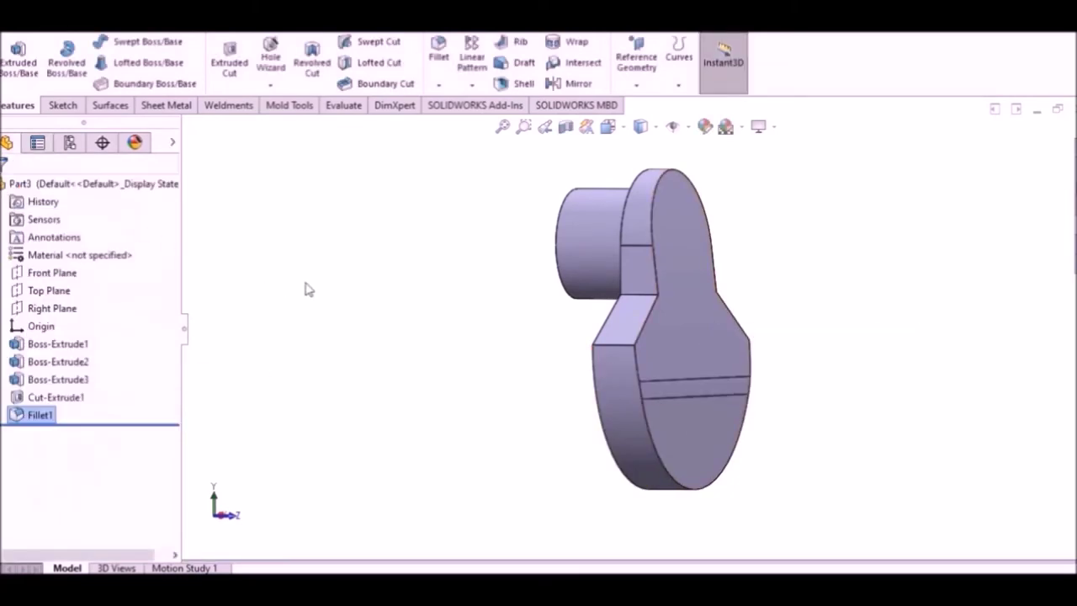
{"action": "left_click", "coordinate": [439, 87]}
{"action": "left_click", "coordinate": [460, 103]}
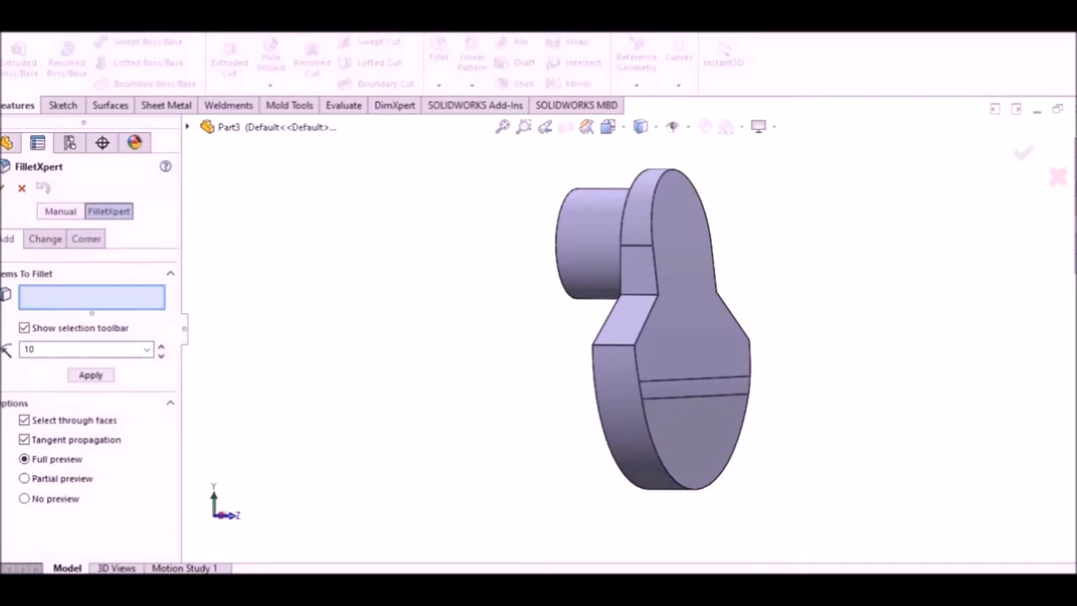
Fillet five edges of the web's upper lobe and slanted shoulders at 10 mm.
{"action": "left_click", "coordinate": [673, 177]}
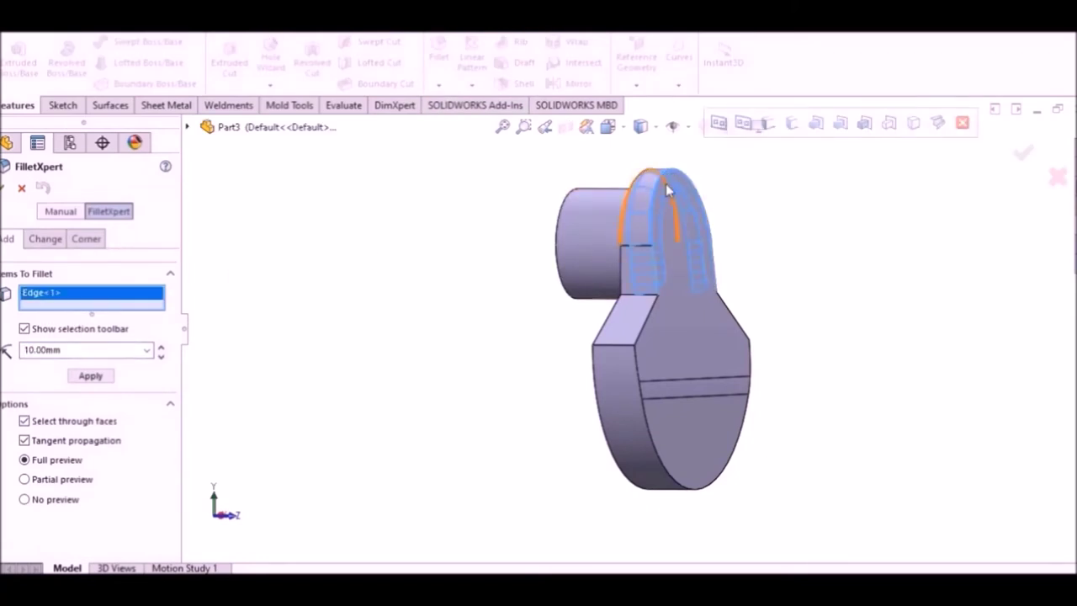
{"action": "mouse_move", "coordinate": [719, 302]}
{"action": "middle_mouse_down"}
{"action": "mouse_move", "coordinate": [738, 306]}
{"action": "mouse_move", "coordinate": [714, 306]}
{"action": "middle_mouse_up"}
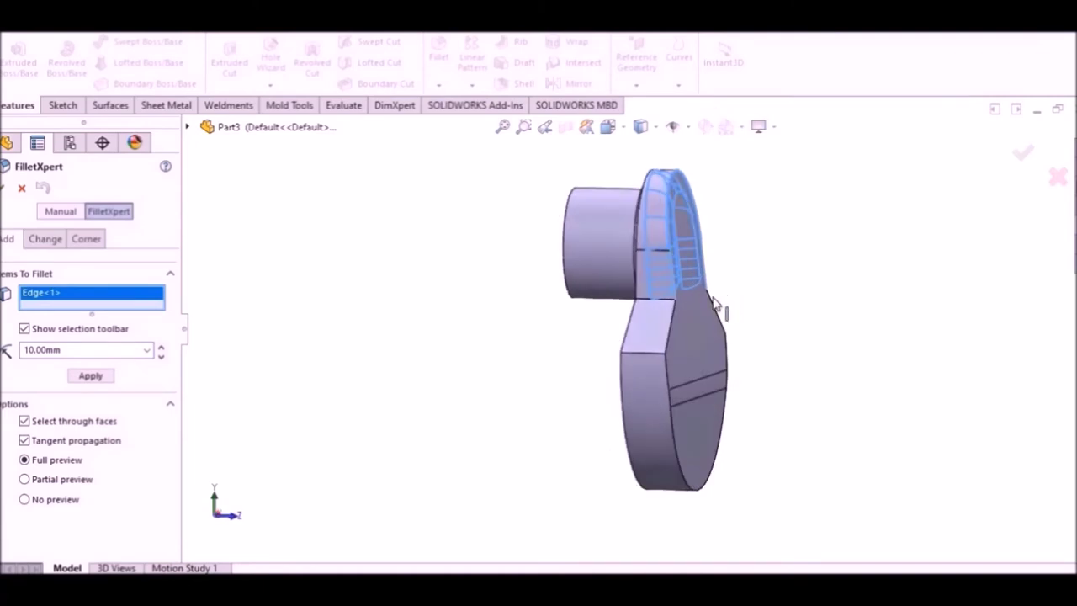
{"action": "scroll", "coordinate": [698, 290], "scroll_direction": "down", "scroll_amount": 5}
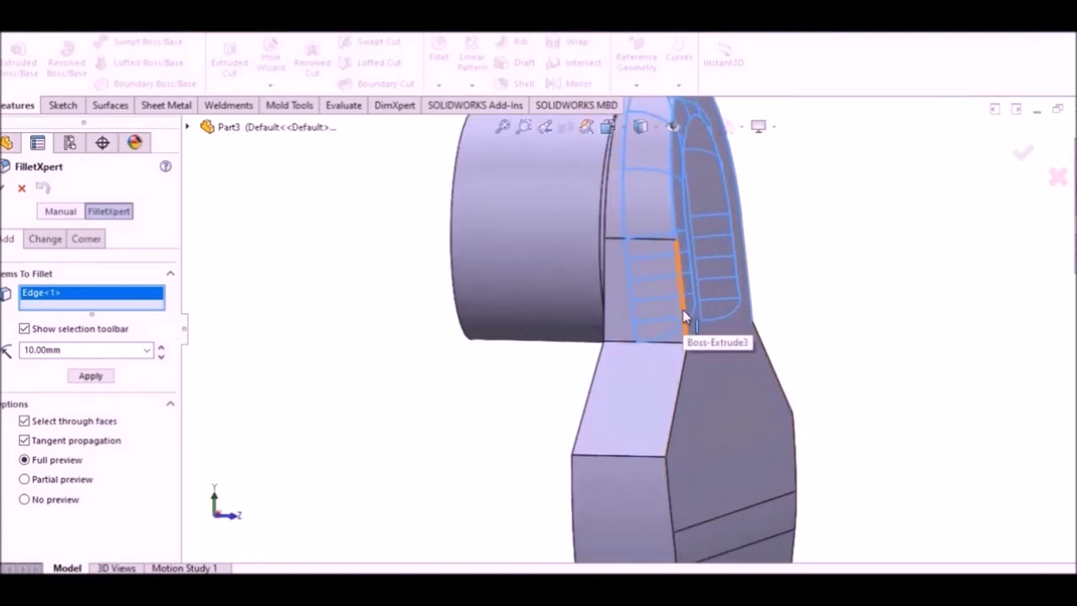
{"action": "scroll", "coordinate": [682, 310], "scroll_direction": "up", "scroll_amount": 5}
{"action": "mouse_move", "coordinate": [738, 297]}
{"action": "middle_mouse_down"}
{"action": "mouse_move", "coordinate": [733, 269]}
{"action": "mouse_move", "coordinate": [687, 274]}
{"action": "mouse_move", "coordinate": [524, 325]}
{"action": "middle_mouse_up"}
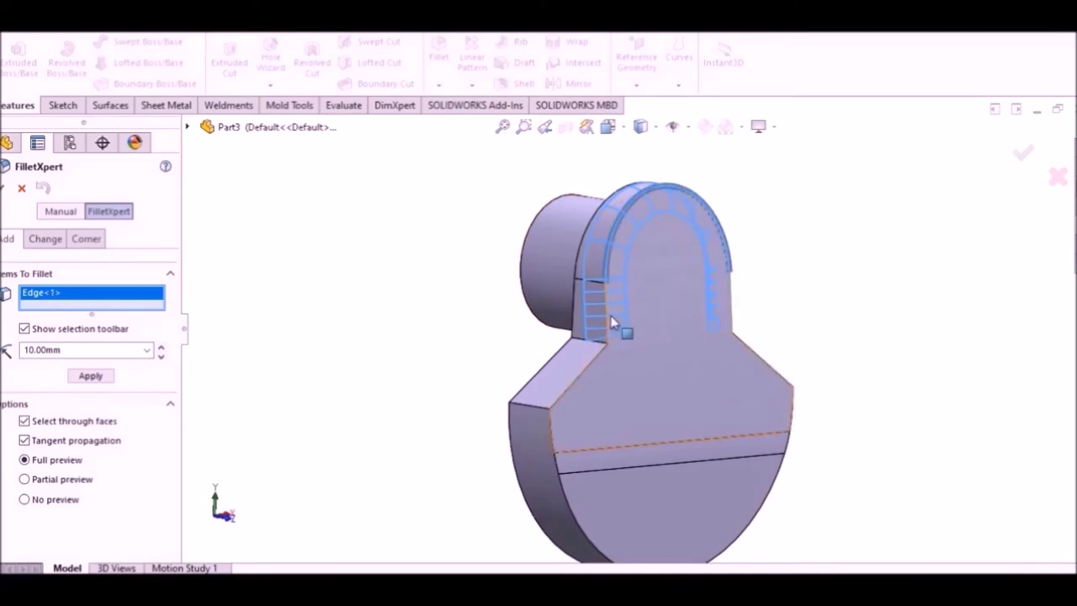
{"action": "left_click", "coordinate": [596, 357]}
{"action": "left_click", "coordinate": [596, 357]}
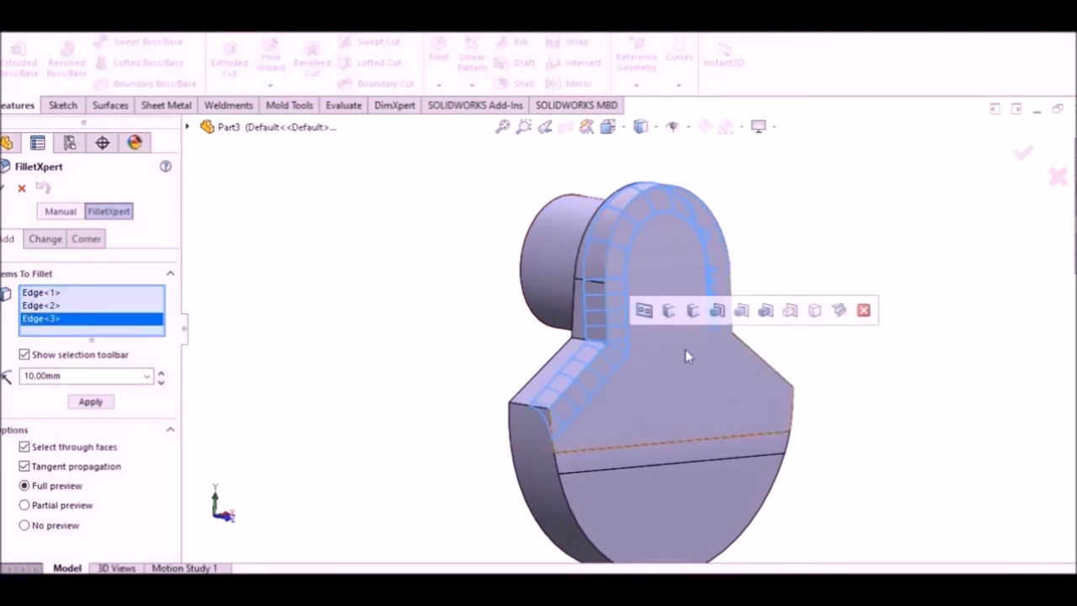
{"action": "middle_click_drag", "start_coordinate": [822, 361], "coordinate": [745, 312]}
{"action": "left_click", "coordinate": [728, 322]}
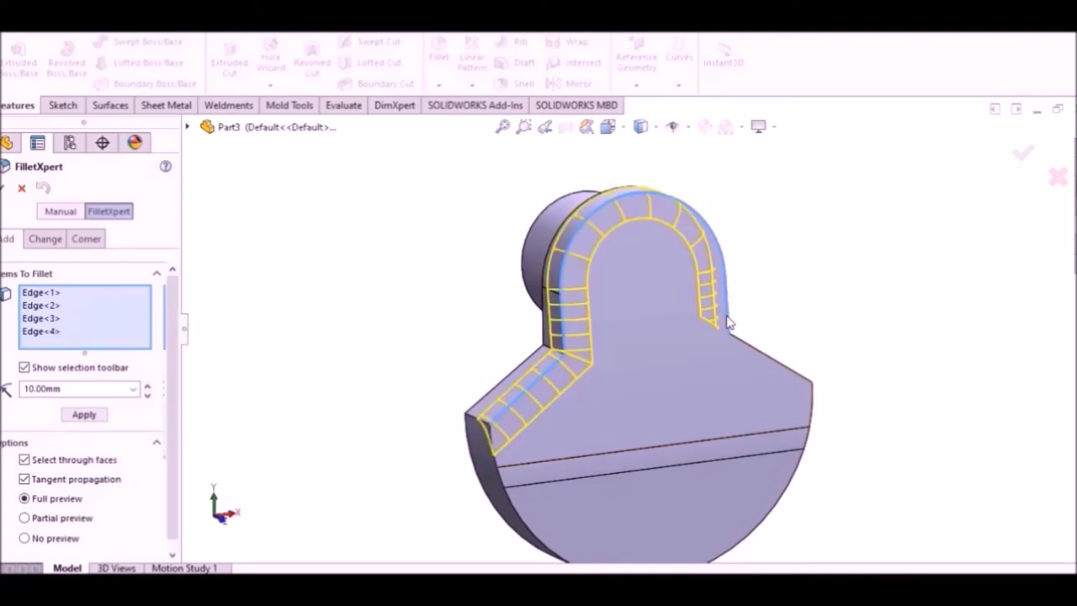
{"action": "left_click", "coordinate": [742, 342]}
{"action": "mouse_move", "coordinate": [790, 294]}
{"action": "middle_mouse_down"}
{"action": "mouse_move", "coordinate": [797, 235]}
{"action": "mouse_move", "coordinate": [599, 265]}
{"action": "middle_mouse_up"}
{"action": "left_click", "coordinate": [2, 190]}
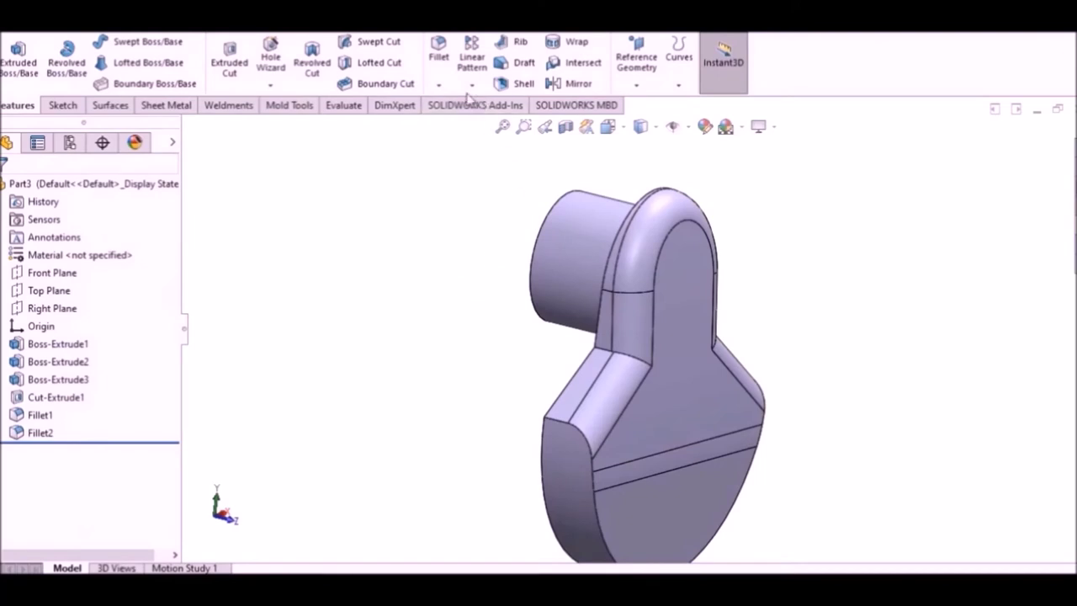
{"action": "mouse_move", "coordinate": [466, 178]}
{"action": "middle_mouse_down"}
{"action": "mouse_move", "coordinate": [507, 278]}
{"action": "mouse_move", "coordinate": [514, 272]}
{"action": "middle_mouse_up"}
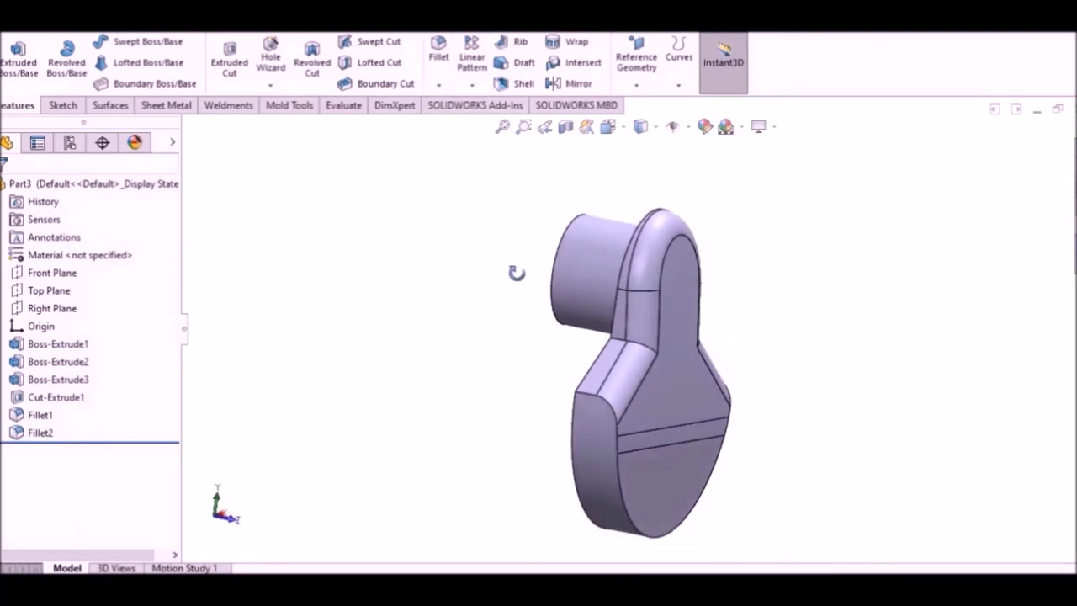
{"action": "left_click", "coordinate": [439, 85]}
Chamfer the edges of the web's front and back faces at 2 mm, 45°.
{"action": "left_click", "coordinate": [465, 124]}
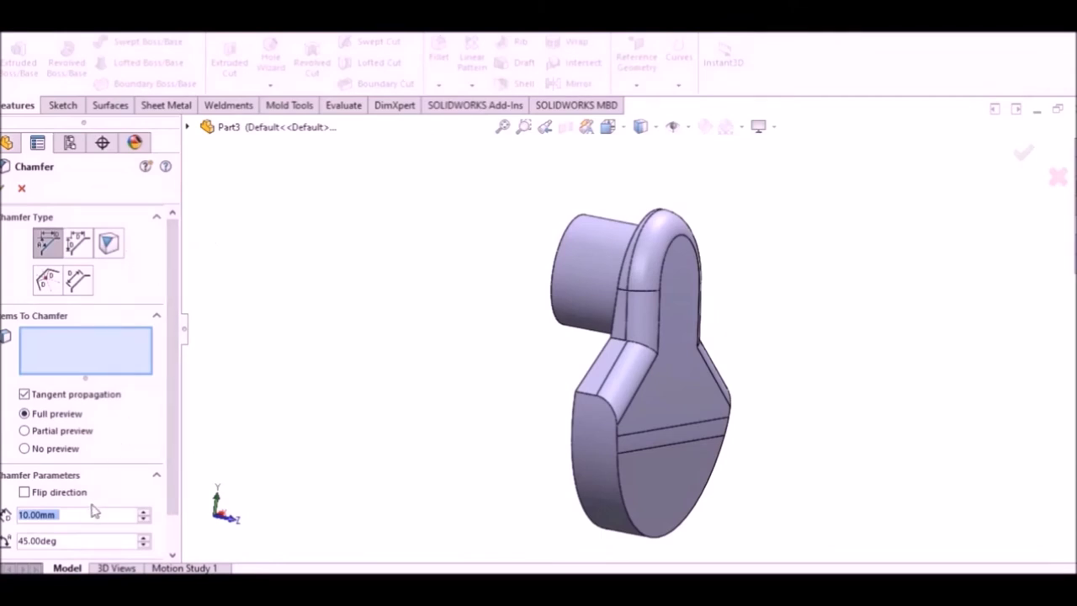
{"action": "type", "text": "2"}
{"action": "key", "text": "Return"}
{"action": "middle_click_drag", "start_coordinate": [448, 388], "coordinate": [644, 432]}
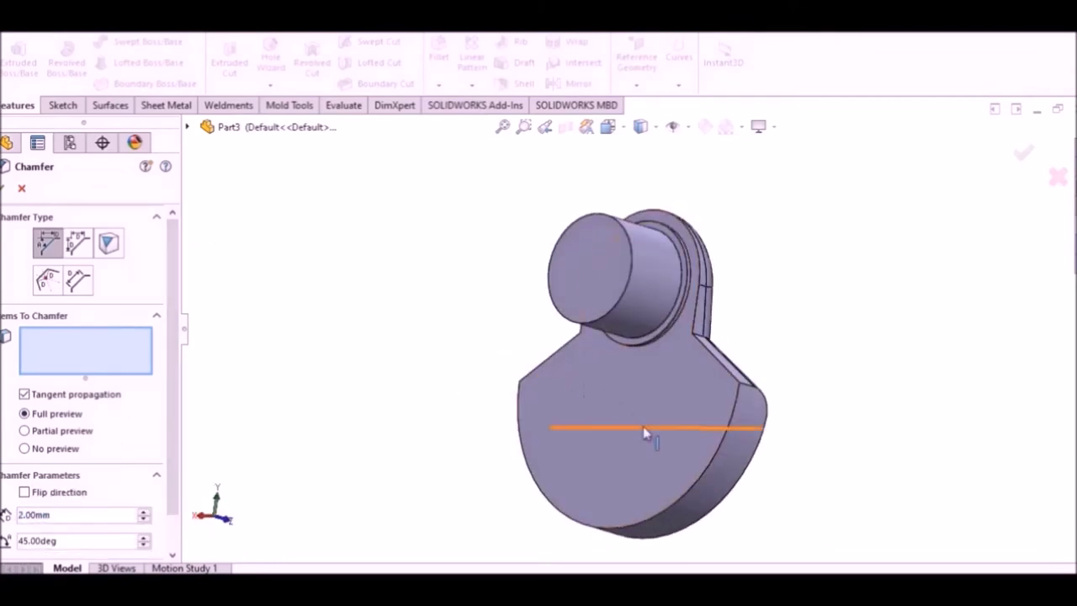
{"action": "left_click", "coordinate": [624, 477]}
{"action": "middle_click_drag", "start_coordinate": [588, 467], "coordinate": [353, 416]}
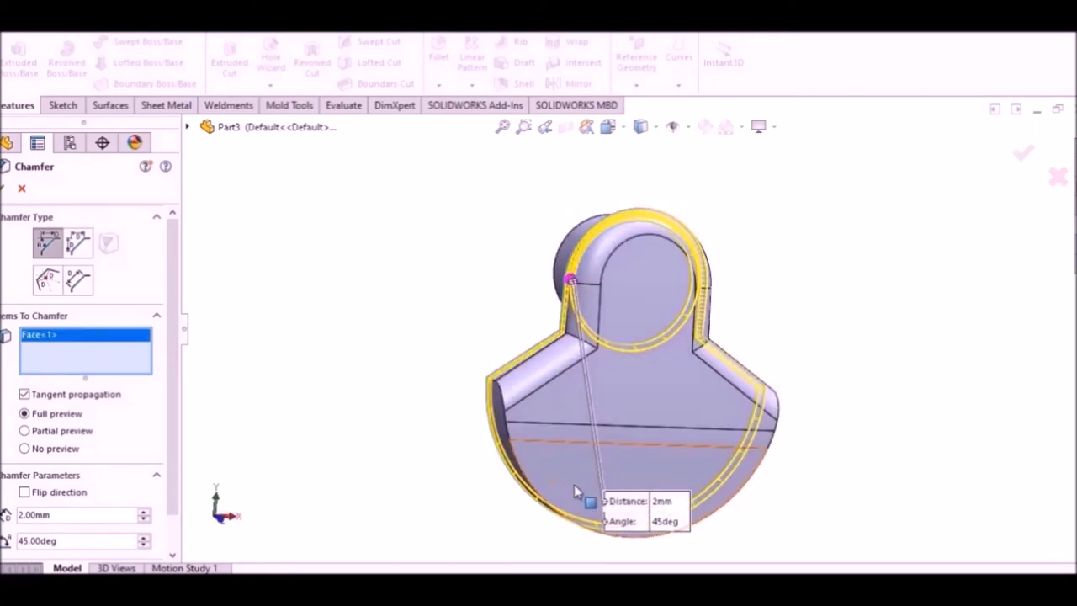
{"action": "left_click", "coordinate": [572, 486]}
{"action": "middle_click_drag", "start_coordinate": [346, 381], "coordinate": [378, 367]}
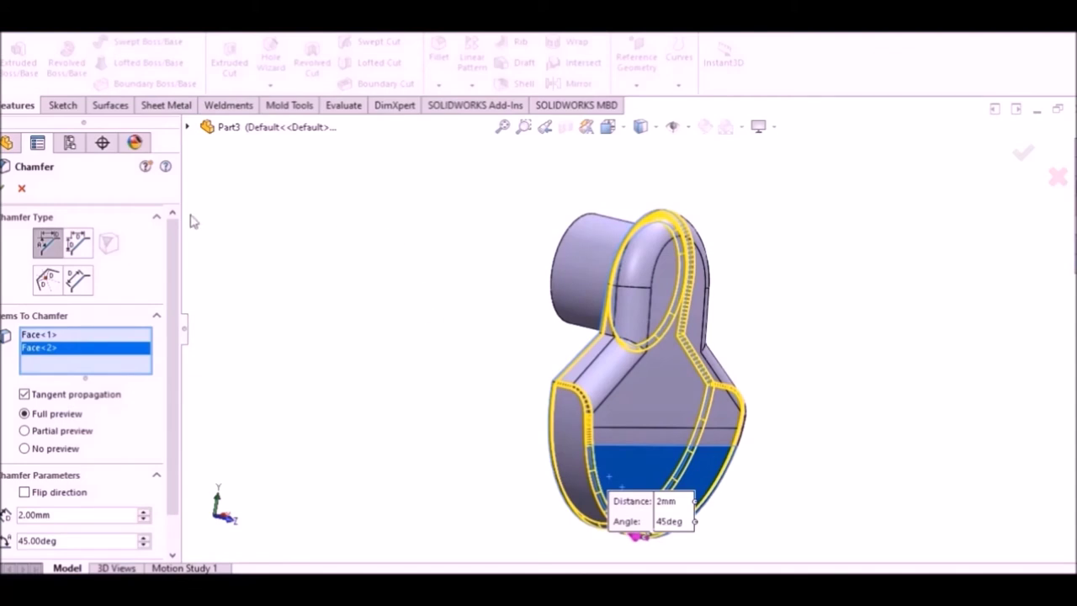
{"action": "middle_click_drag", "start_coordinate": [515, 265], "coordinate": [294, 258]}
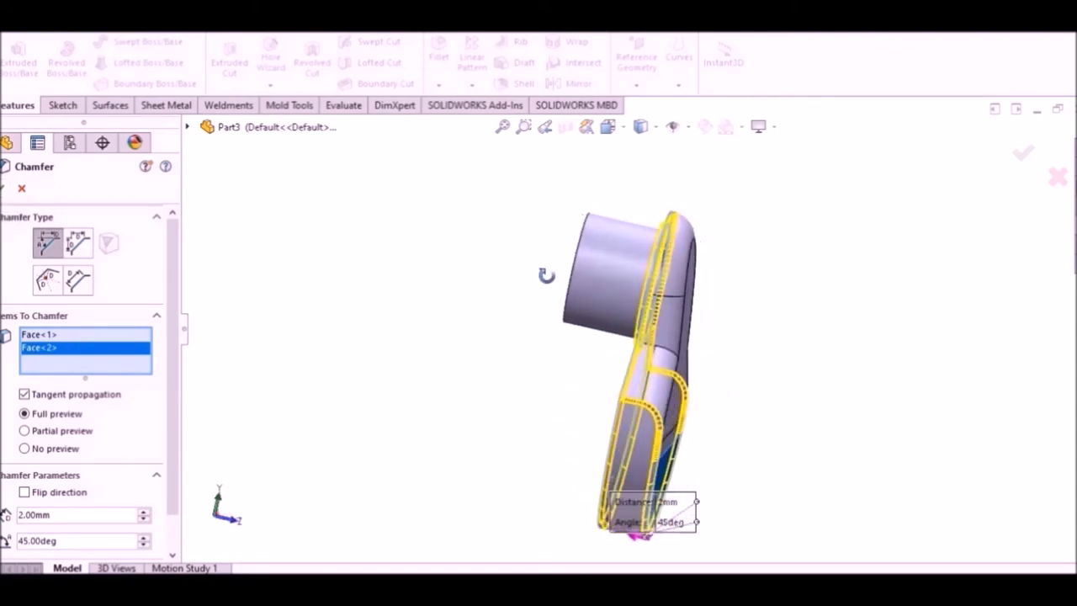
{"action": "left_click", "coordinate": [4, 188]}
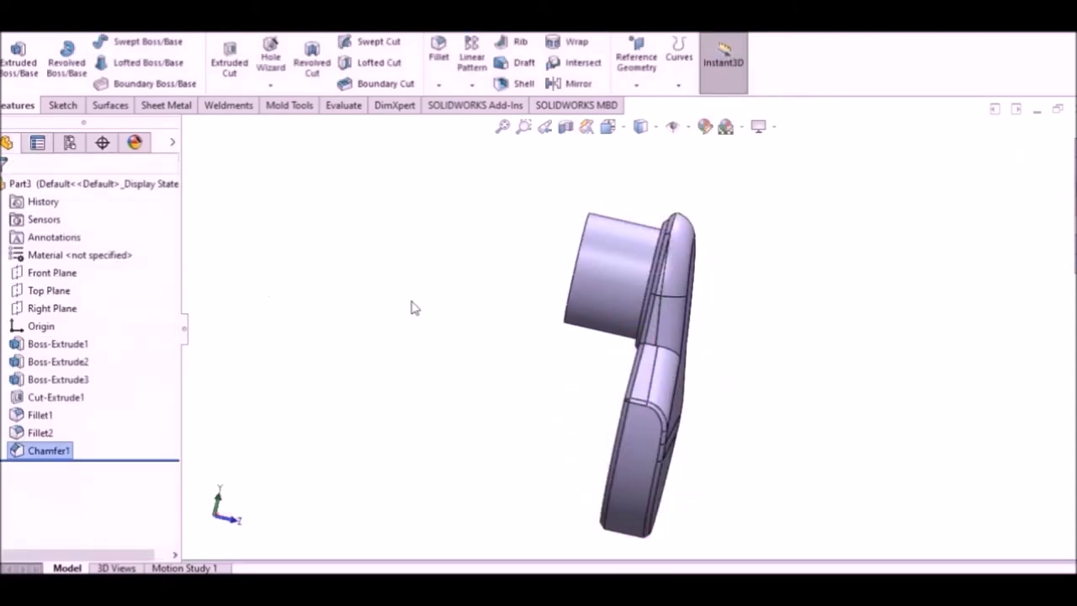
{"action": "middle_click_drag", "start_coordinate": [413, 305], "coordinate": [456, 252]}
{"action": "scroll", "coordinate": [560, 385], "scroll_direction": "down", "scroll_amount": 5}
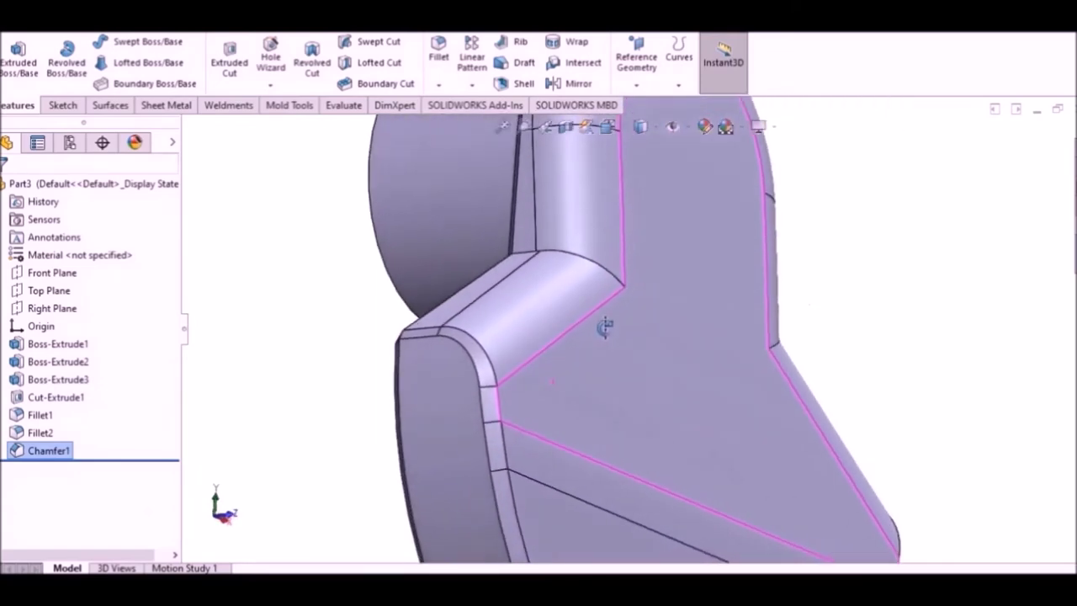
{"action": "middle_click_drag", "start_coordinate": [560, 386], "coordinate": [611, 360]}
{"action": "scroll", "coordinate": [610, 360], "scroll_direction": "up", "scroll_amount": 5}
{"action": "left_click", "coordinate": [607, 126]}
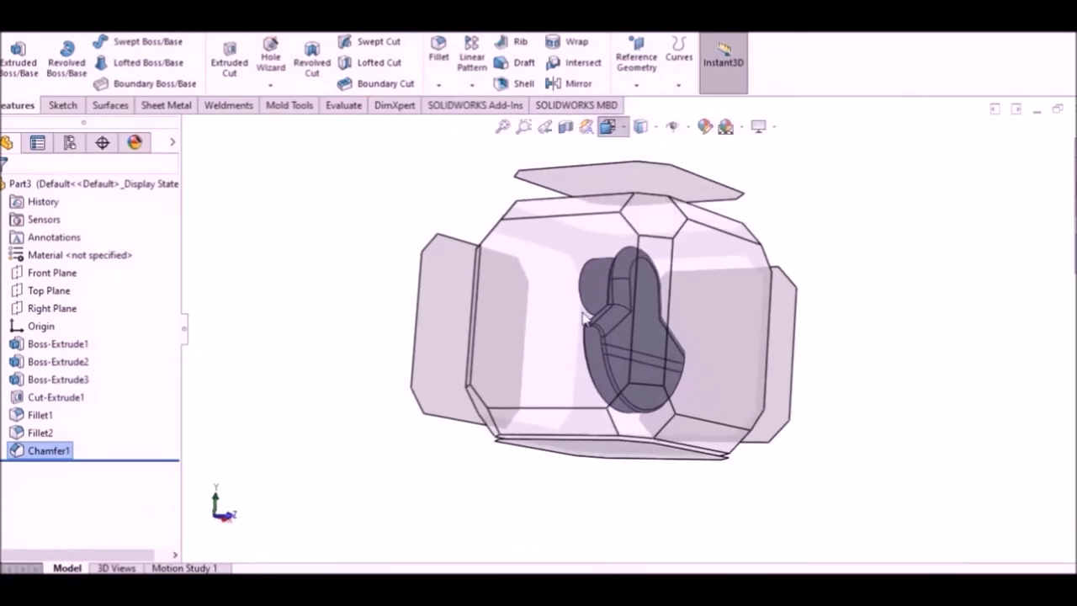
{"action": "left_click", "coordinate": [580, 310]}
{"action": "mouse_move", "coordinate": [467, 375]}
{"action": "middle_mouse_down"}
{"action": "mouse_move", "coordinate": [457, 363]}
{"action": "mouse_move", "coordinate": [432, 367]}
{"action": "middle_mouse_up"}
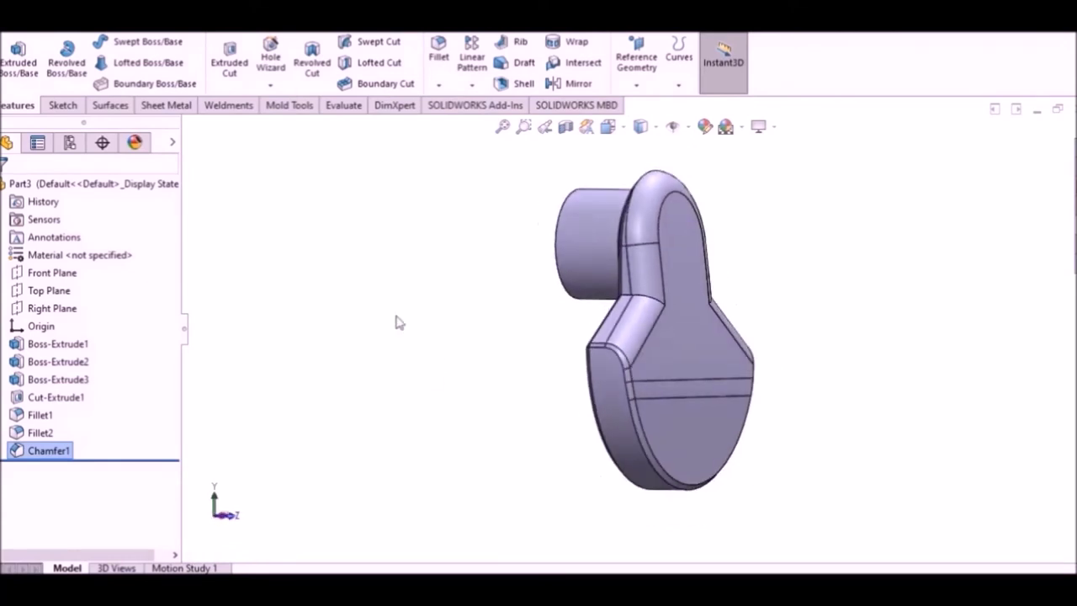
{"action": "left_click", "coordinate": [75, 310]}
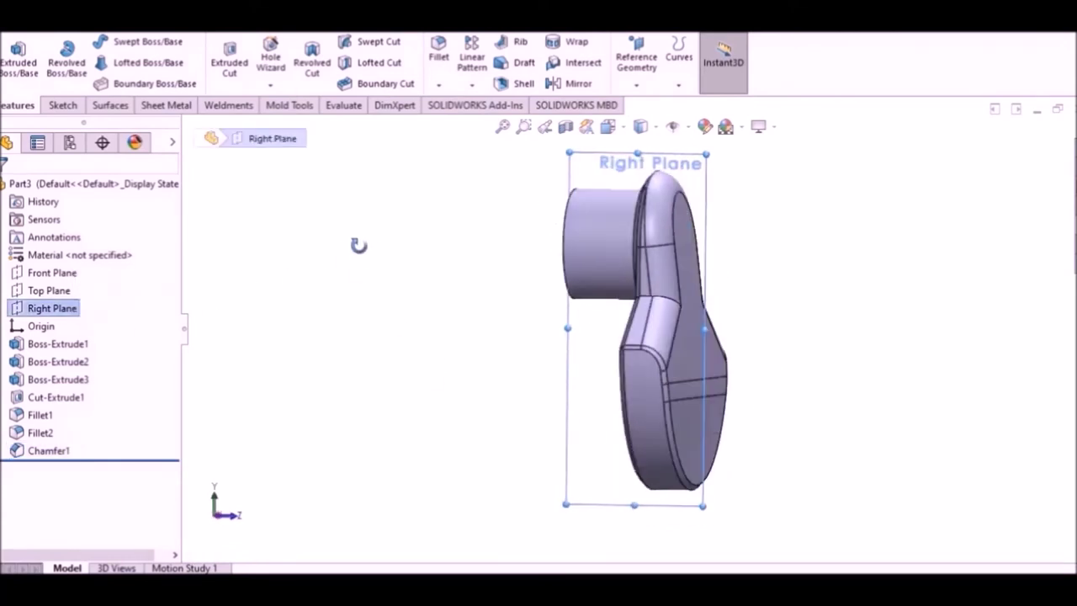
Create Plane1 parallel to the Front Plane at a 60 mm offset.
{"action": "left_click", "coordinate": [58, 273]}
{"action": "left_click", "coordinate": [636, 85]}
{"action": "left_click", "coordinate": [647, 104]}
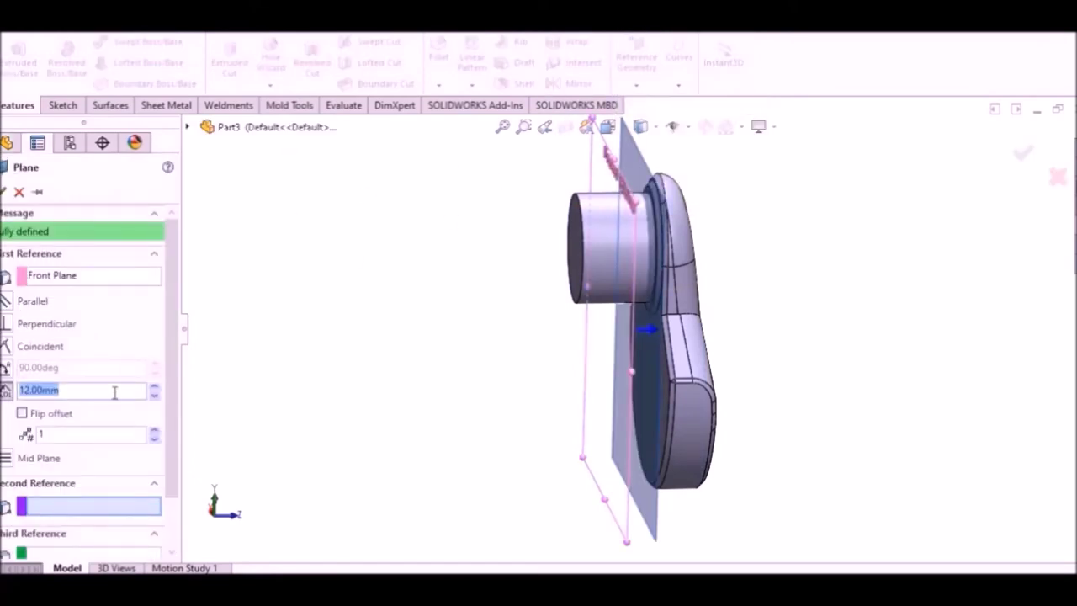
{"action": "type", "text": "60"}
{"action": "key", "text": "Return"}
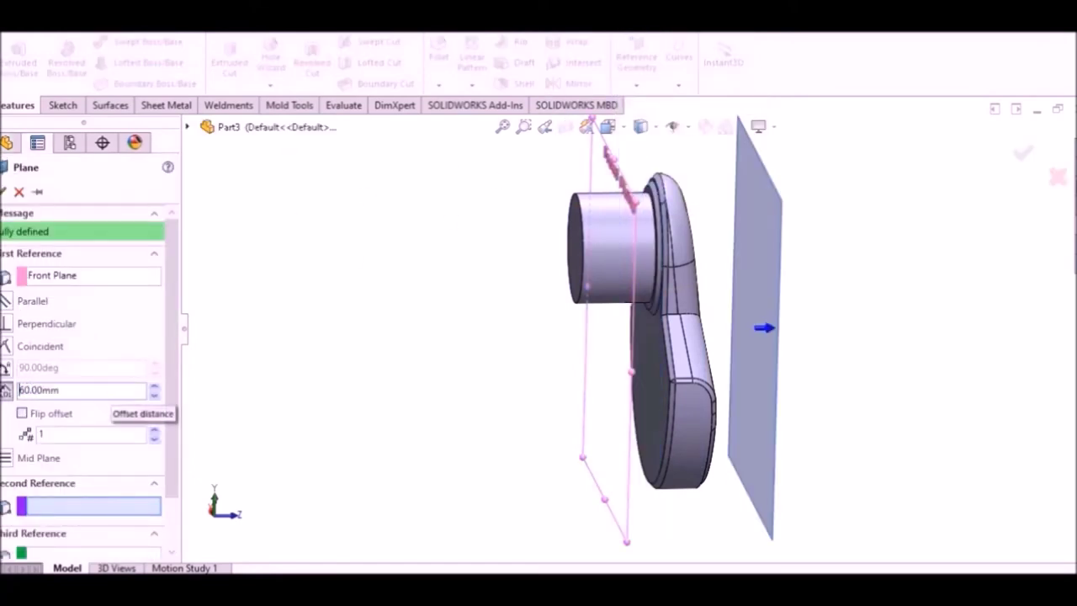
{"action": "left_click", "coordinate": [4, 192]}
{"action": "mouse_move", "coordinate": [516, 300]}
{"action": "middle_mouse_down"}
{"action": "mouse_move", "coordinate": [488, 244]}
{"action": "mouse_move", "coordinate": [750, 228]}
{"action": "middle_mouse_up"}
{"action": "right_click", "coordinate": [788, 189]}
Sketch on Plane1 a vertical centerline down from the origin, dimensioned 40 mm.
{"action": "left_click", "coordinate": [824, 159]}
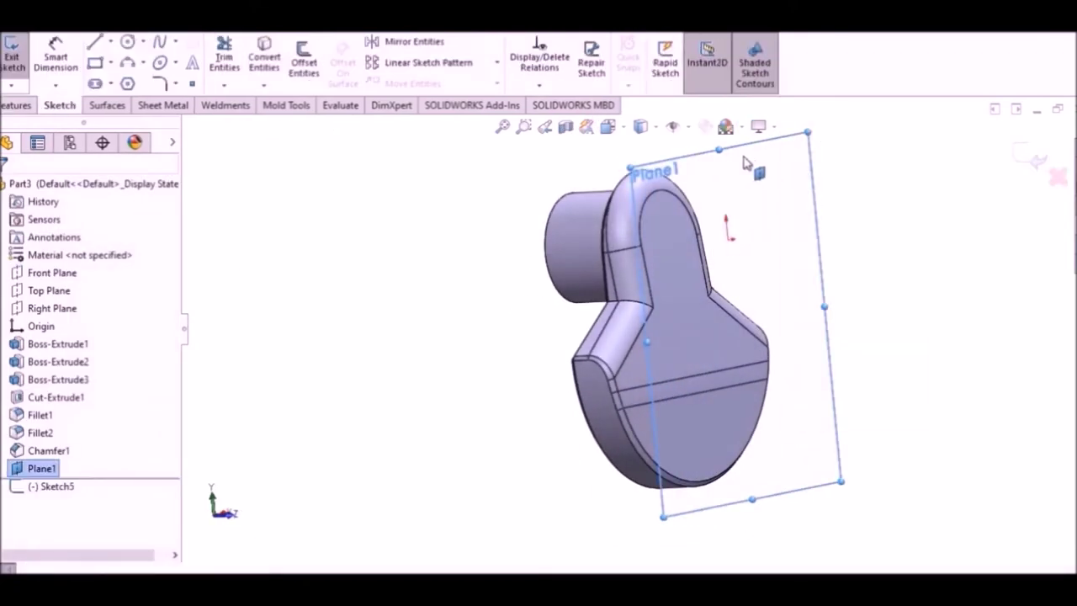
{"action": "left_click", "coordinate": [607, 126]}
{"action": "left_click", "coordinate": [691, 149]}
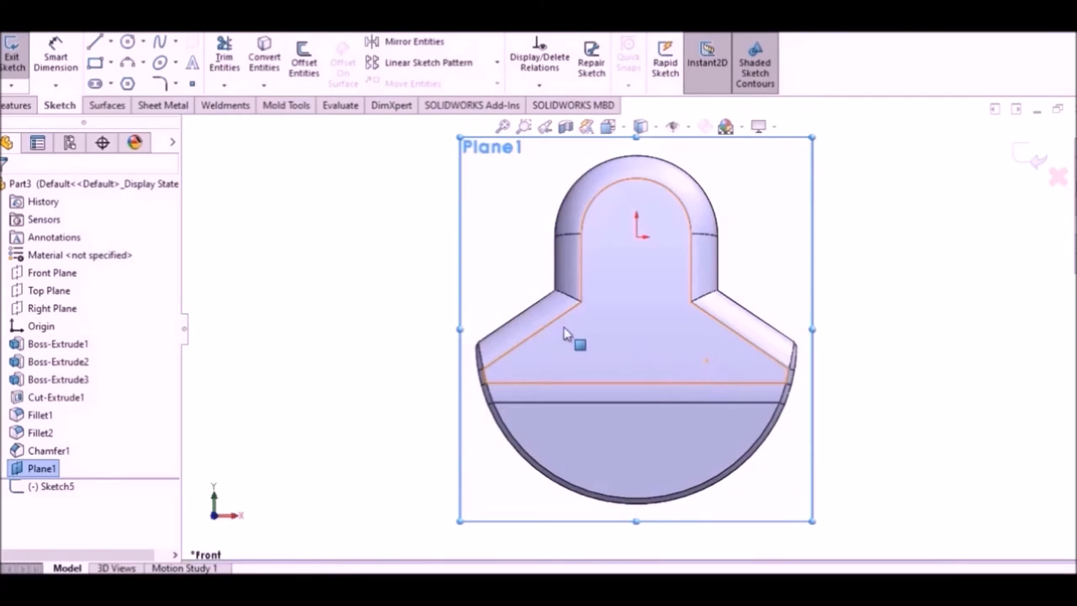
{"action": "left_click", "coordinate": [112, 42]}
{"action": "left_click", "coordinate": [127, 79]}
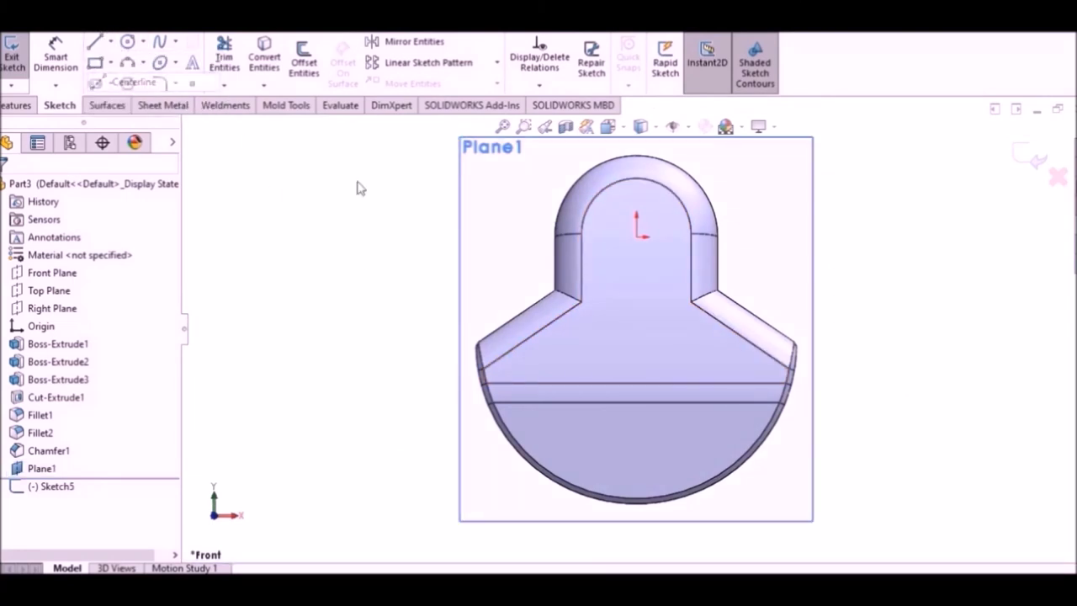
{"action": "left_click", "coordinate": [637, 238]}
{"action": "left_click", "coordinate": [638, 426]}
{"action": "right_click", "coordinate": [496, 252]}
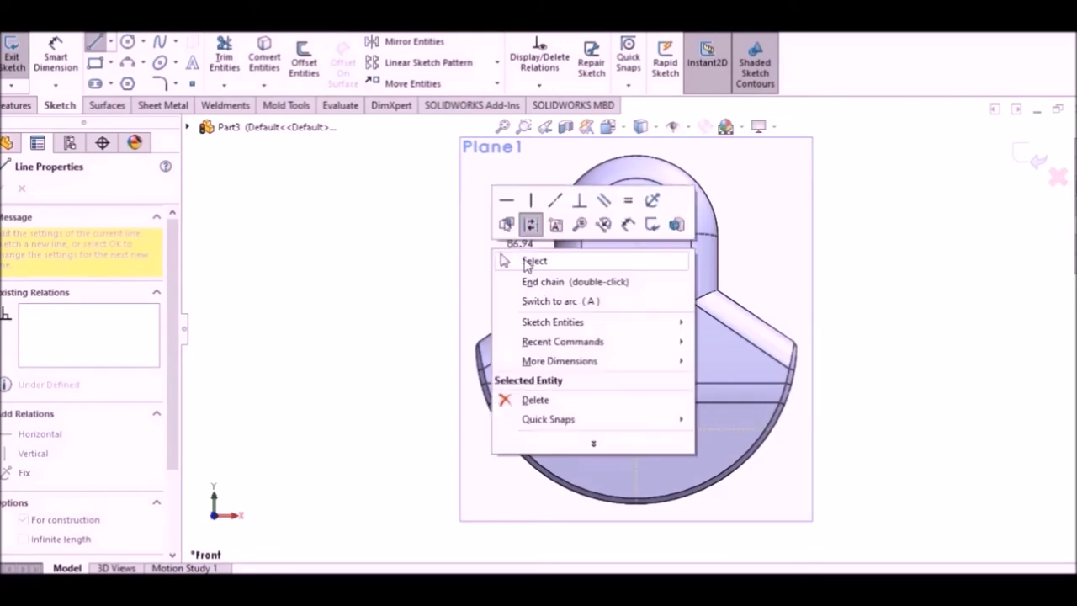
{"action": "left_click", "coordinate": [535, 261]}
{"action": "left_click", "coordinate": [56, 58]}
{"action": "left_click", "coordinate": [638, 286]}
{"action": "left_click", "coordinate": [768, 295]}
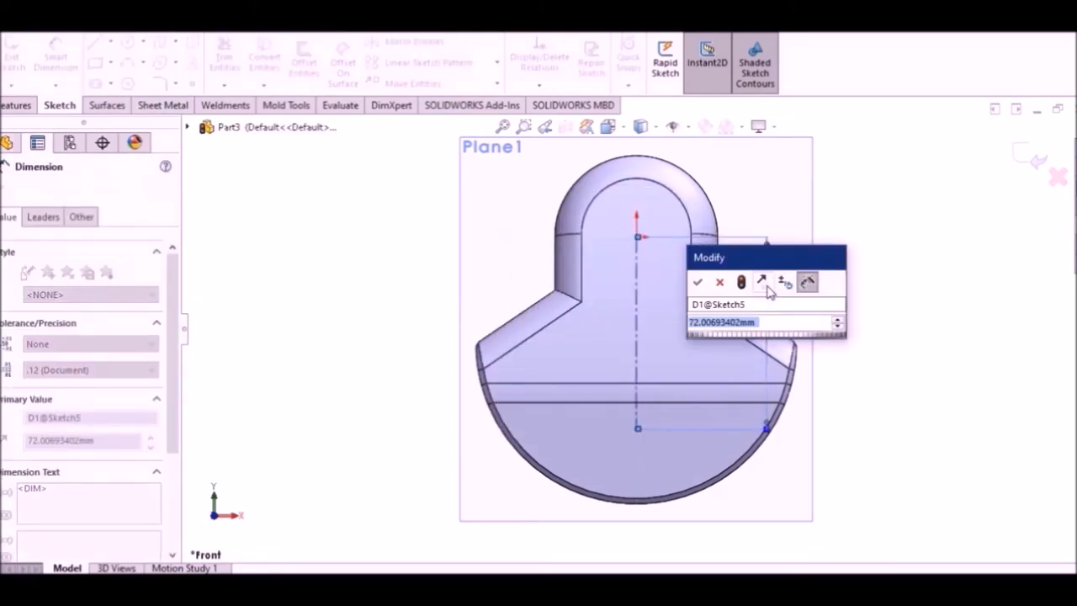
{"action": "type", "text": "40"}
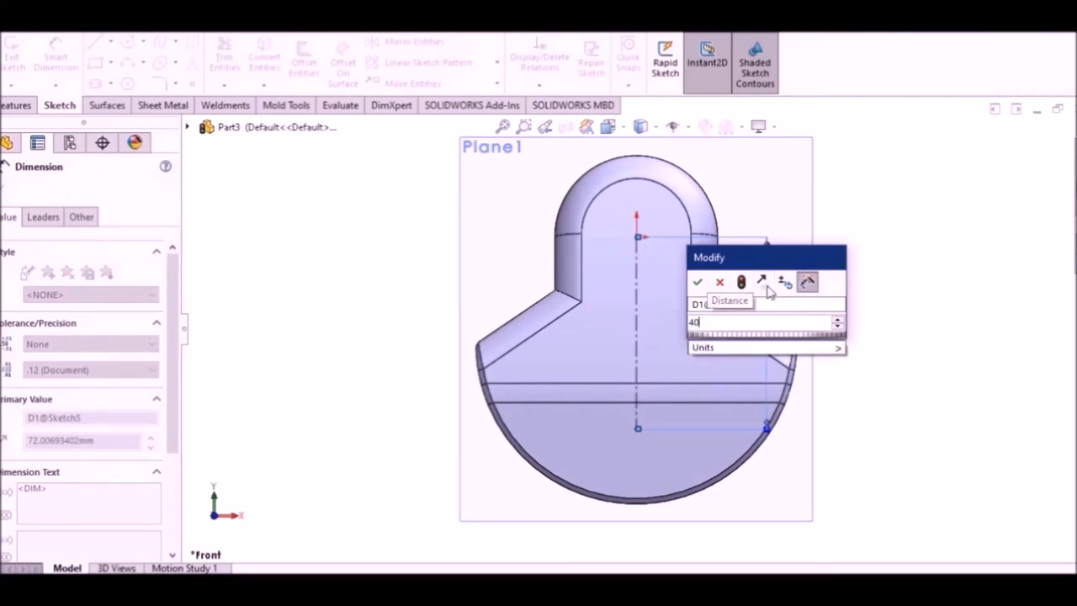
{"action": "key", "text": "Return"}
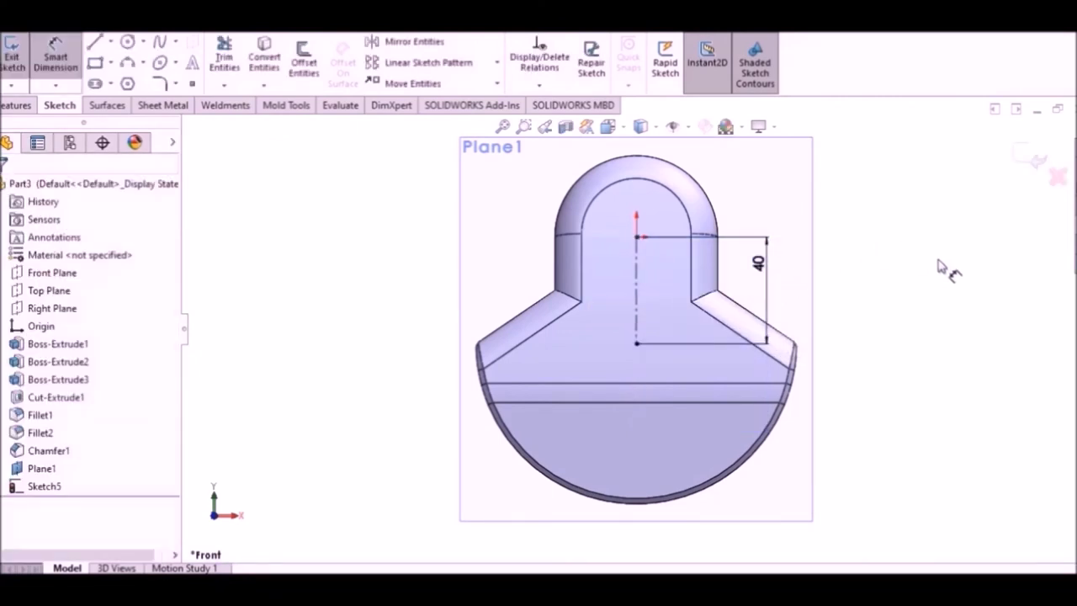
Draw a circle at the centerline's lower end and dimension it Ø45.
{"action": "left_click", "coordinate": [127, 43]}
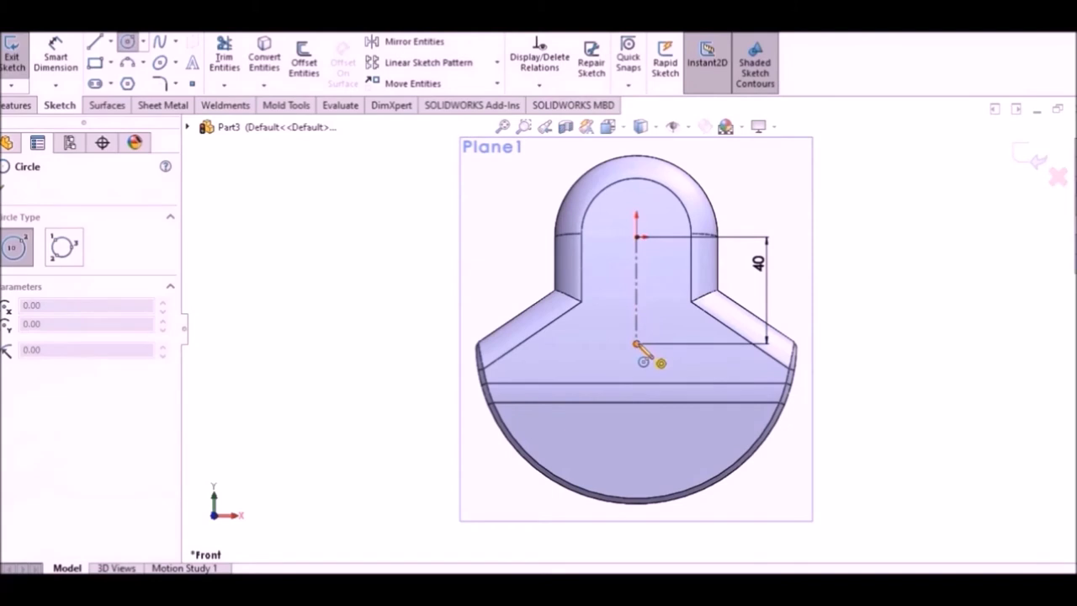
{"action": "left_click", "coordinate": [637, 345]}
{"action": "left_click", "coordinate": [600, 391]}
{"action": "right_click", "coordinate": [493, 269]}
{"action": "left_click", "coordinate": [521, 272]}
{"action": "left_click", "coordinate": [55, 55]}
{"action": "left_click", "coordinate": [579, 345]}
{"action": "left_click", "coordinate": [569, 360]}
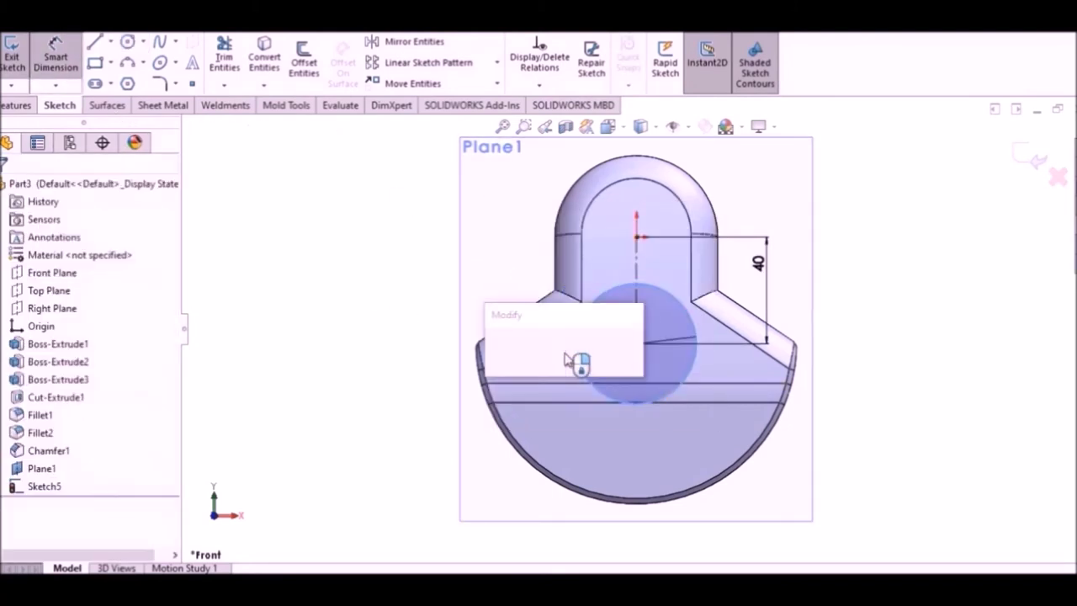
{"action": "type", "text": "45"}
{"action": "key", "text": "Return"}
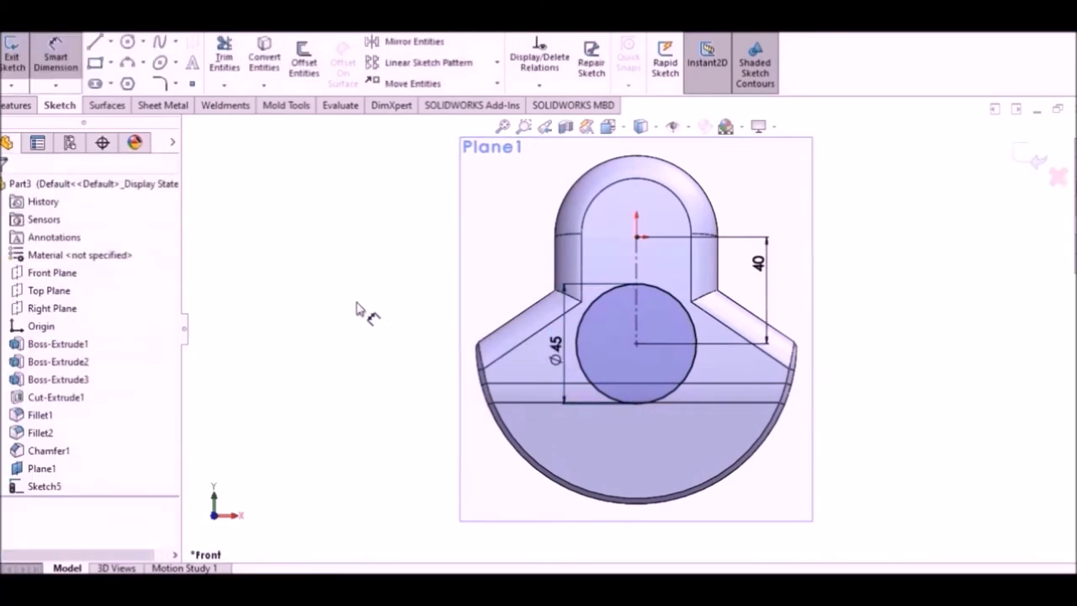
{"action": "right_click", "coordinate": [363, 296]}
{"action": "left_click", "coordinate": [404, 347]}
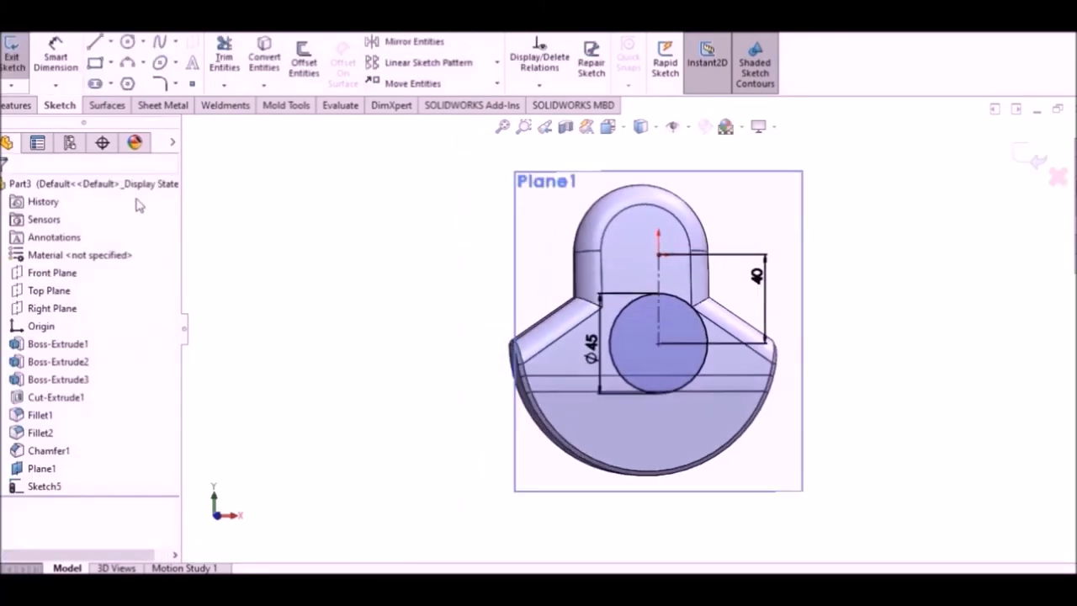
{"action": "left_click", "coordinate": [17, 105]}
Extrude the Ø45 circle Up To Surface at the crank web's face, then hide Plane1.
{"action": "left_click", "coordinate": [20, 56]}
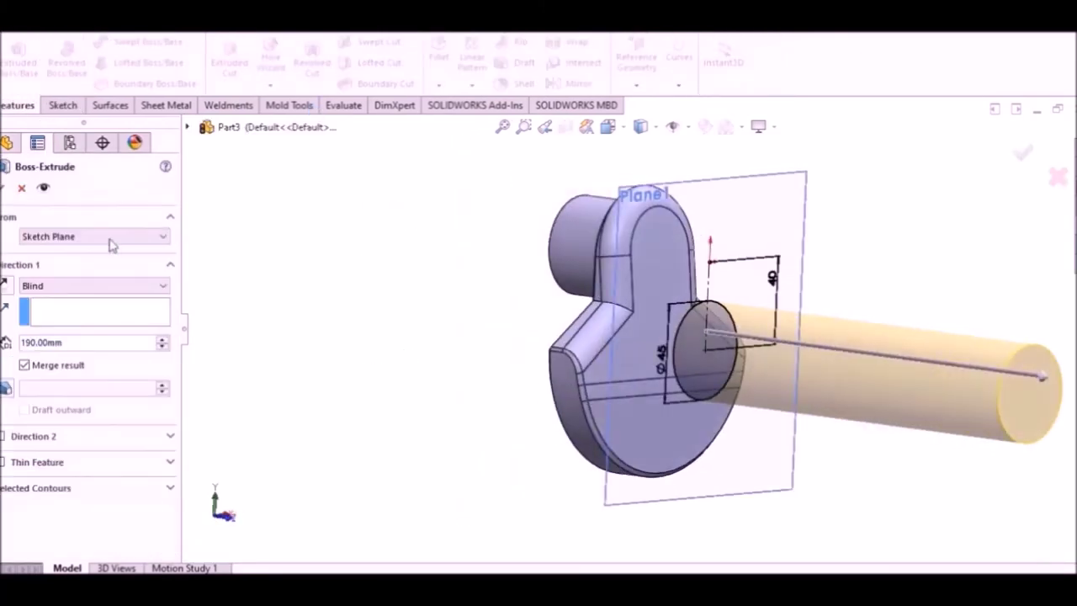
{"action": "left_click", "coordinate": [71, 289]}
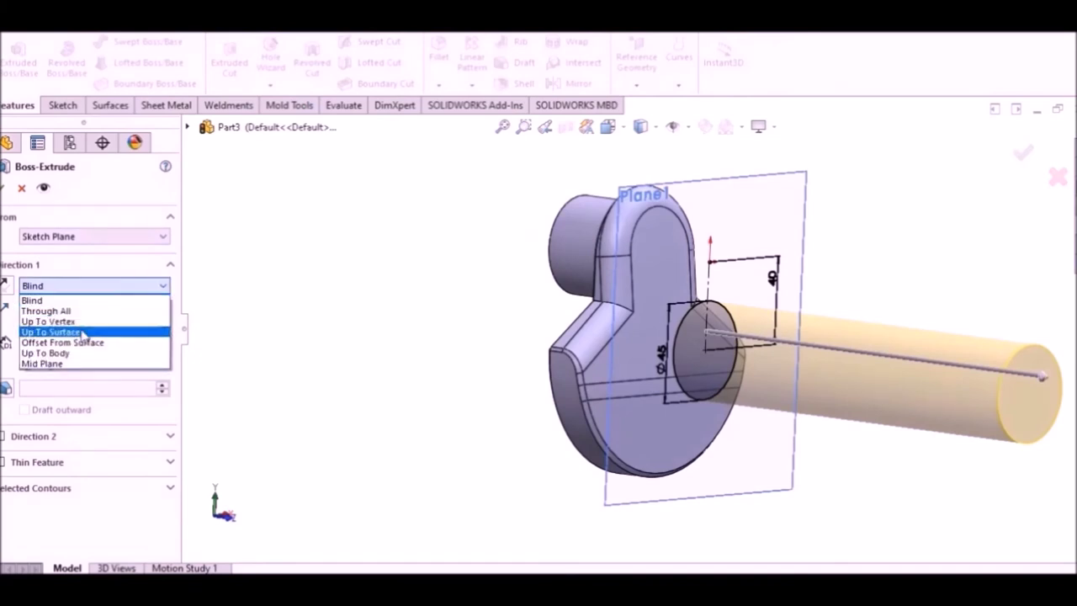
{"action": "left_click", "coordinate": [72, 333]}
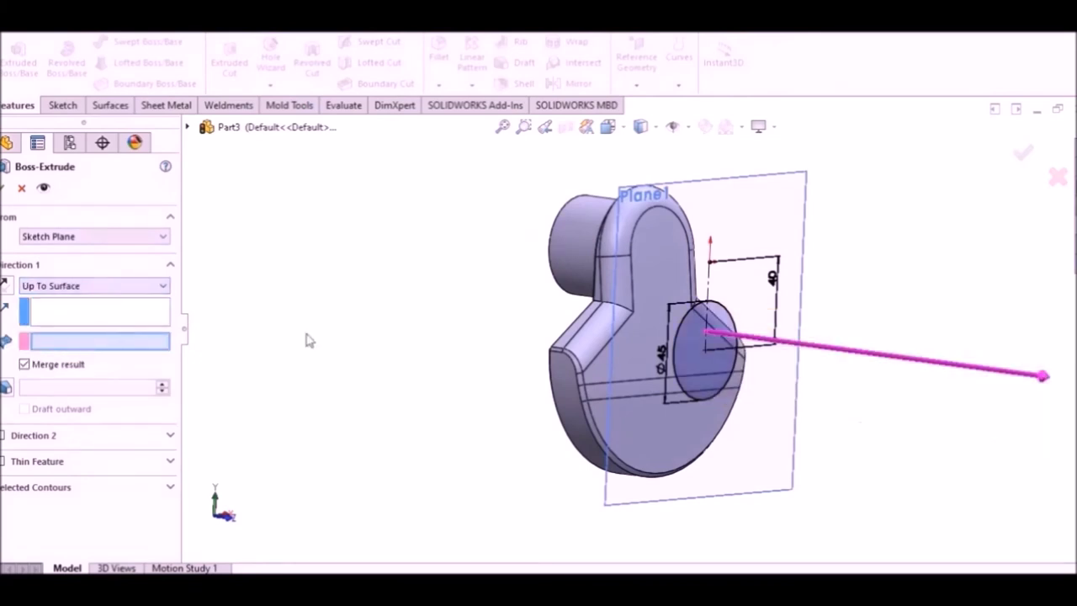
{"action": "left_click", "coordinate": [648, 288]}
{"action": "mouse_move", "coordinate": [548, 282]}
{"action": "middle_mouse_down"}
{"action": "mouse_move", "coordinate": [421, 233]}
{"action": "mouse_move", "coordinate": [434, 231]}
{"action": "middle_mouse_up"}
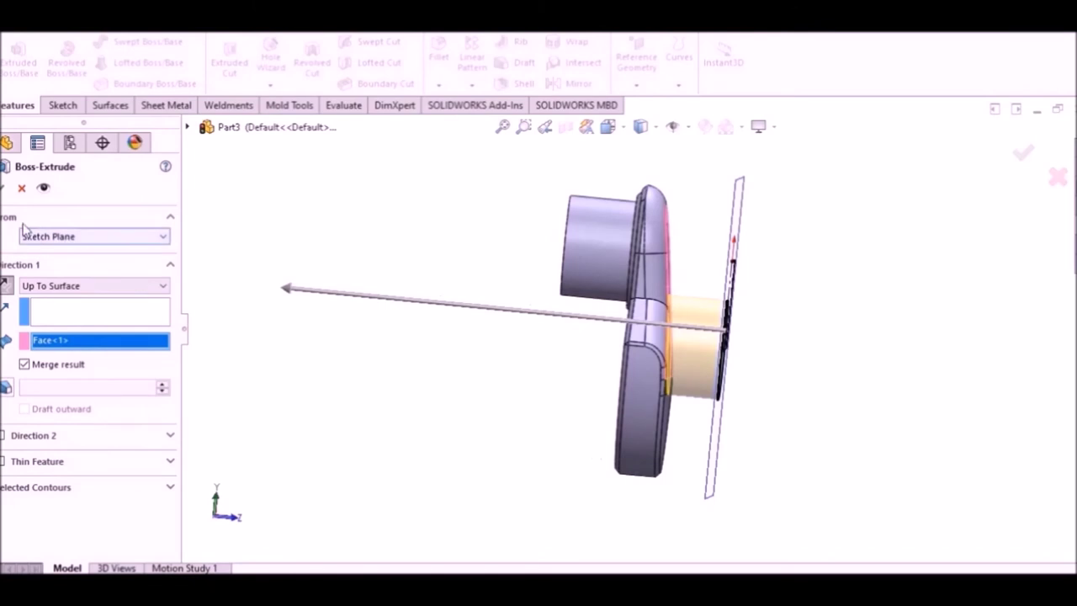
{"action": "left_click", "coordinate": [3, 188]}
{"action": "middle_click_drag", "start_coordinate": [439, 350], "coordinate": [415, 329]}
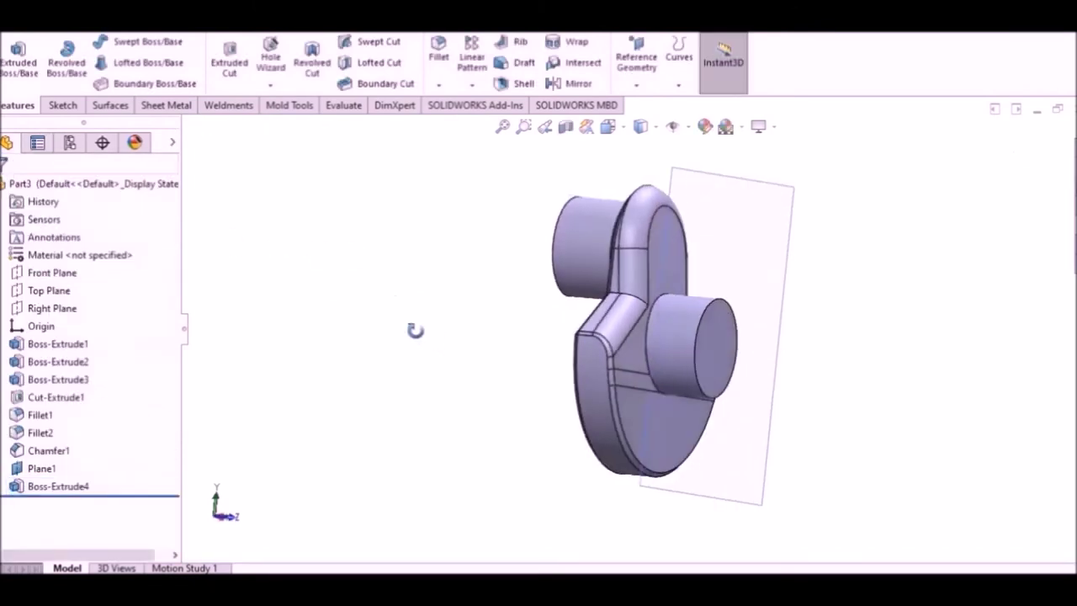
{"action": "right_click", "coordinate": [775, 212]}
{"action": "left_click", "coordinate": [837, 187]}
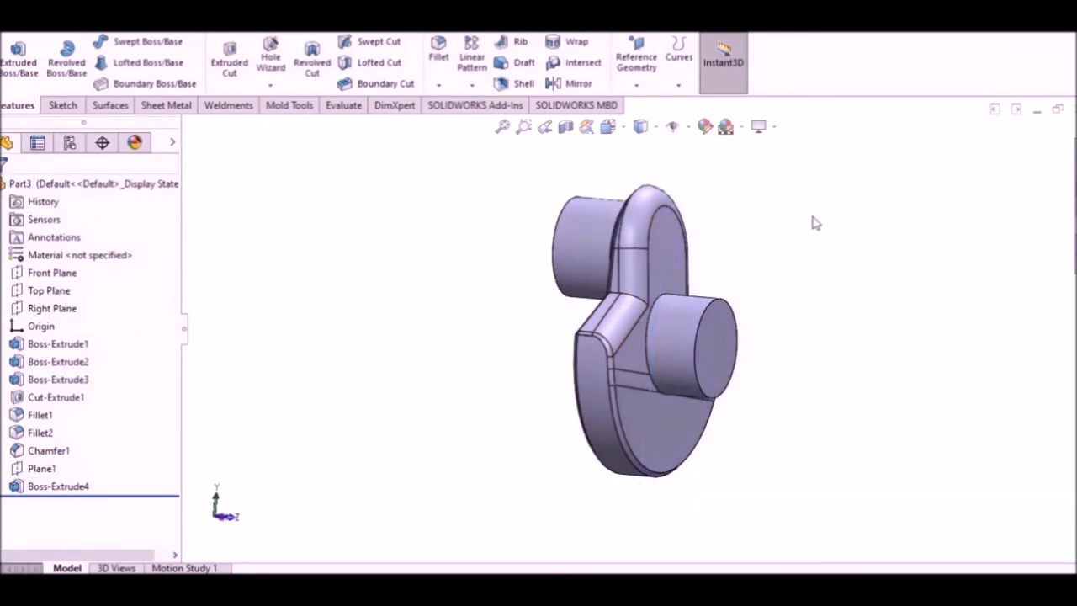
Start a sketch on the Ø45 crankpin's end face, viewed normal to it.
{"action": "right_click", "coordinate": [722, 339]}
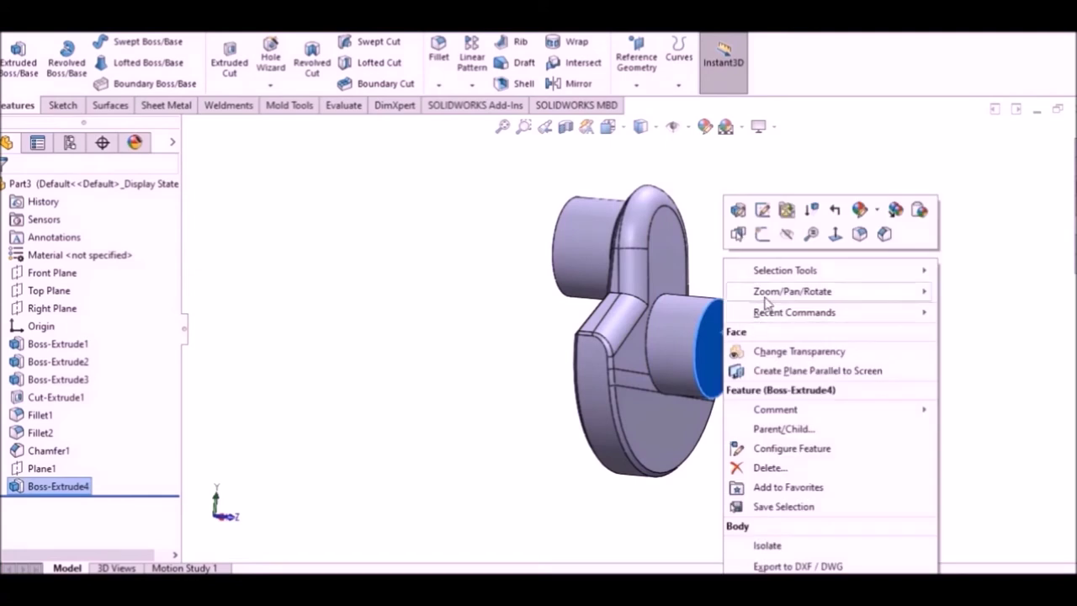
{"action": "left_click", "coordinate": [762, 235]}
{"action": "left_click", "coordinate": [607, 128]}
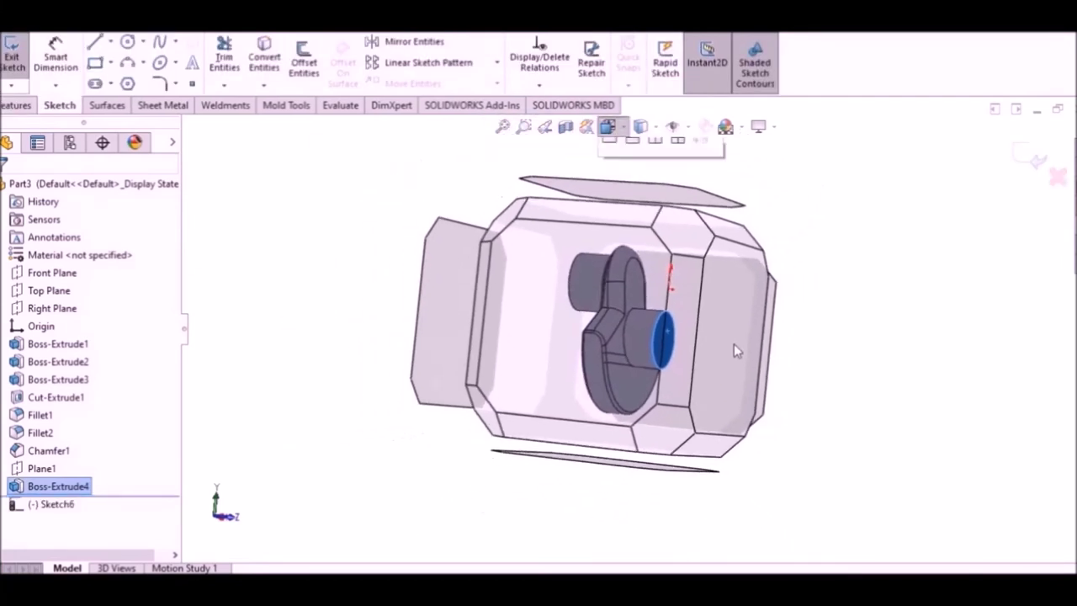
{"action": "left_click", "coordinate": [640, 328]}
{"action": "left_click", "coordinate": [328, 267]}
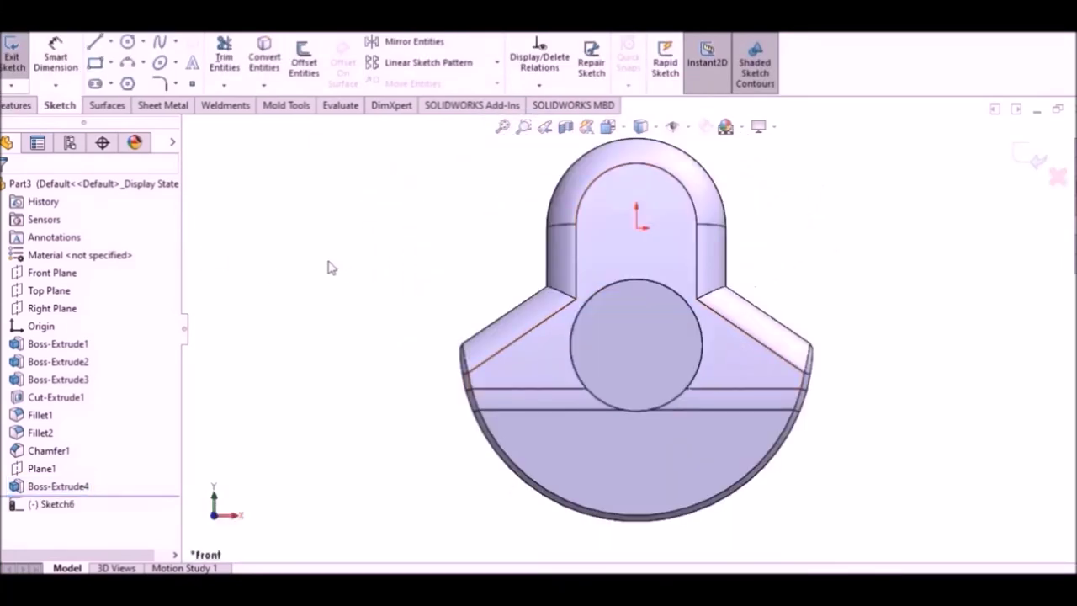
Draw a circle concentric with the crankpin and dimension it Ø30.
{"action": "left_click", "coordinate": [131, 44]}
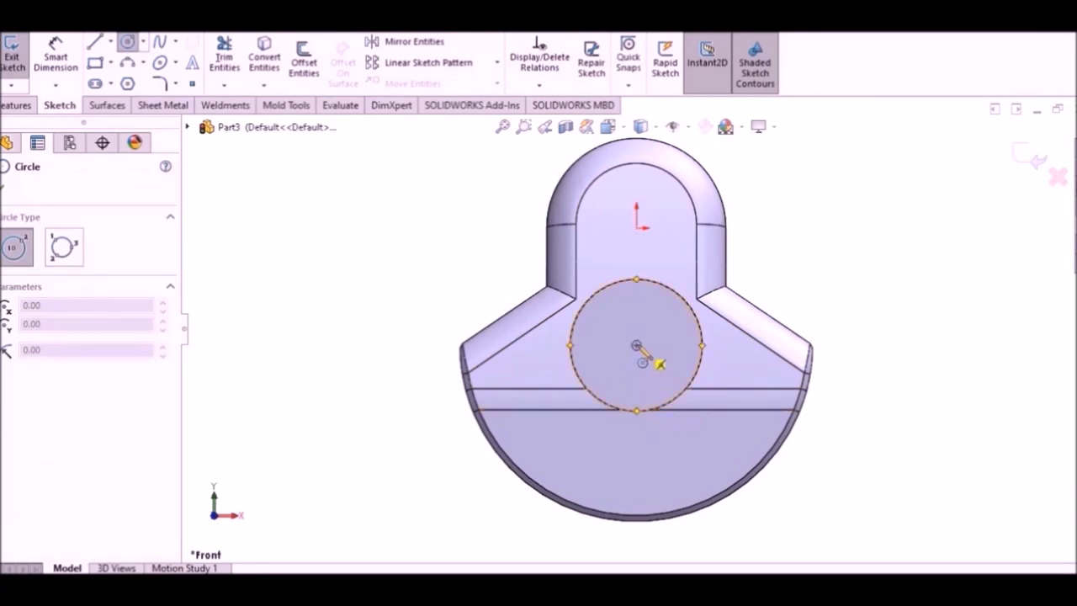
{"action": "left_click", "coordinate": [637, 346]}
{"action": "left_click", "coordinate": [657, 385]}
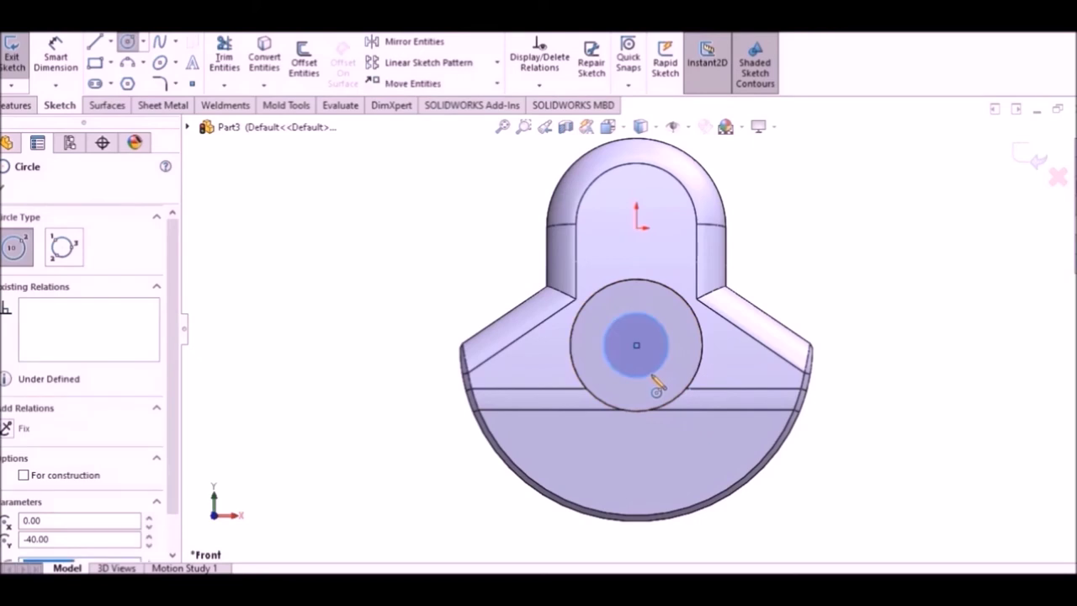
{"action": "right_click", "coordinate": [898, 252]}
{"action": "left_click", "coordinate": [902, 260]}
{"action": "left_click", "coordinate": [55, 55]}
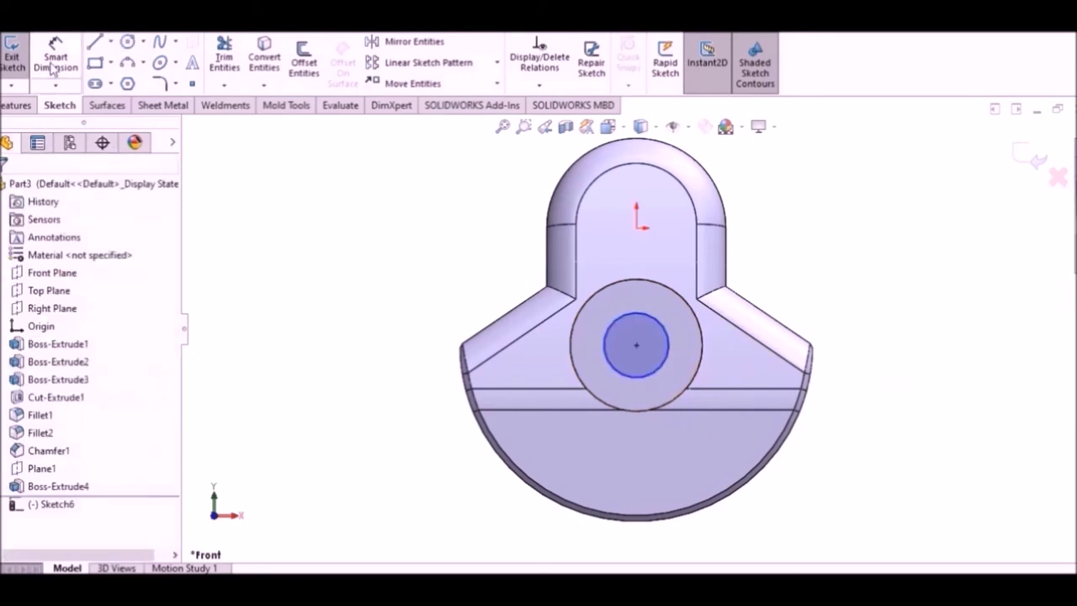
{"action": "left_click", "coordinate": [608, 367]}
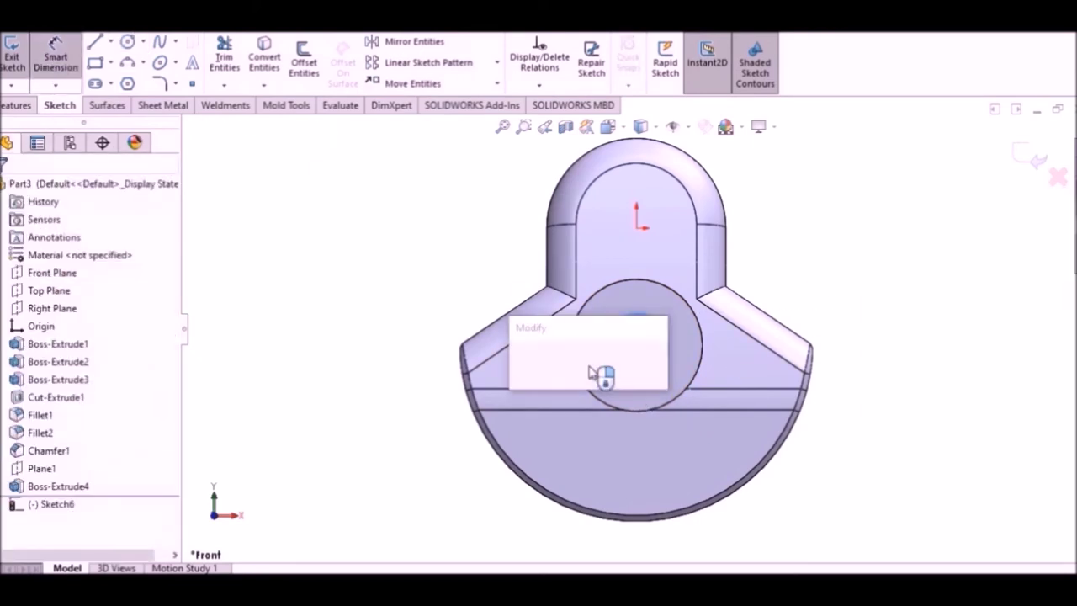
{"action": "left_click", "coordinate": [601, 371]}
{"action": "type", "text": "3"}
{"action": "key", "text": "Return"}
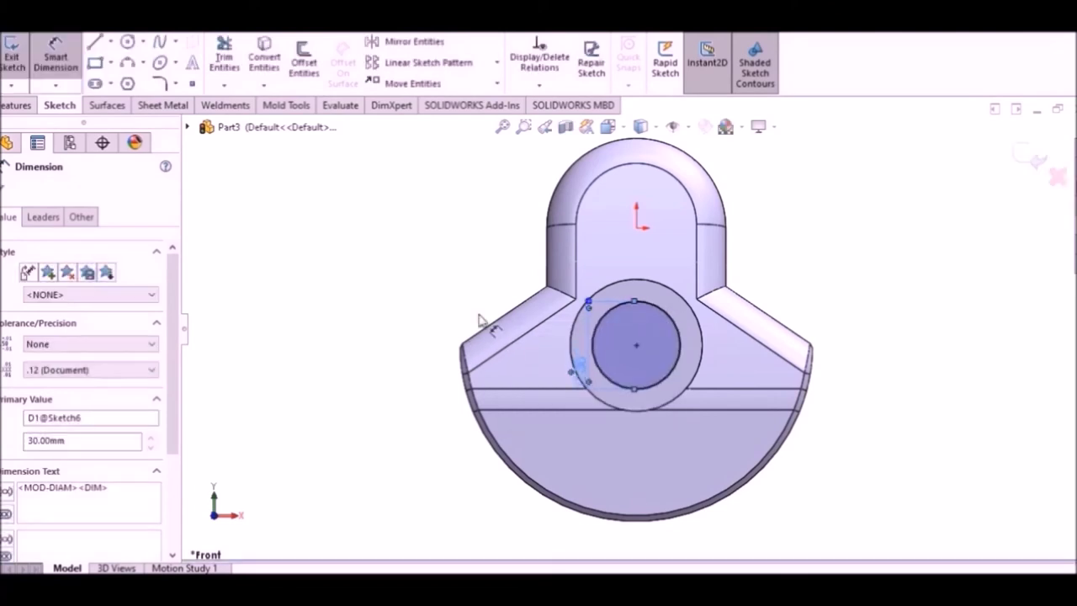
{"action": "key", "text": "Escape"}
{"action": "right_click", "coordinate": [355, 249]}
{"action": "left_click", "coordinate": [393, 296]}
Extrude the Ø30 circle 15 mm blind to form the shaft step.
{"action": "key", "text": "ctrl+7"}
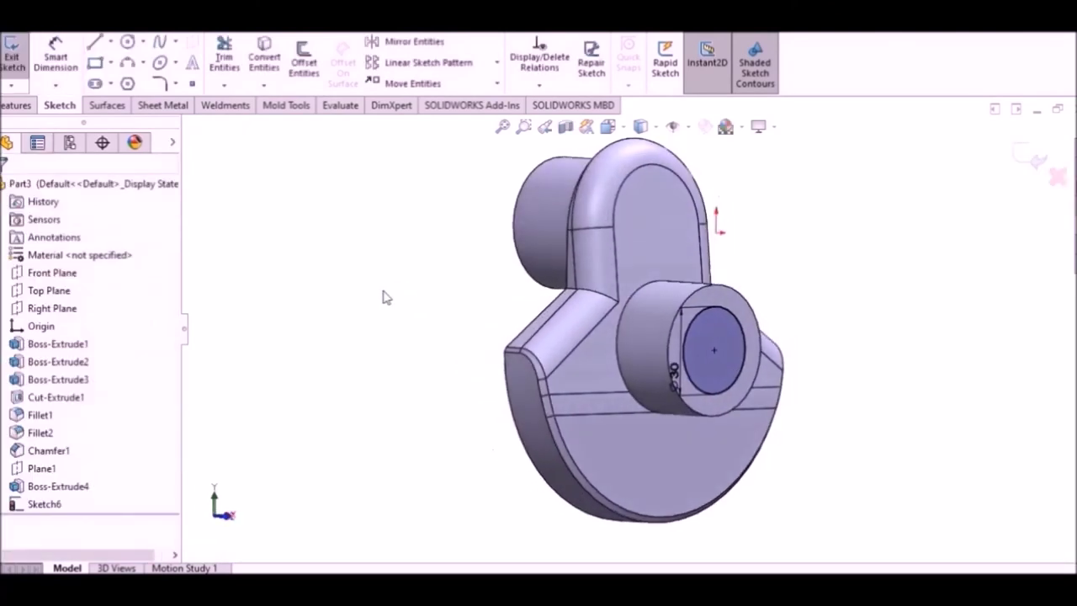
{"action": "left_click", "coordinate": [17, 105]}
{"action": "left_click", "coordinate": [17, 55]}
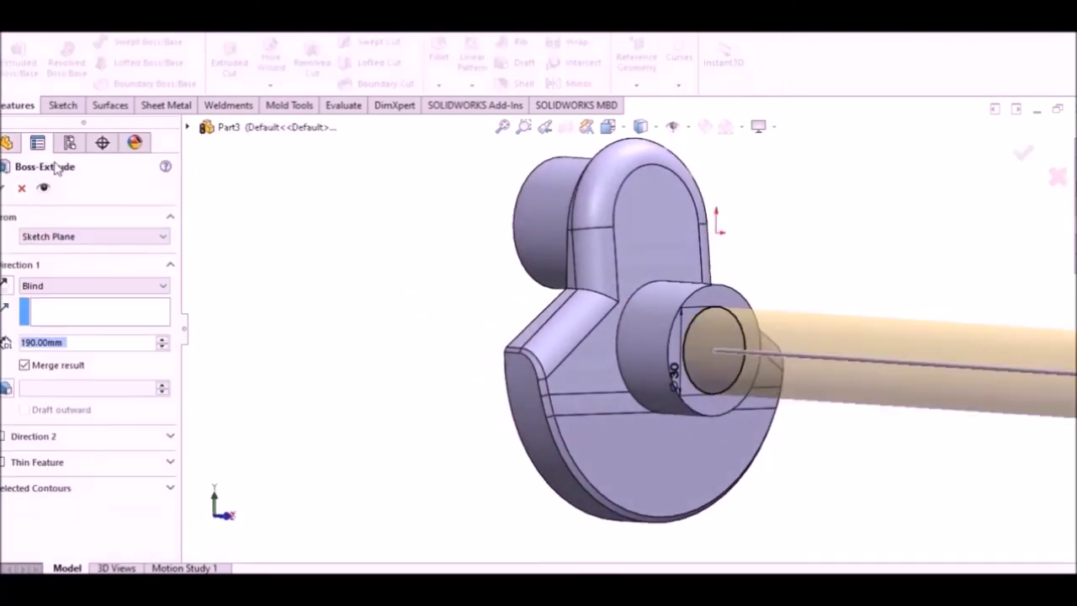
{"action": "type", "text": "1"}
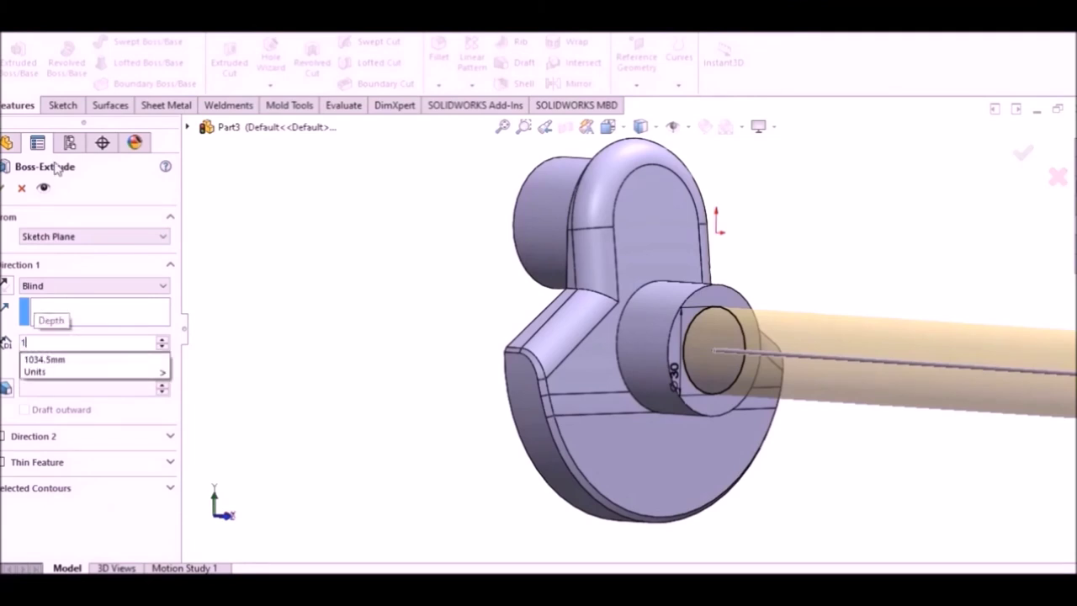
{"action": "type", "text": "5"}
{"action": "key", "text": "Return"}
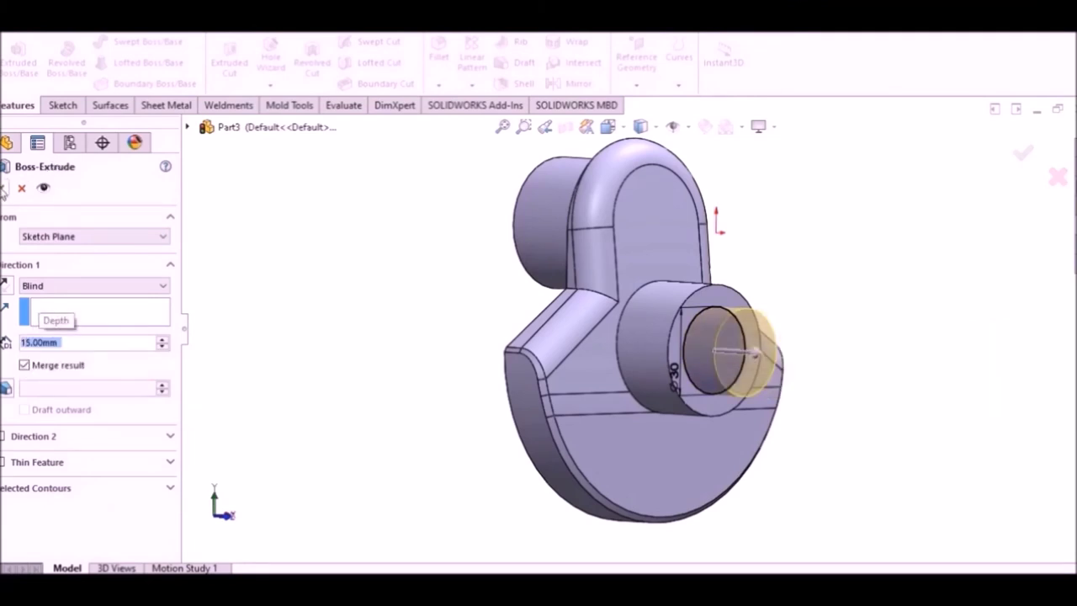
{"action": "left_click", "coordinate": [4, 188]}
{"action": "right_click", "coordinate": [762, 352]}
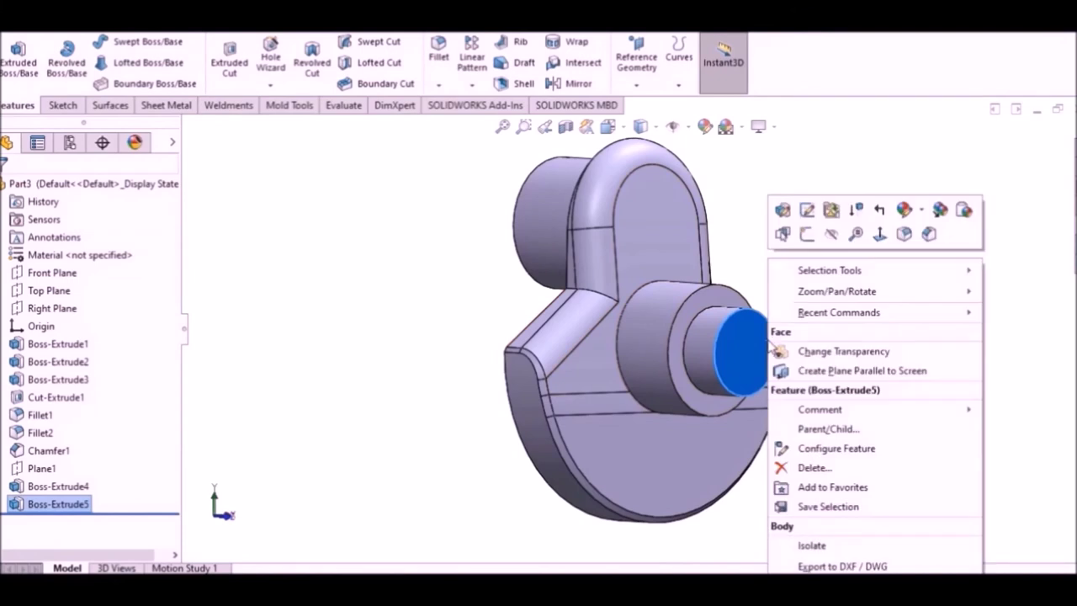
Sketch a concentric Ø22 circle on the shaft step's end face.
{"action": "left_click", "coordinate": [805, 236]}
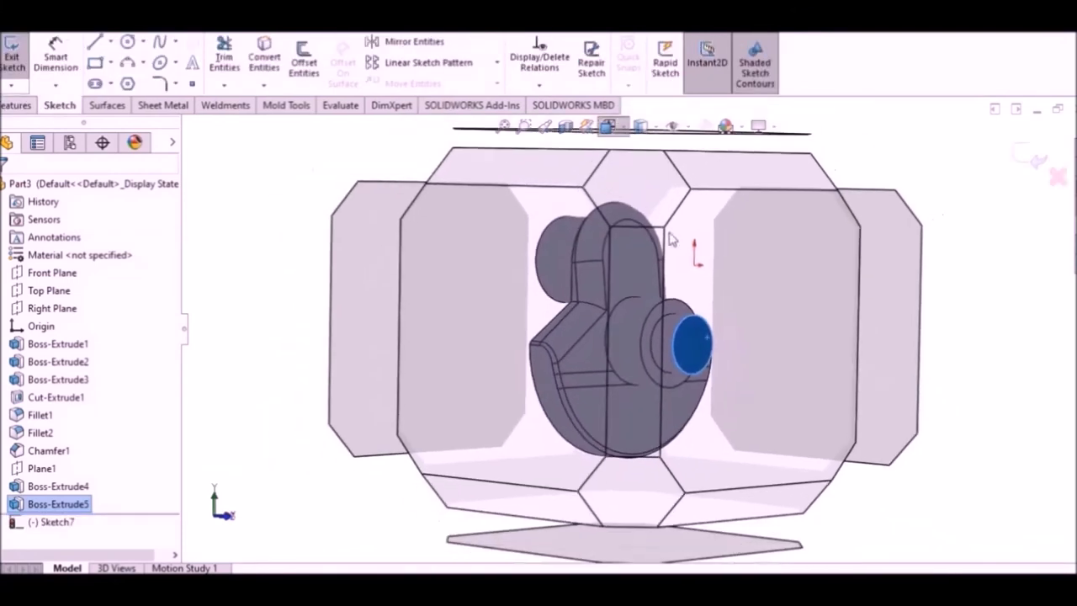
{"action": "left_click", "coordinate": [126, 42]}
{"action": "left_click", "coordinate": [636, 345]}
{"action": "left_click", "coordinate": [641, 386]}
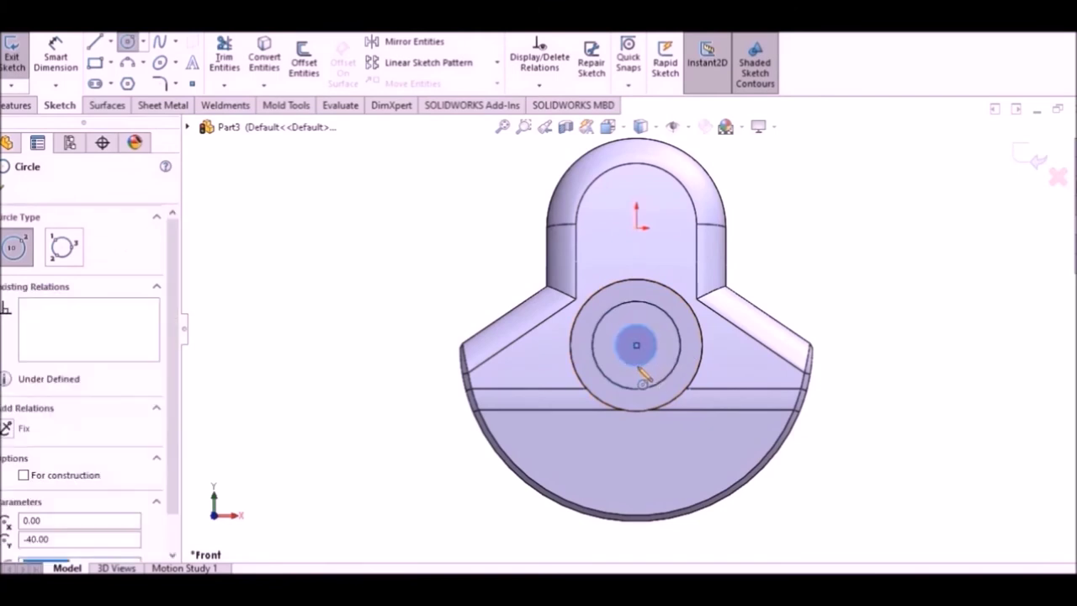
{"action": "right_click", "coordinate": [370, 248]}
{"action": "left_click", "coordinate": [391, 249]}
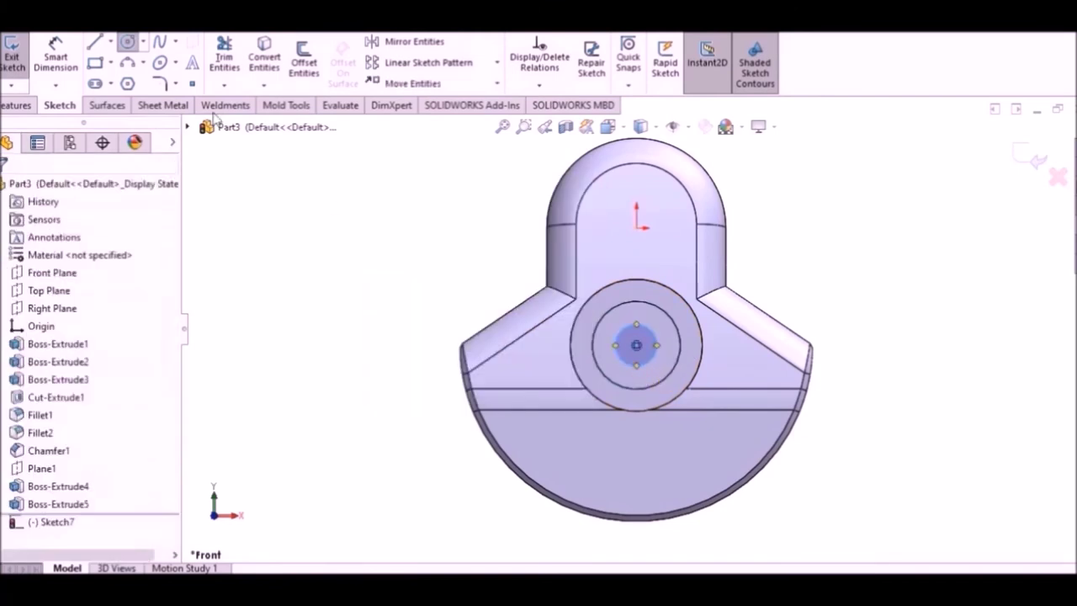
{"action": "left_click", "coordinate": [56, 55]}
{"action": "left_click", "coordinate": [644, 388]}
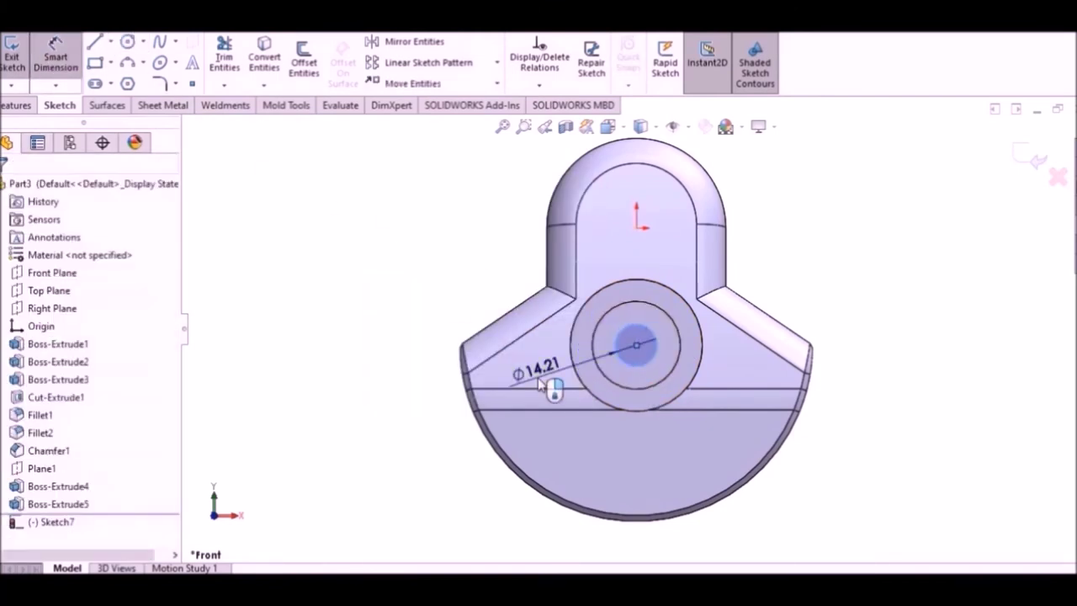
{"action": "left_click", "coordinate": [541, 386]}
{"action": "type", "text": "22"}
{"action": "key", "text": "Return"}
{"action": "right_click", "coordinate": [427, 238]}
{"action": "left_click", "coordinate": [478, 282]}
Extrude the Ø22 circle 50 mm to form the long shaft end.
{"action": "middle_click_drag", "start_coordinate": [379, 284], "coordinate": [436, 291]}
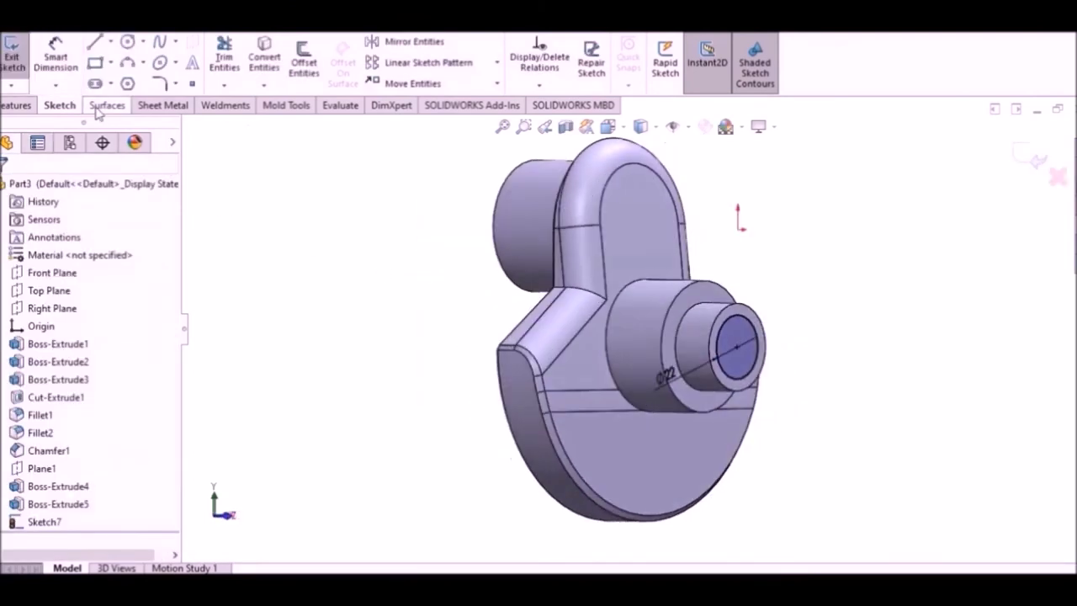
{"action": "left_click", "coordinate": [24, 105]}
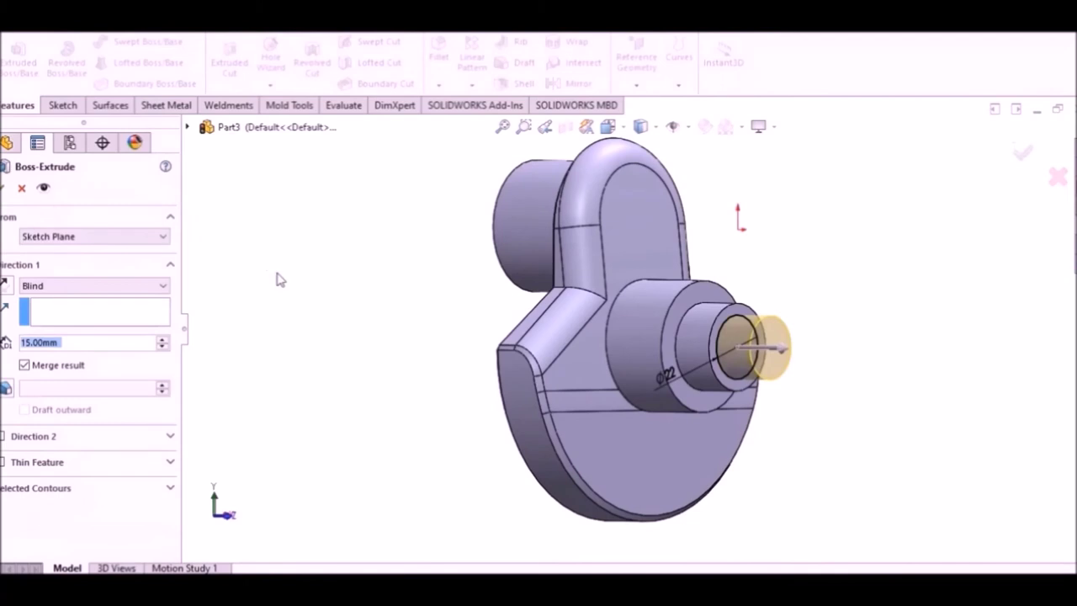
{"action": "type", "text": "50"}
{"action": "key", "text": "Return"}
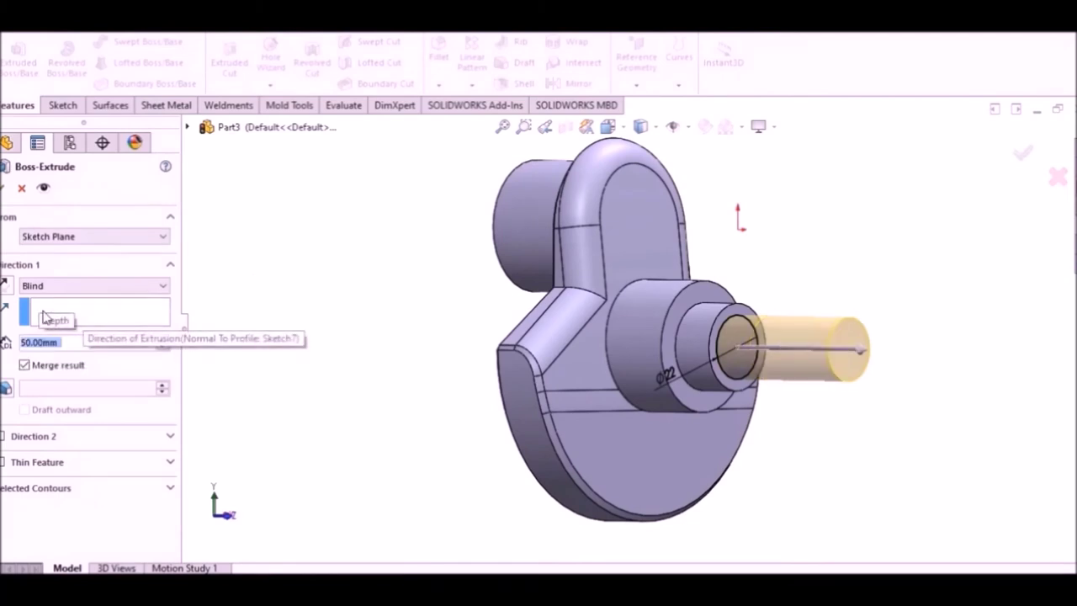
{"action": "key", "text": "Return"}
{"action": "mouse_move", "coordinate": [385, 252]}
{"action": "middle_mouse_down"}
{"action": "mouse_move", "coordinate": [456, 255]}
{"action": "mouse_move", "coordinate": [443, 295]}
{"action": "mouse_move", "coordinate": [450, 280]}
{"action": "mouse_move", "coordinate": [418, 283]}
{"action": "mouse_move", "coordinate": [577, 212]}
{"action": "middle_mouse_up"}
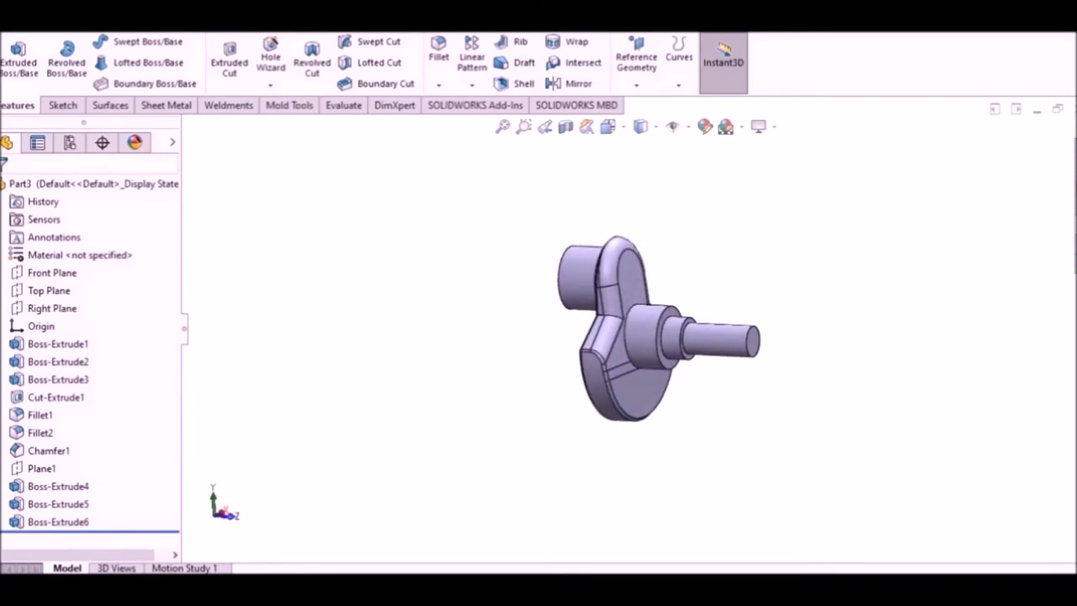
{"action": "middle_click_drag", "start_coordinate": [667, 221], "coordinate": [712, 250]}
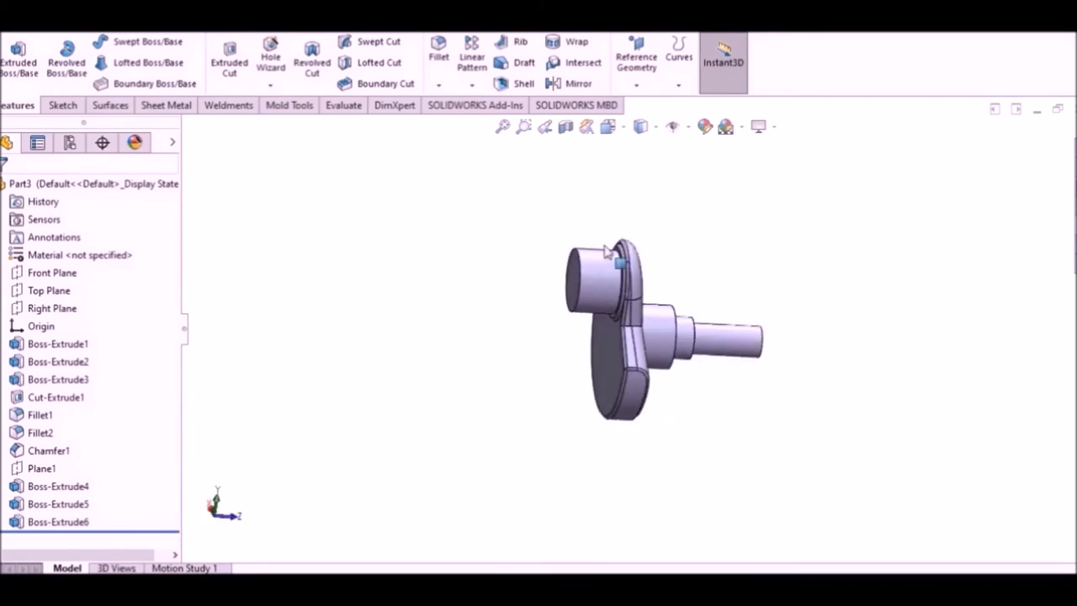
Create Plane2 parallel to the Top Plane and tangent to the Ø22 shaft's cylindrical face.
{"action": "left_click", "coordinate": [63, 298]}
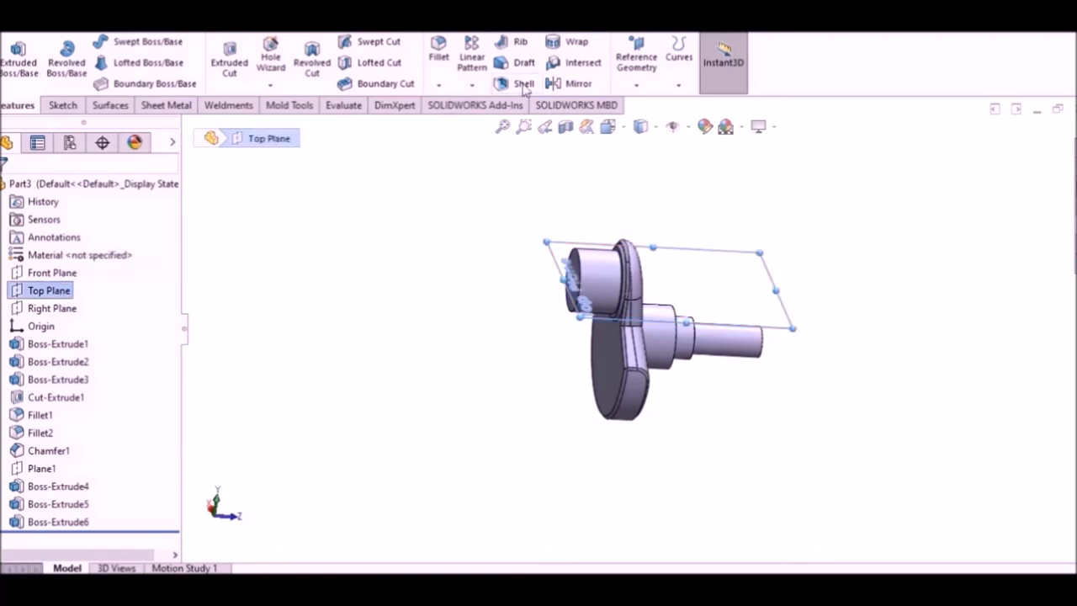
{"action": "left_click", "coordinate": [637, 86]}
{"action": "left_click", "coordinate": [650, 104]}
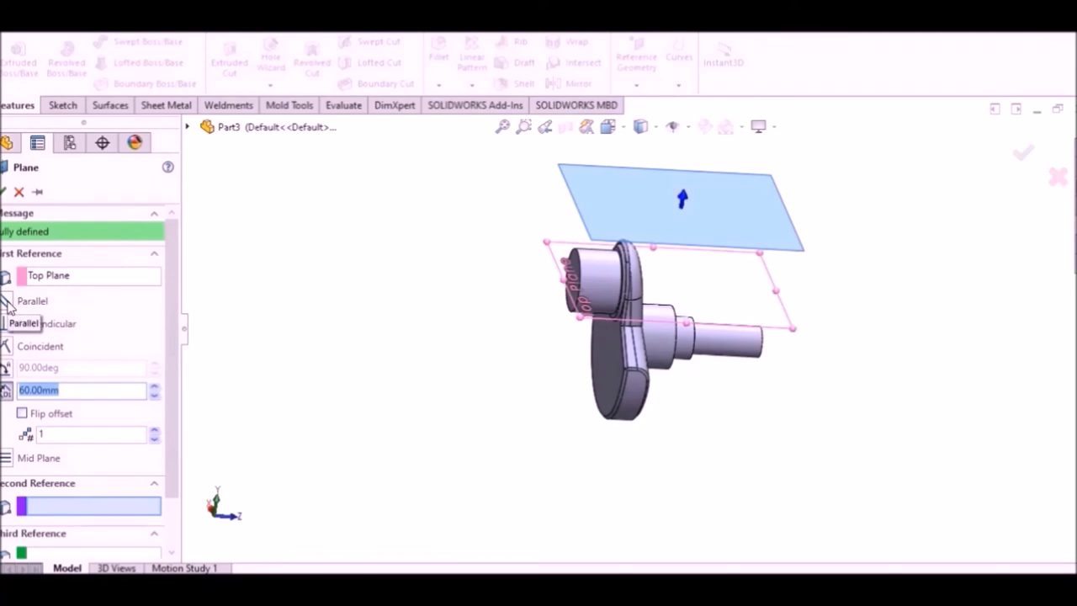
{"action": "left_click", "coordinate": [7, 305]}
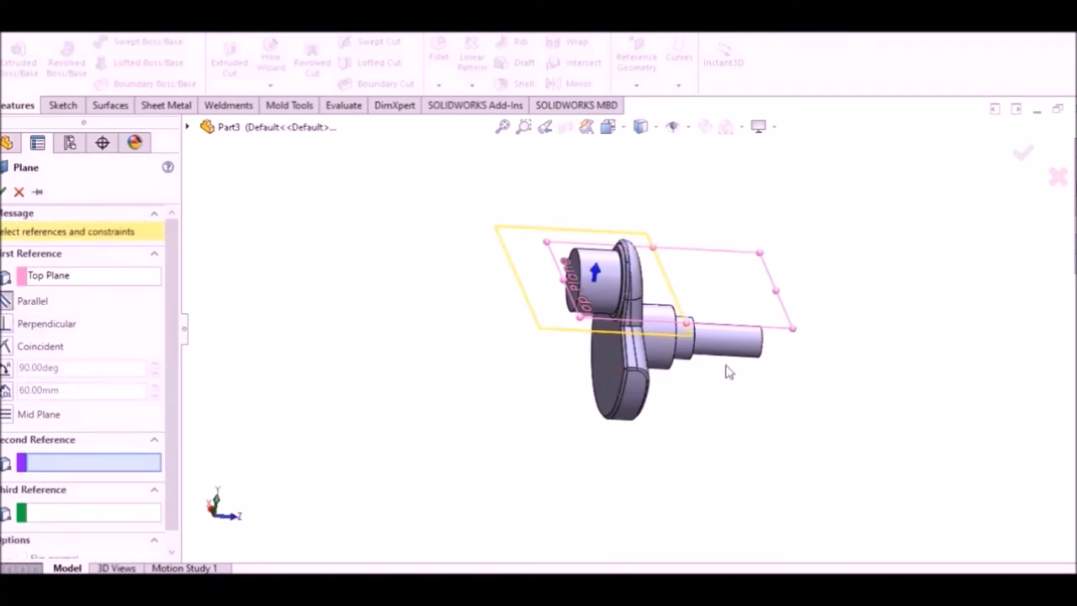
{"action": "left_click", "coordinate": [731, 351]}
{"action": "mouse_move", "coordinate": [730, 352]}
{"action": "middle_mouse_down"}
{"action": "mouse_move", "coordinate": [740, 328]}
{"action": "mouse_move", "coordinate": [697, 360]}
{"action": "middle_mouse_up"}
{"action": "scroll", "coordinate": [740, 325], "scroll_direction": "up", "scroll_amount": 5}
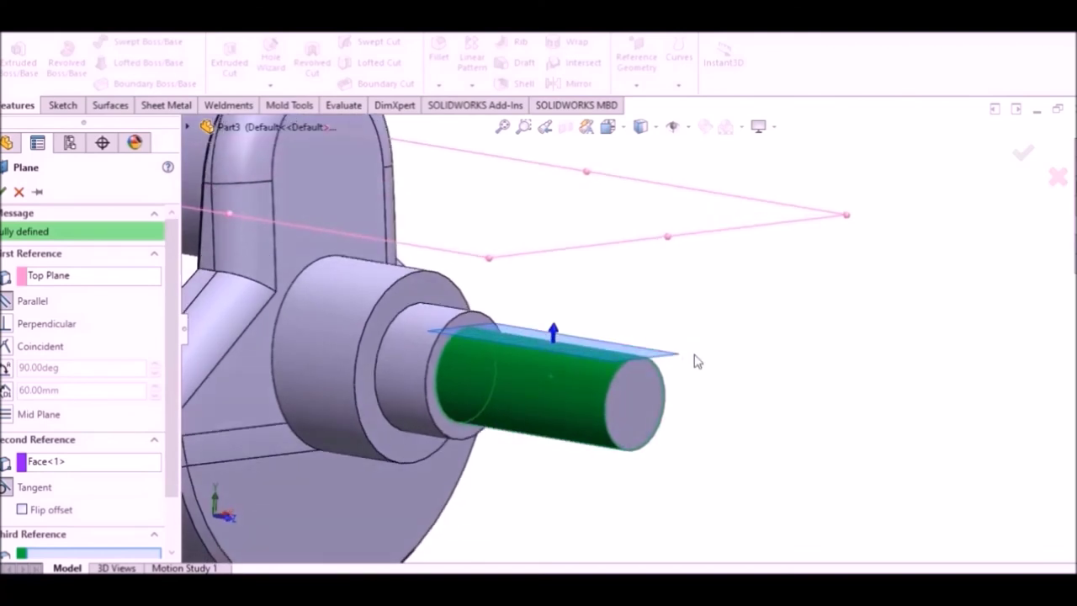
{"action": "left_click", "coordinate": [4, 191]}
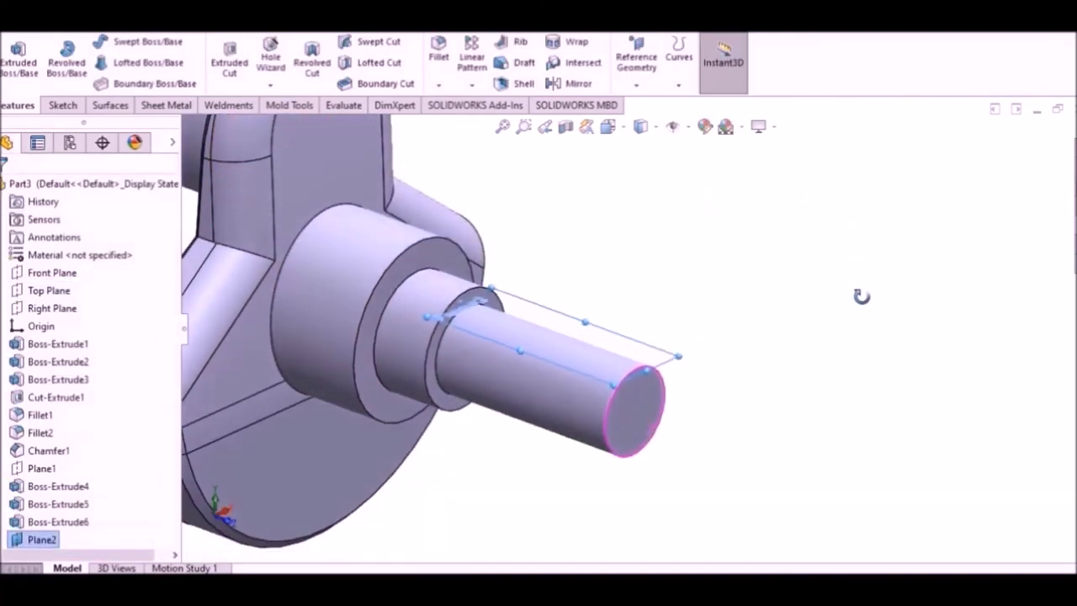
{"action": "middle_click_drag", "start_coordinate": [862, 296], "coordinate": [713, 358]}
{"action": "right_click", "coordinate": [617, 375]}
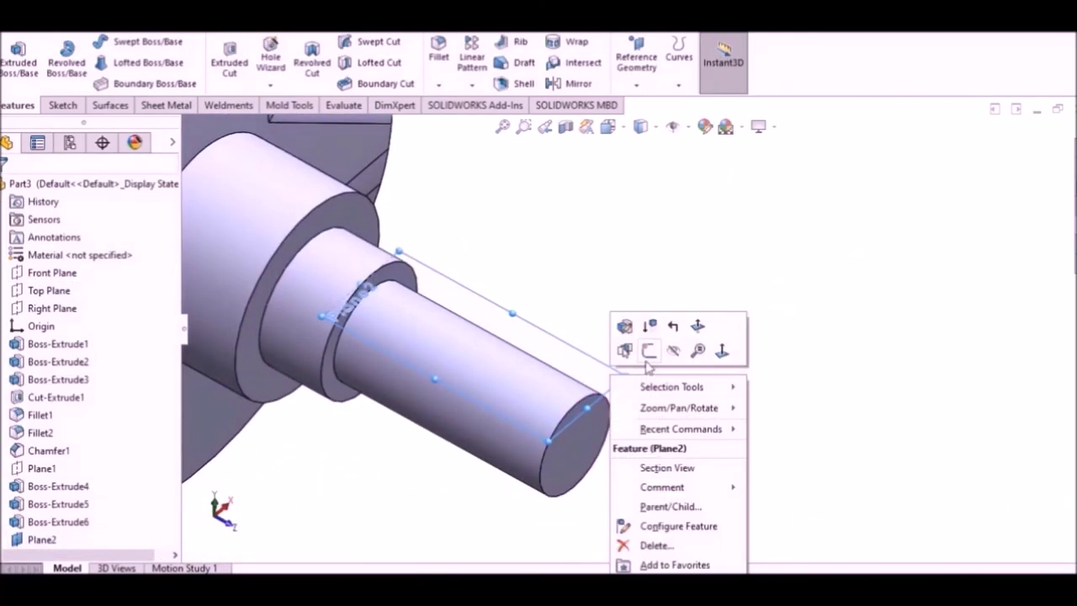
Sketch a straight slot on Plane2 over the Ø22 shaft, viewed normal to the plane.
{"action": "left_click", "coordinate": [648, 351]}
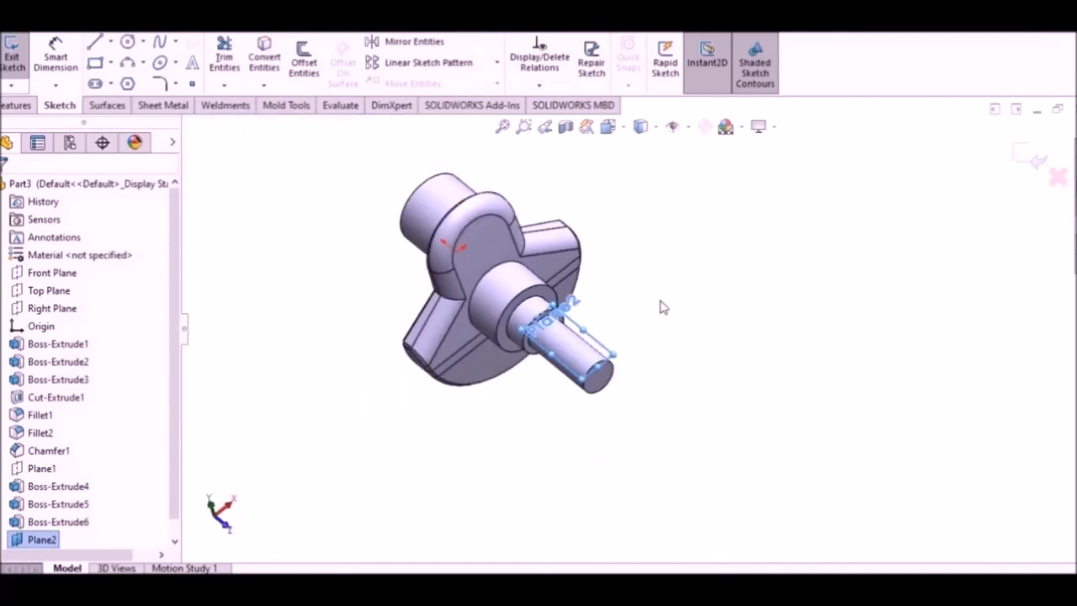
{"action": "left_click", "coordinate": [621, 128]}
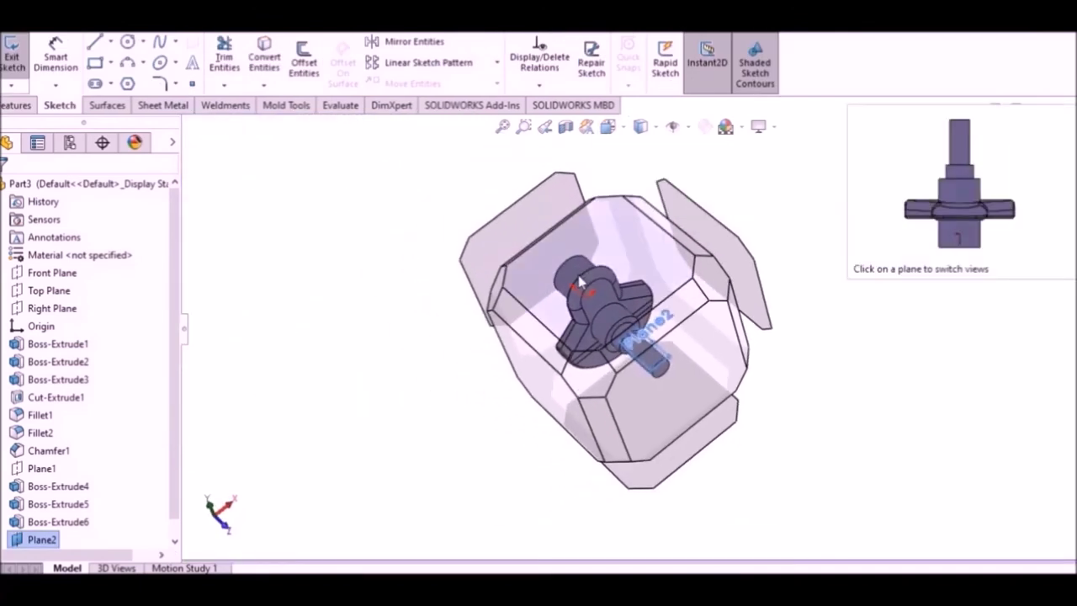
{"action": "left_click", "coordinate": [579, 282]}
{"action": "left_click", "coordinate": [542, 235]}
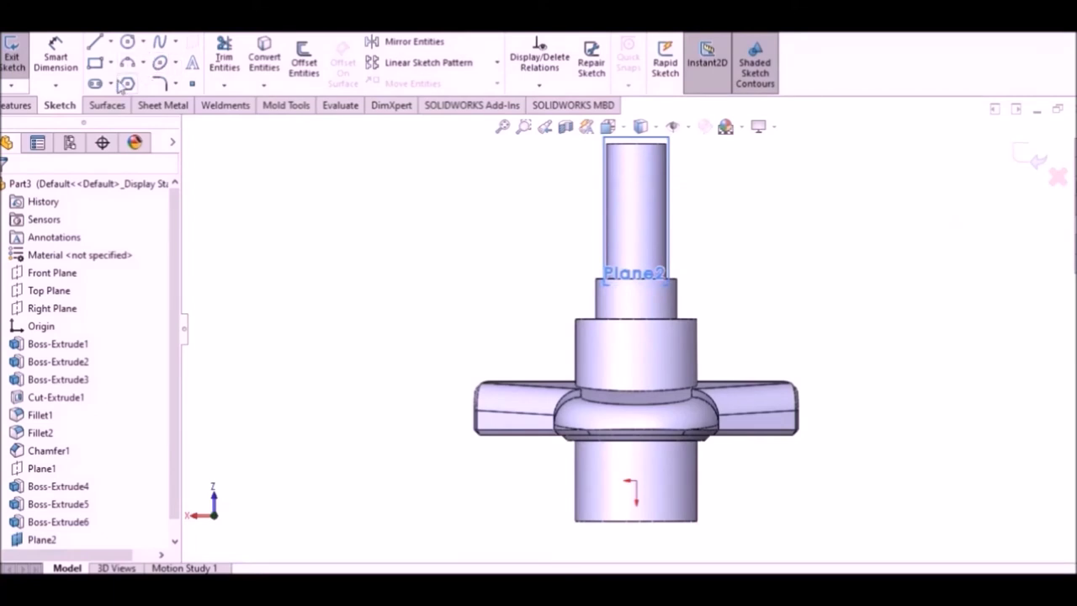
{"action": "left_click", "coordinate": [110, 83]}
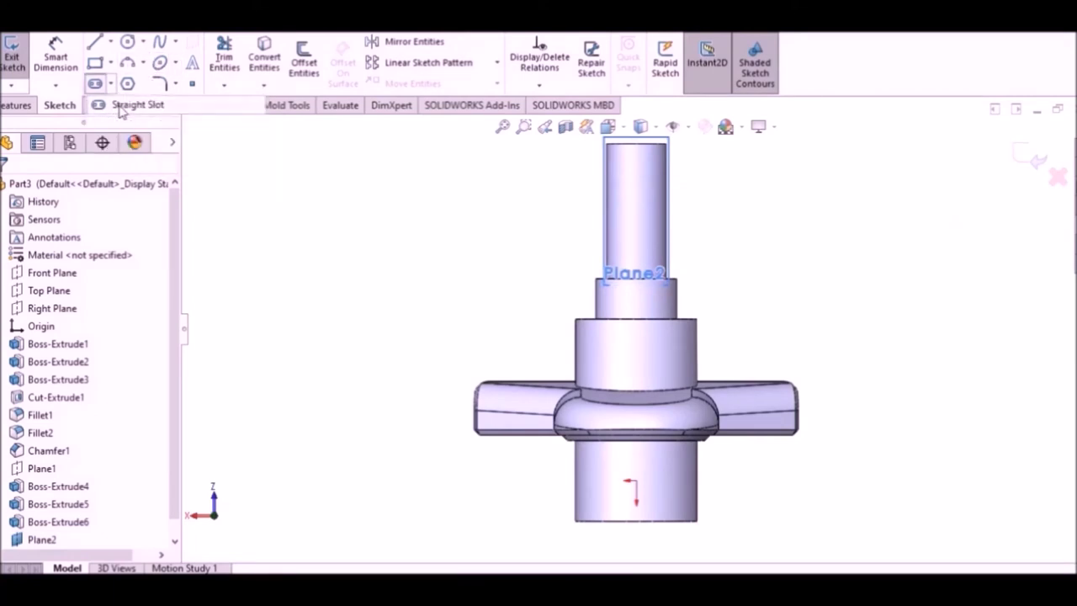
{"action": "left_click", "coordinate": [122, 107]}
{"action": "scroll", "coordinate": [685, 270], "scroll_direction": "down", "scroll_amount": 2}
{"action": "left_click", "coordinate": [624, 221]}
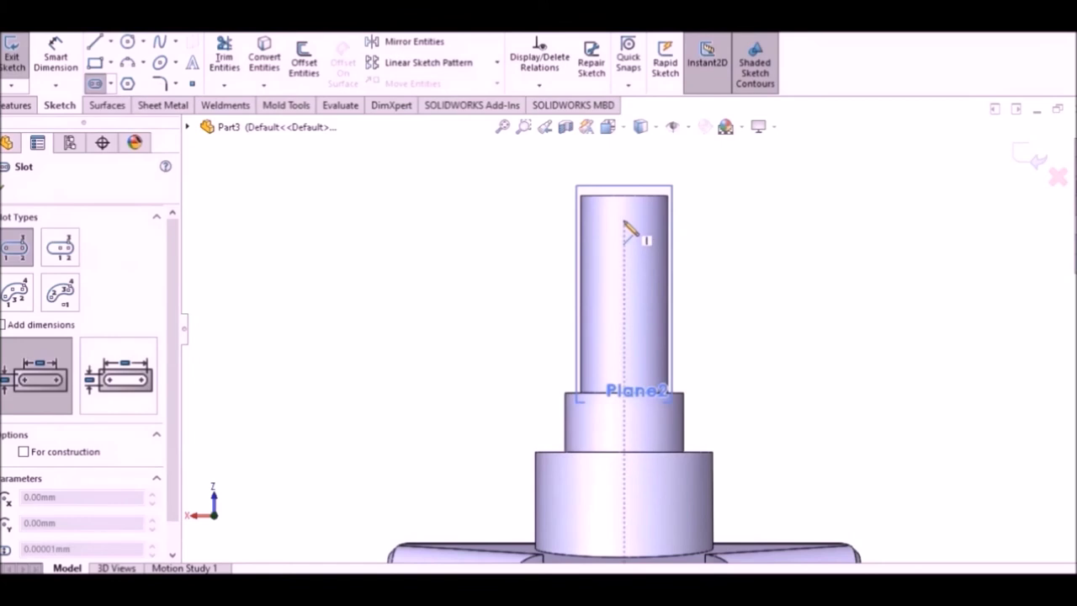
{"action": "left_click", "coordinate": [623, 301]}
{"action": "left_click", "coordinate": [646, 294]}
{"action": "right_click", "coordinate": [532, 269]}
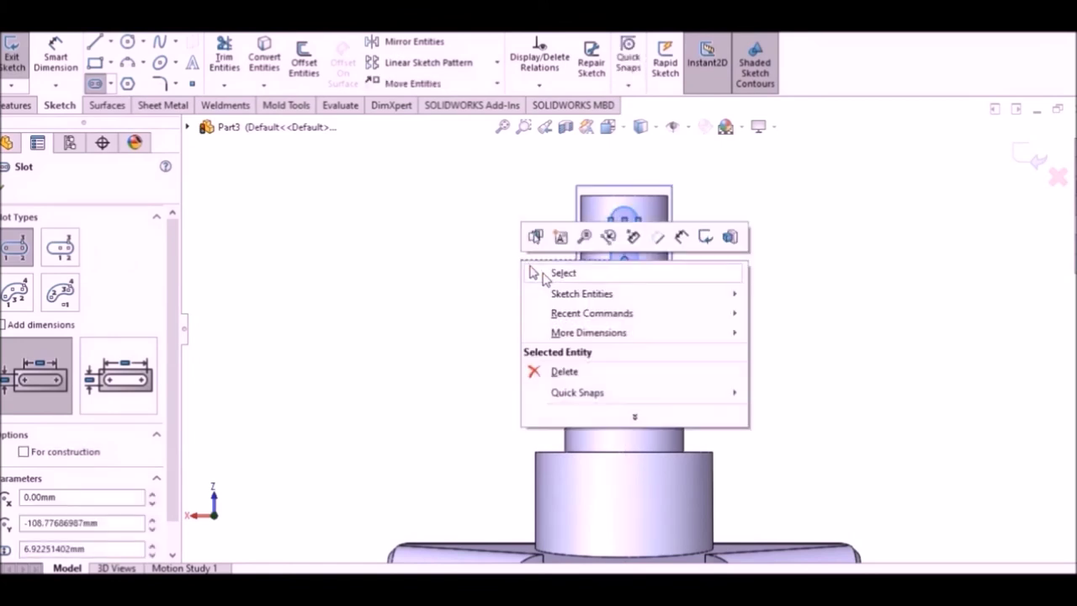
{"action": "left_click", "coordinate": [562, 273]}
Add a Vertical relation between the slot's centre point and the origin.
{"action": "scroll", "coordinate": [637, 316], "scroll_direction": "up", "scroll_amount": 3}
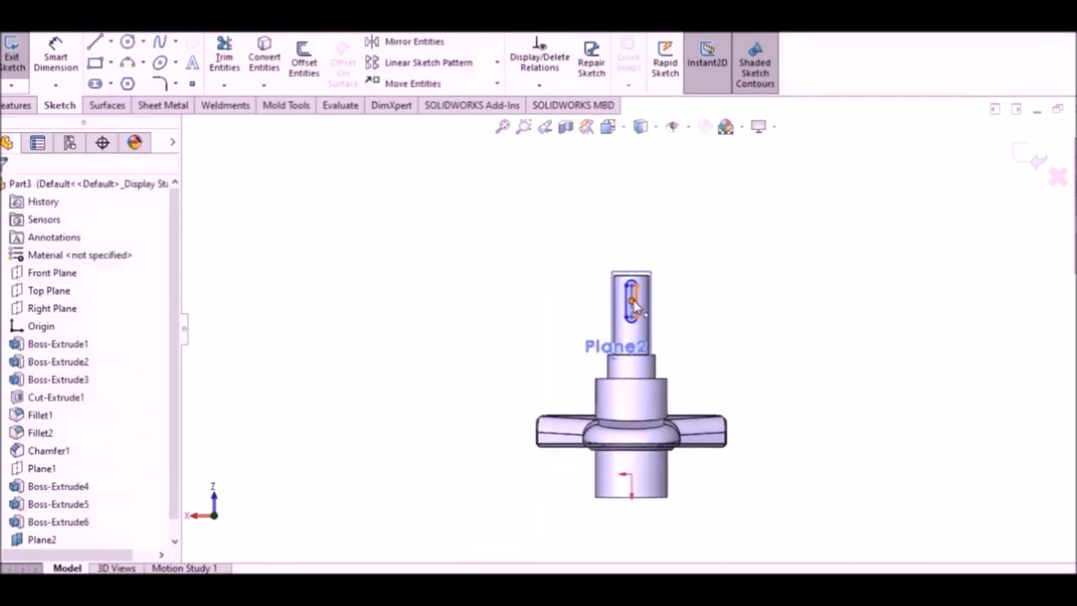
{"action": "left_click", "coordinate": [633, 303]}
{"action": "left_click", "coordinate": [631, 473], "text": "ctrl"}
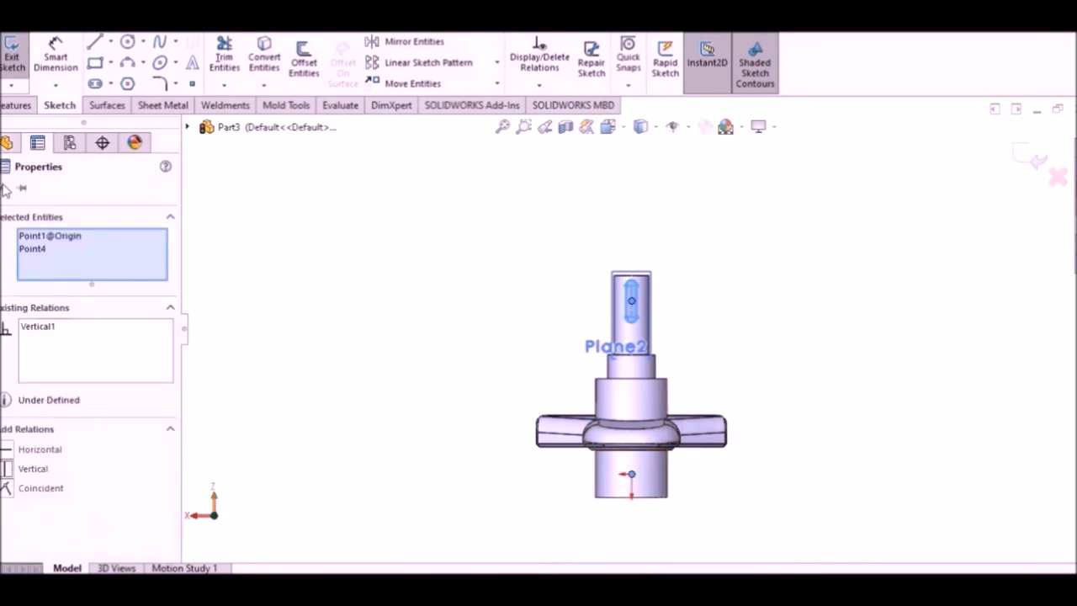
{"action": "left_click", "coordinate": [249, 238]}
{"action": "left_click", "coordinate": [59, 50]}
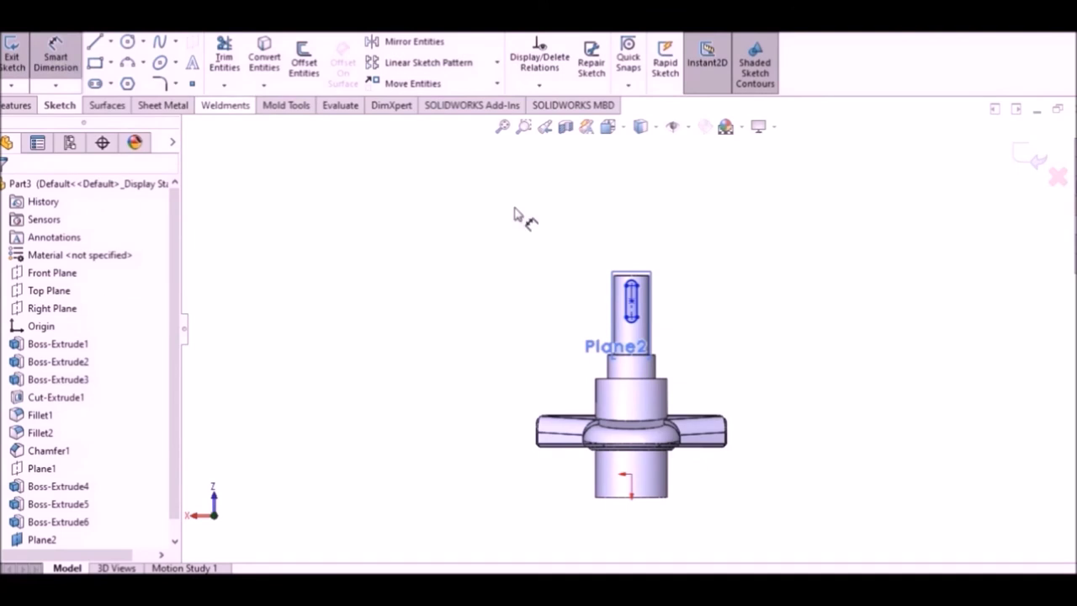
{"action": "scroll", "coordinate": [597, 331], "scroll_direction": "up", "scroll_amount": 5}
{"action": "scroll", "coordinate": [538, 324], "scroll_direction": "up", "scroll_amount": 2}
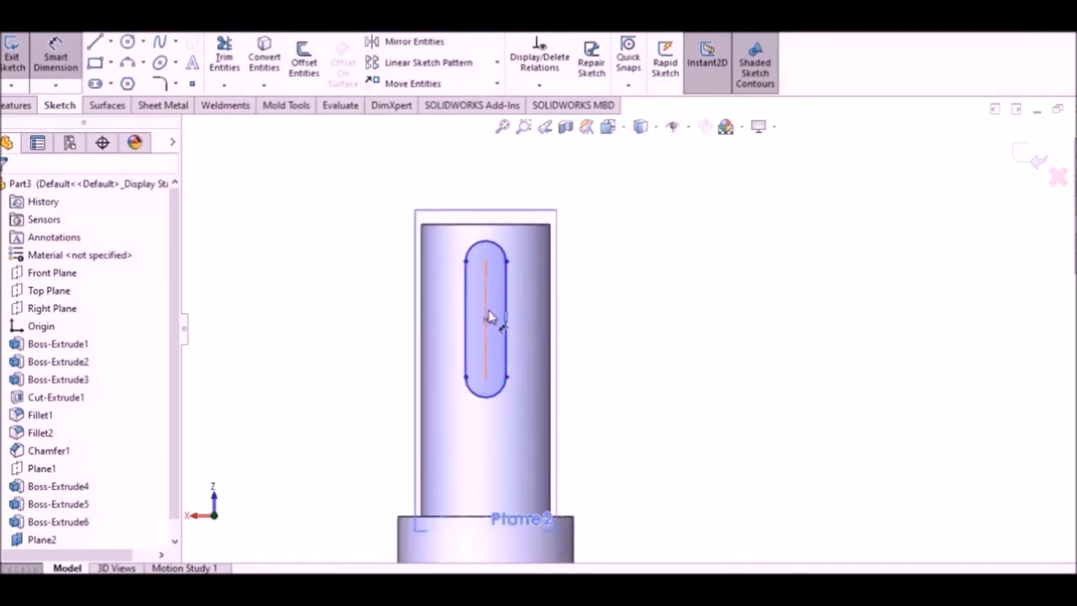
Dimension the slot: 20 mm long, 8 mm from the shaft's top end, R4 ends.
{"action": "left_click", "coordinate": [491, 316]}
{"action": "left_click", "coordinate": [617, 341]}
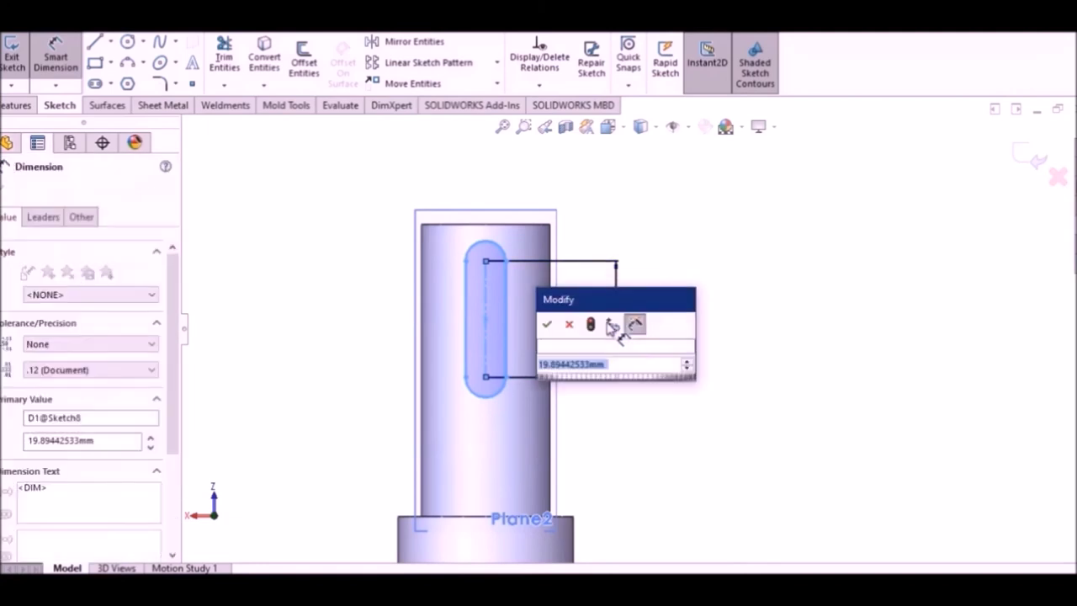
{"action": "type", "text": "20"}
{"action": "key", "text": "Return"}
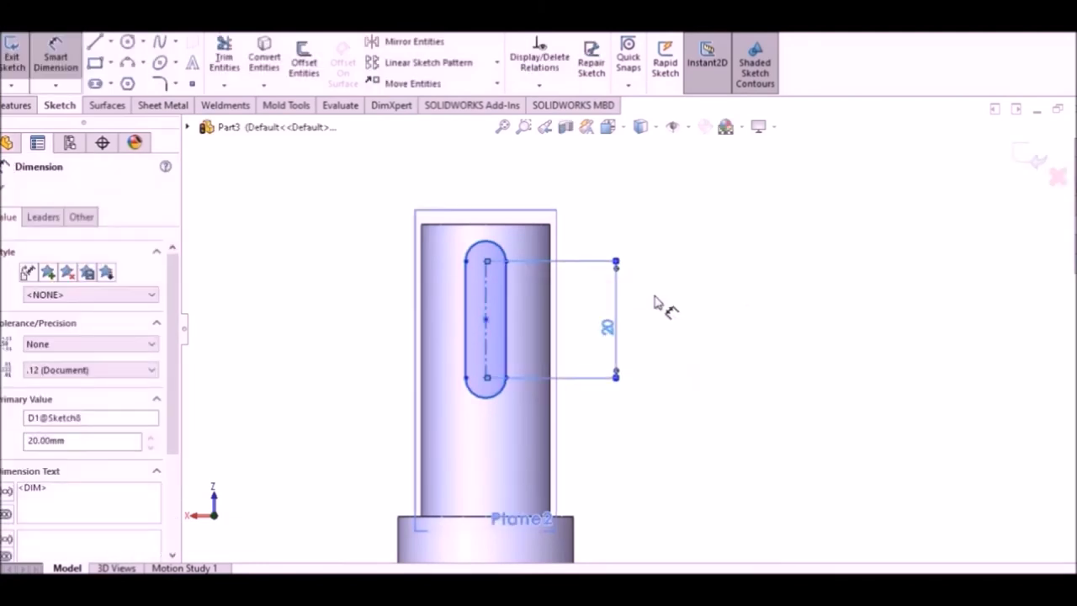
{"action": "left_click", "coordinate": [486, 264]}
{"action": "left_click", "coordinate": [509, 227]}
{"action": "left_click", "coordinate": [596, 233]}
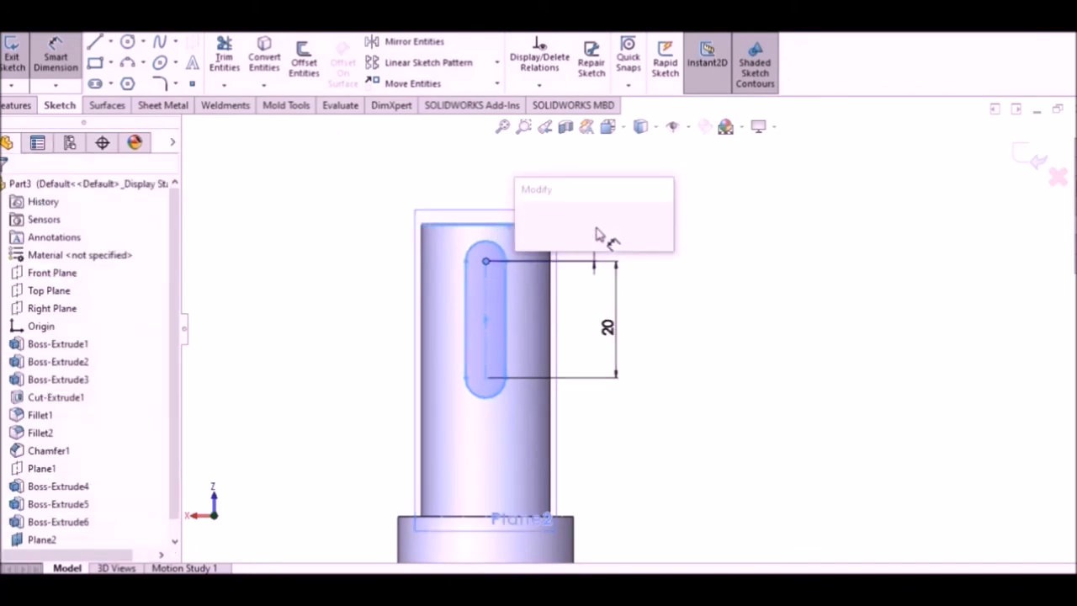
{"action": "type", "text": "8"}
{"action": "key", "text": "Return"}
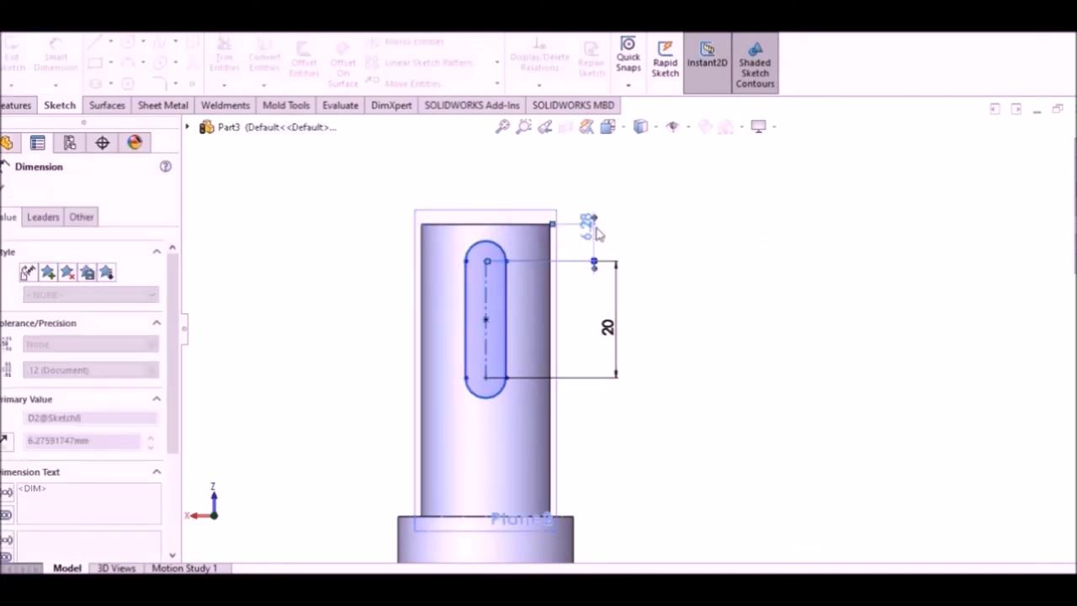
{"action": "left_click", "coordinate": [495, 256]}
{"action": "left_click", "coordinate": [457, 258]}
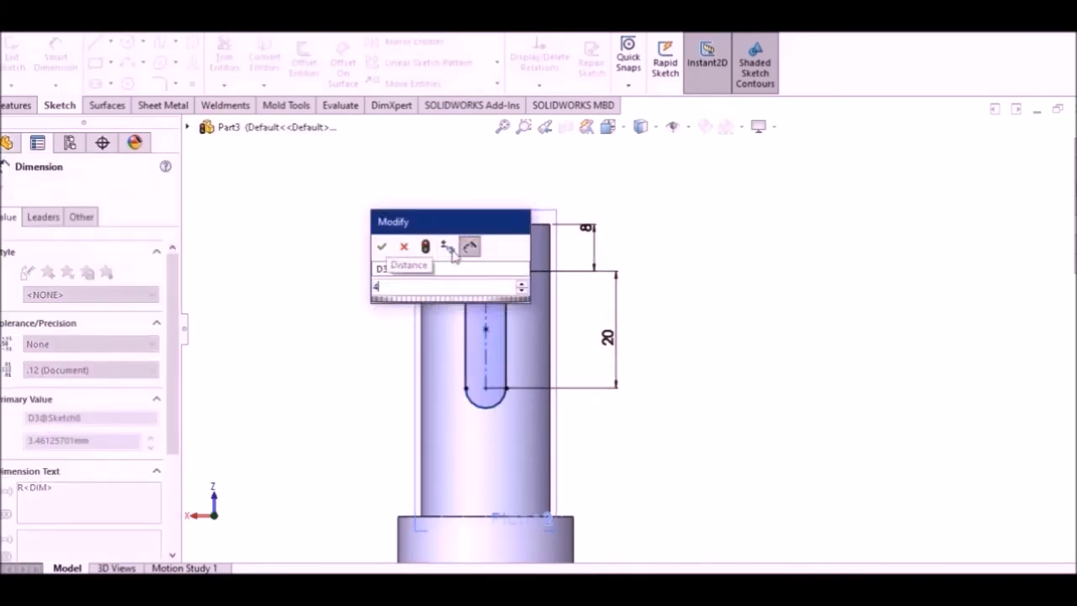
{"action": "type", "text": "4"}
{"action": "key", "text": "Return"}
{"action": "right_click", "coordinate": [307, 258]}
{"action": "left_click", "coordinate": [320, 301]}
{"action": "mouse_move", "coordinate": [320, 302]}
{"action": "middle_mouse_down"}
{"action": "mouse_move", "coordinate": [399, 298]}
{"action": "mouse_move", "coordinate": [476, 329]}
{"action": "mouse_move", "coordinate": [437, 320]}
{"action": "middle_mouse_up"}
Cut the slot sketch 4 mm deep (Blind) into the Ø22 shaft as a keyway.
{"action": "left_click", "coordinate": [26, 108]}
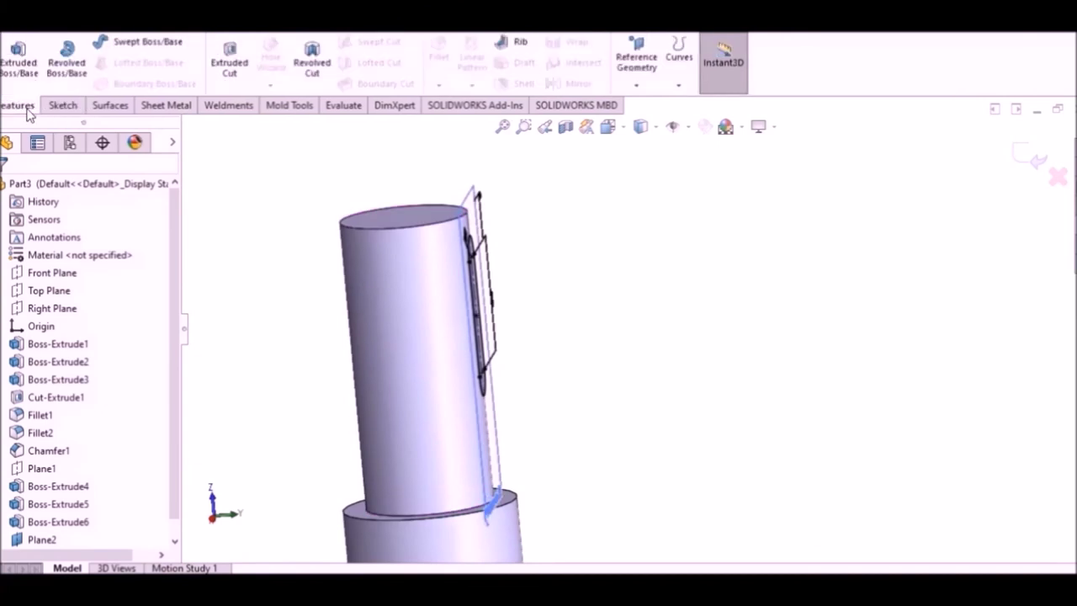
{"action": "left_click", "coordinate": [234, 74]}
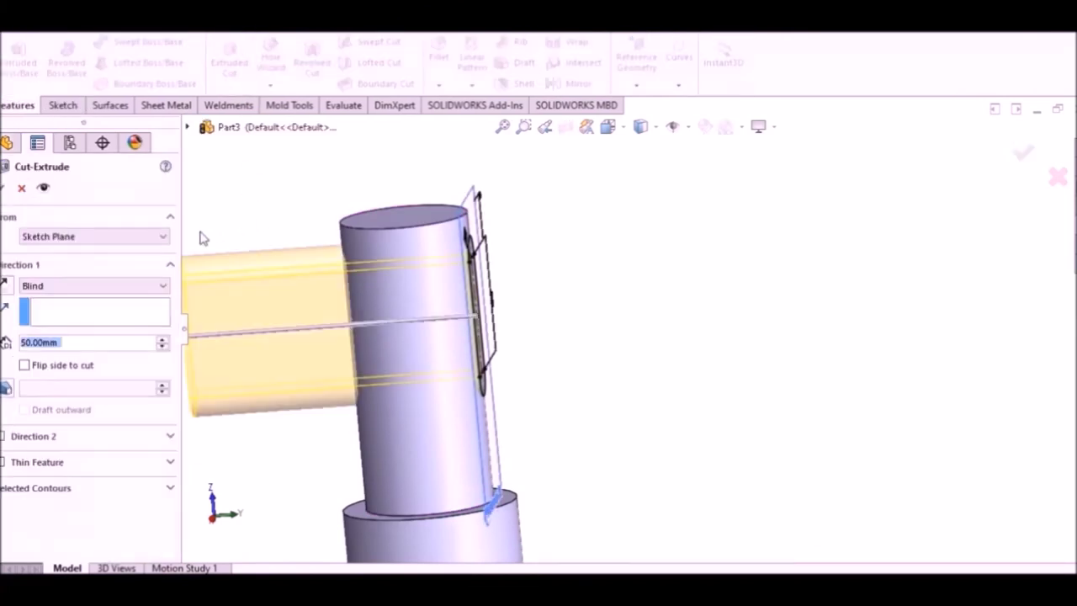
{"action": "type", "text": "4"}
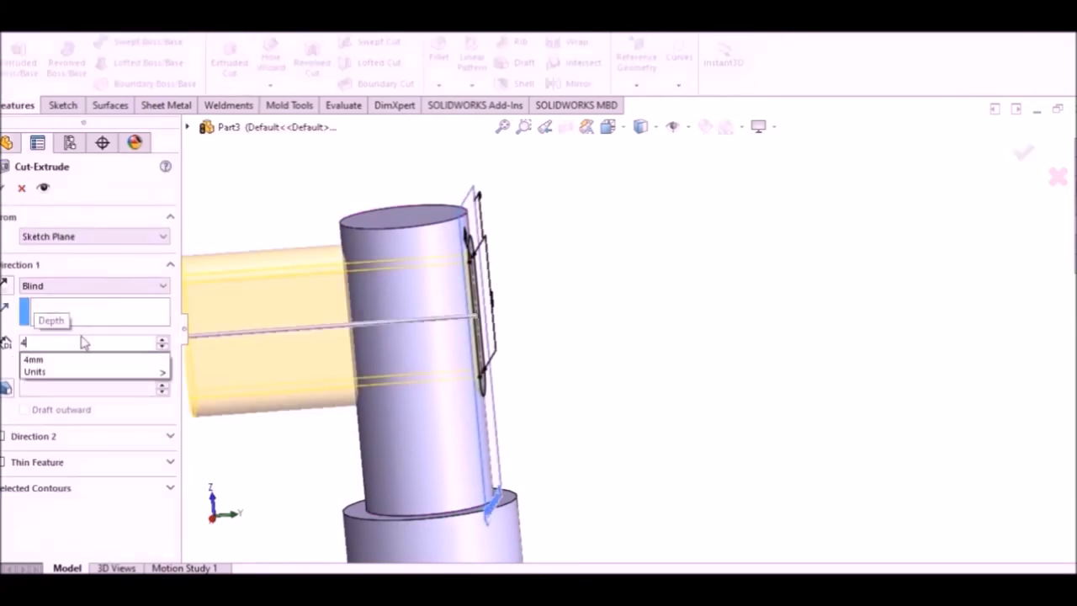
{"action": "key", "text": "Return"}
{"action": "key", "text": "Return"}
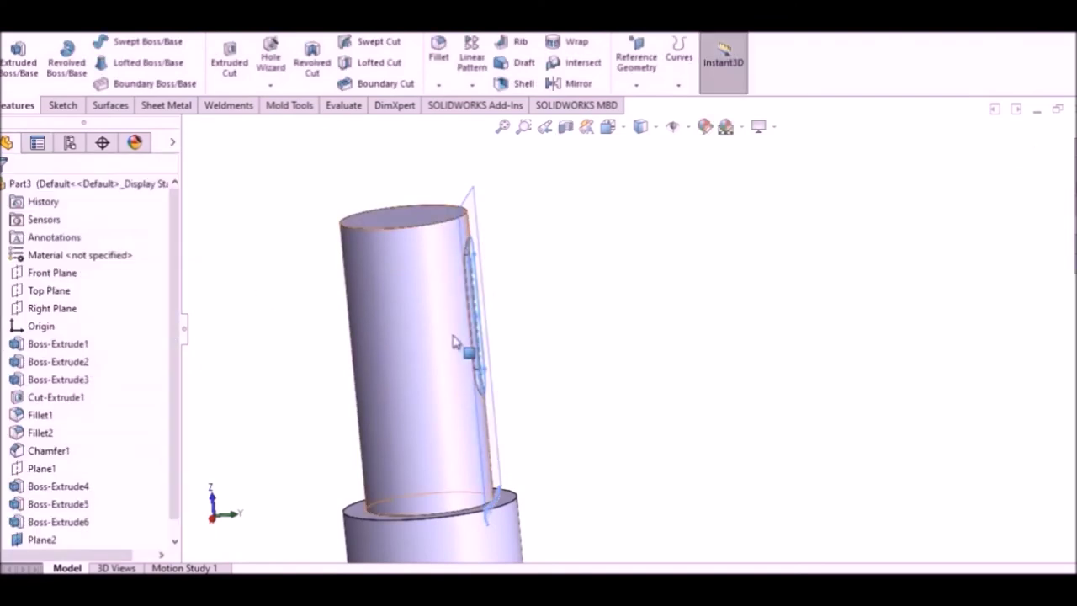
{"action": "middle_click_drag", "start_coordinate": [577, 341], "coordinate": [542, 257]}
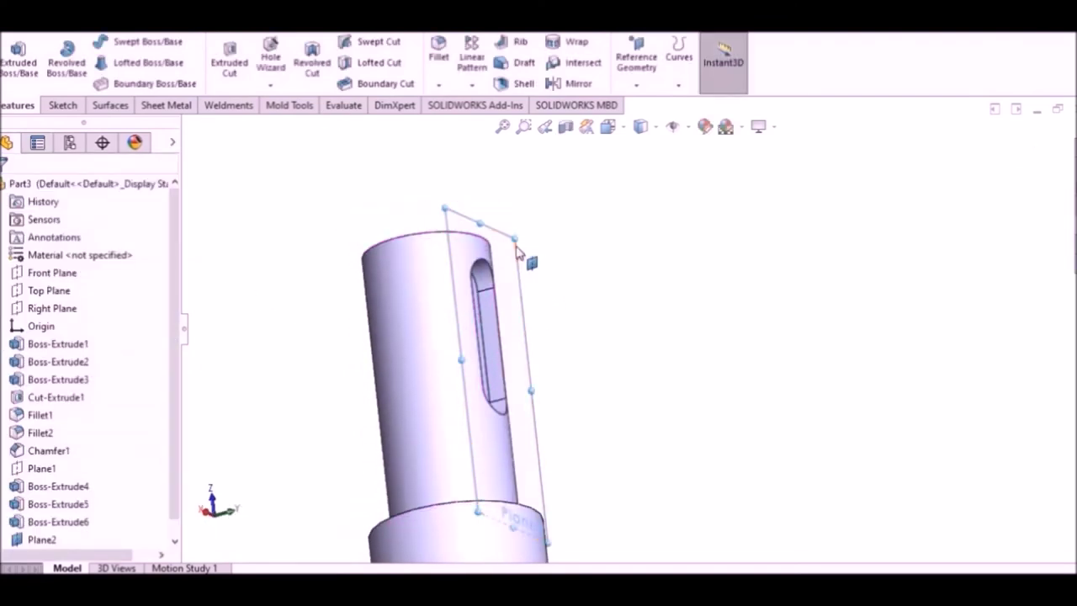
{"action": "right_click", "coordinate": [517, 251]}
{"action": "scroll", "coordinate": [593, 330], "scroll_direction": "up", "scroll_amount": 5}
{"action": "mouse_move", "coordinate": [721, 437]}
{"action": "middle_mouse_down"}
{"action": "mouse_move", "coordinate": [737, 447]}
{"action": "mouse_move", "coordinate": [853, 337]}
{"action": "mouse_move", "coordinate": [800, 506]}
{"action": "middle_mouse_up"}
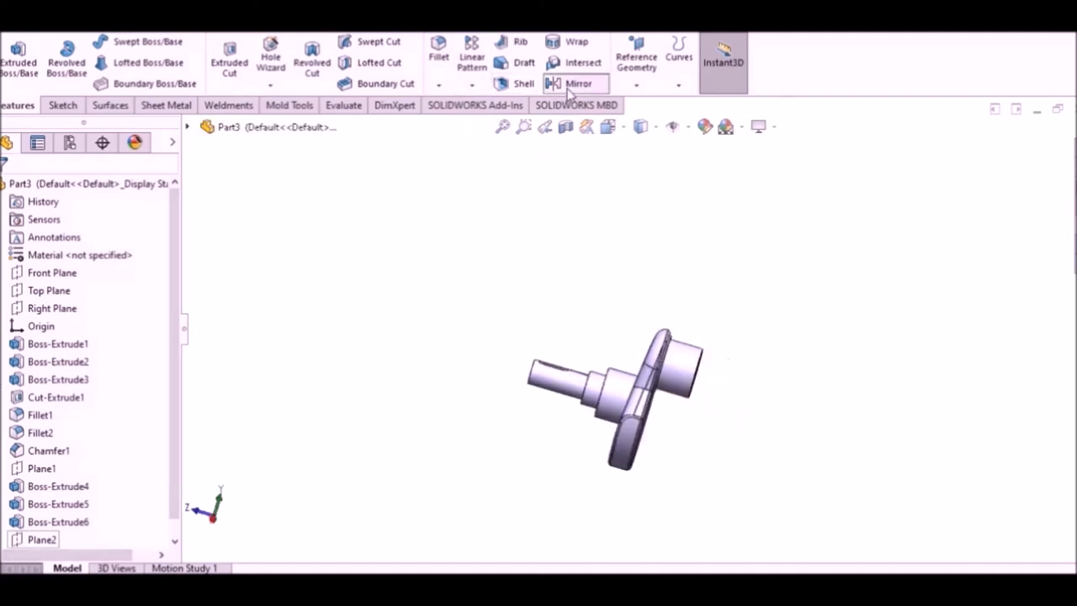
Mirror the part body about the Front Plane, then view it from the right side.
{"action": "left_click", "coordinate": [572, 84]}
{"action": "left_click", "coordinate": [187, 126]}
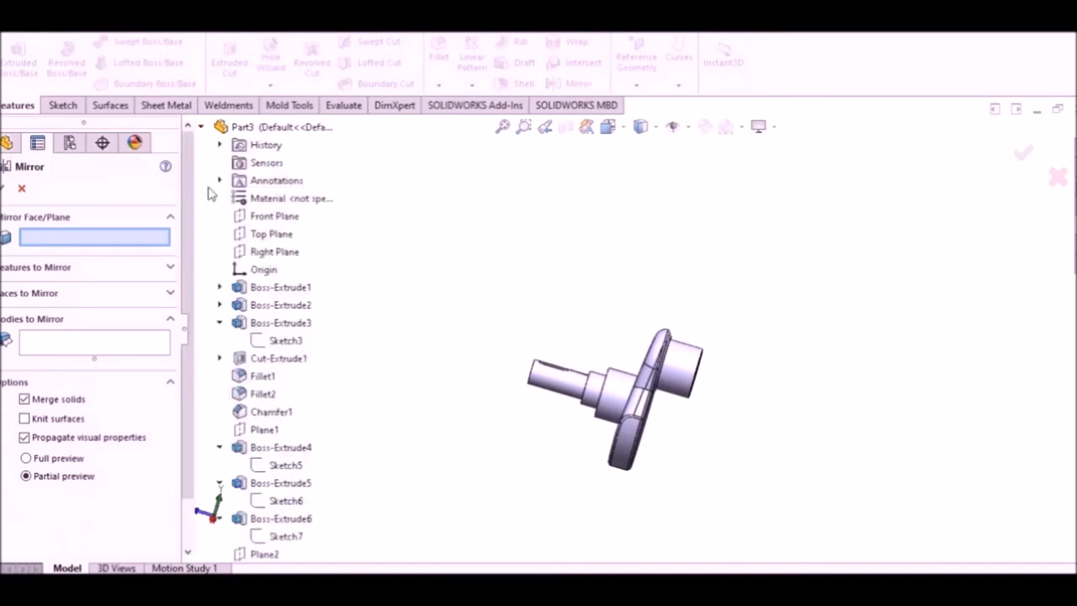
{"action": "left_click", "coordinate": [276, 216]}
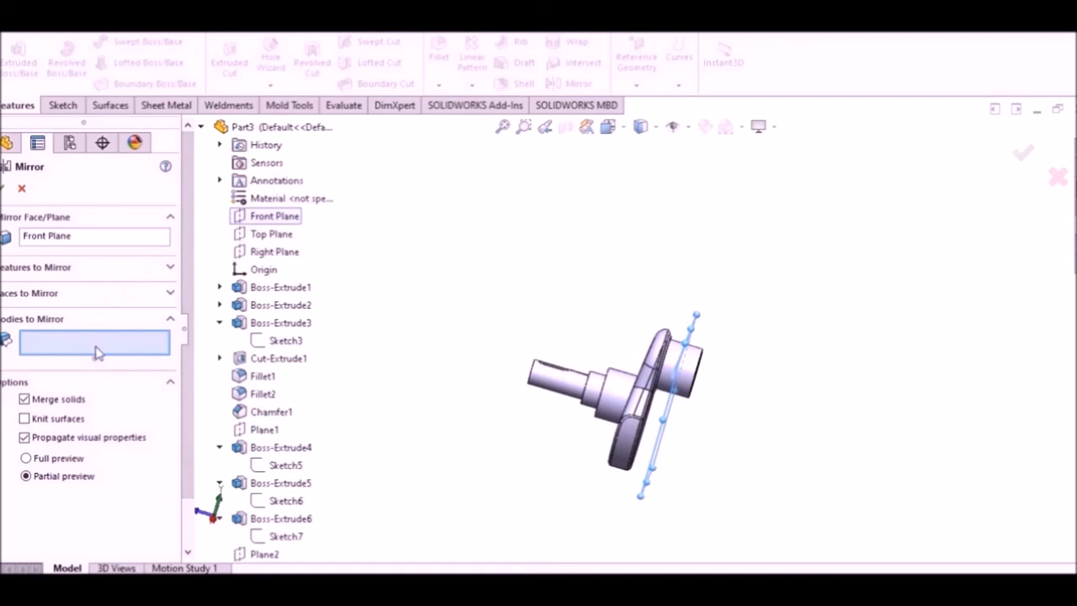
{"action": "left_click", "coordinate": [645, 428]}
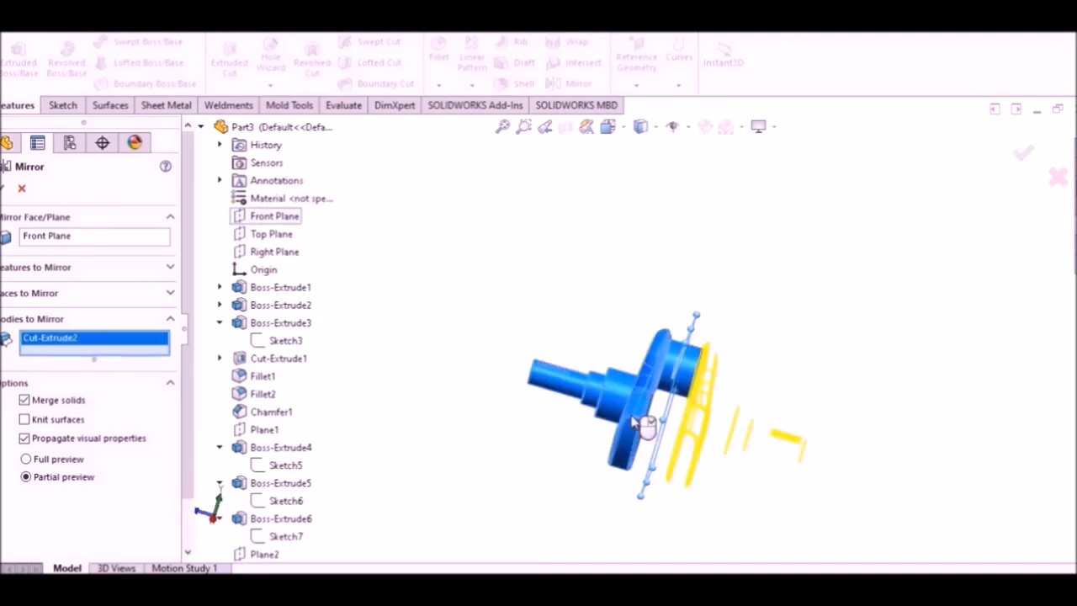
{"action": "left_click", "coordinate": [3, 189]}
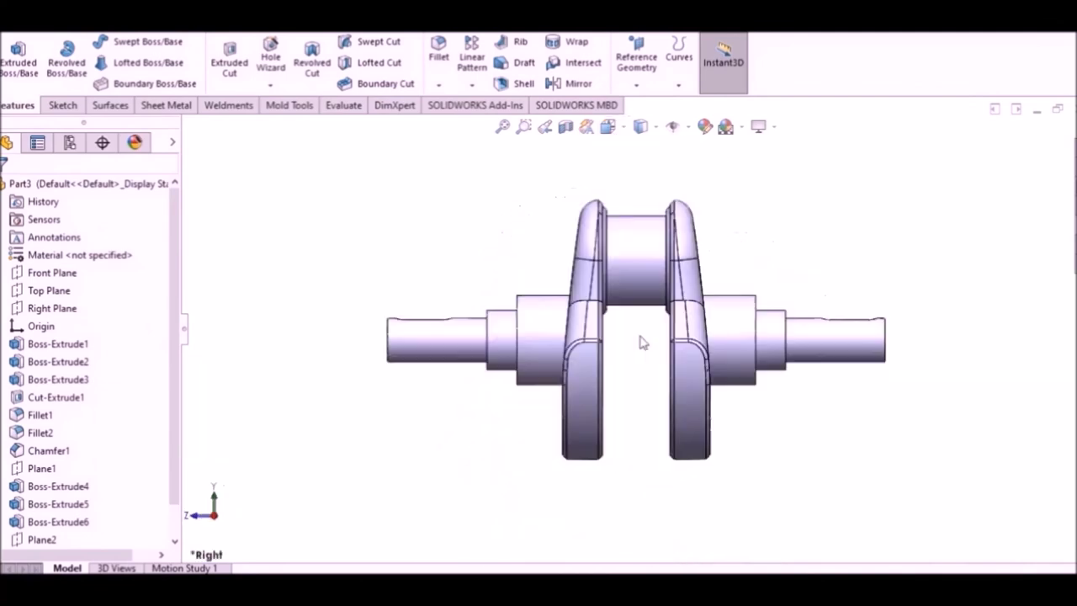
{"action": "left_click", "coordinate": [607, 126]}
{"action": "left_click", "coordinate": [632, 384]}
{"action": "mouse_move", "coordinate": [794, 237]}
{"action": "middle_mouse_down"}
{"action": "mouse_move", "coordinate": [704, 233]}
{"action": "mouse_move", "coordinate": [721, 260]}
{"action": "mouse_move", "coordinate": [796, 260]}
{"action": "mouse_move", "coordinate": [788, 402]}
{"action": "mouse_move", "coordinate": [1026, 233]}
{"action": "middle_mouse_up"}
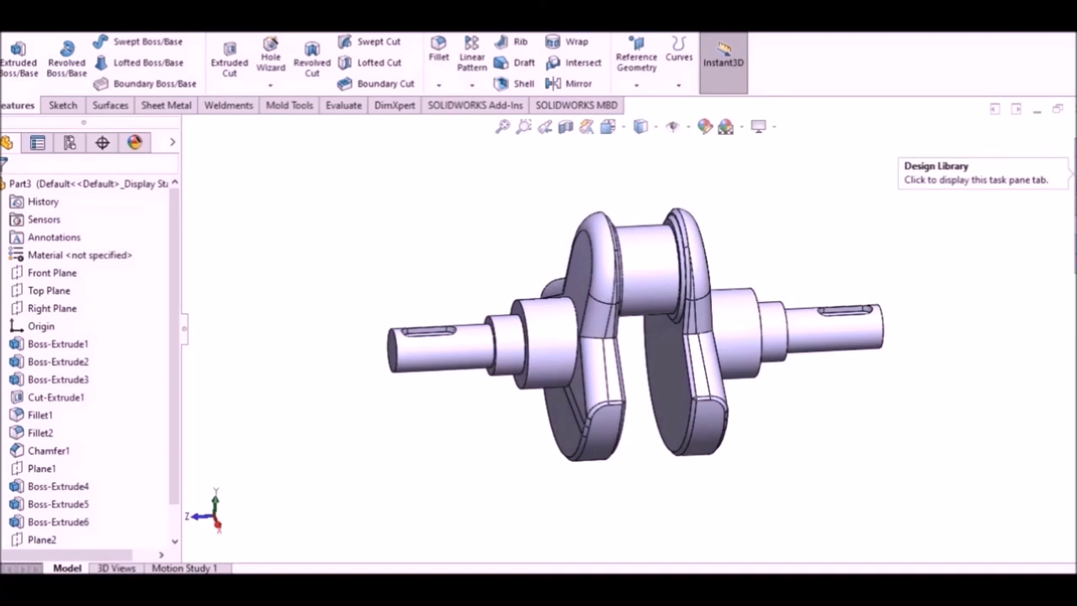
Apply the chromium plate metal appearance to the crankshaft and show it isometrically.
{"action": "left_click", "coordinate": [1068, 224]}
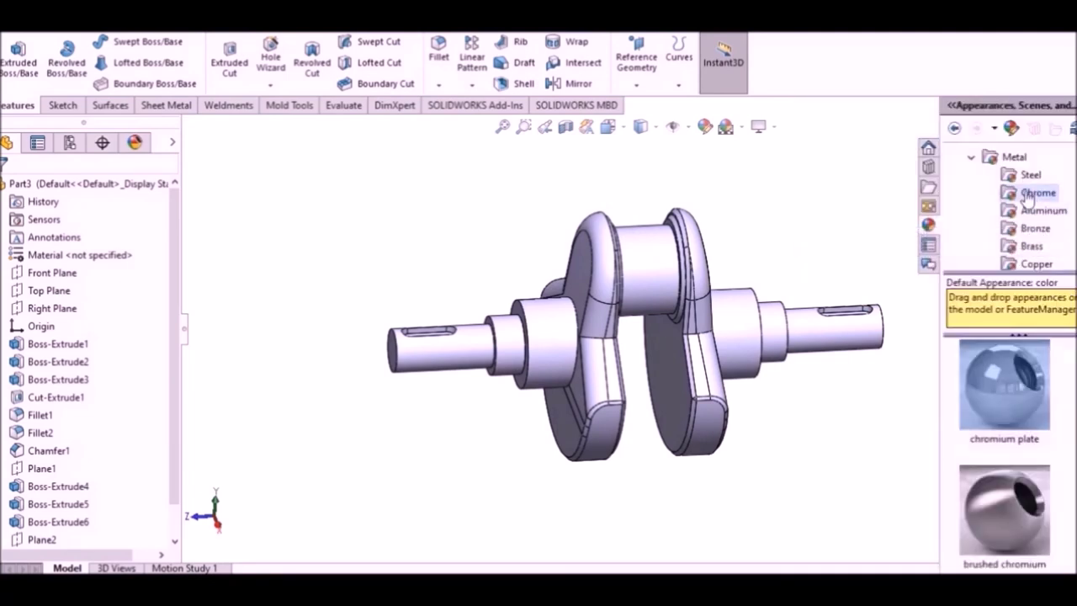
{"action": "left_click", "coordinate": [1027, 405]}
{"action": "left_click", "coordinate": [1006, 491]}
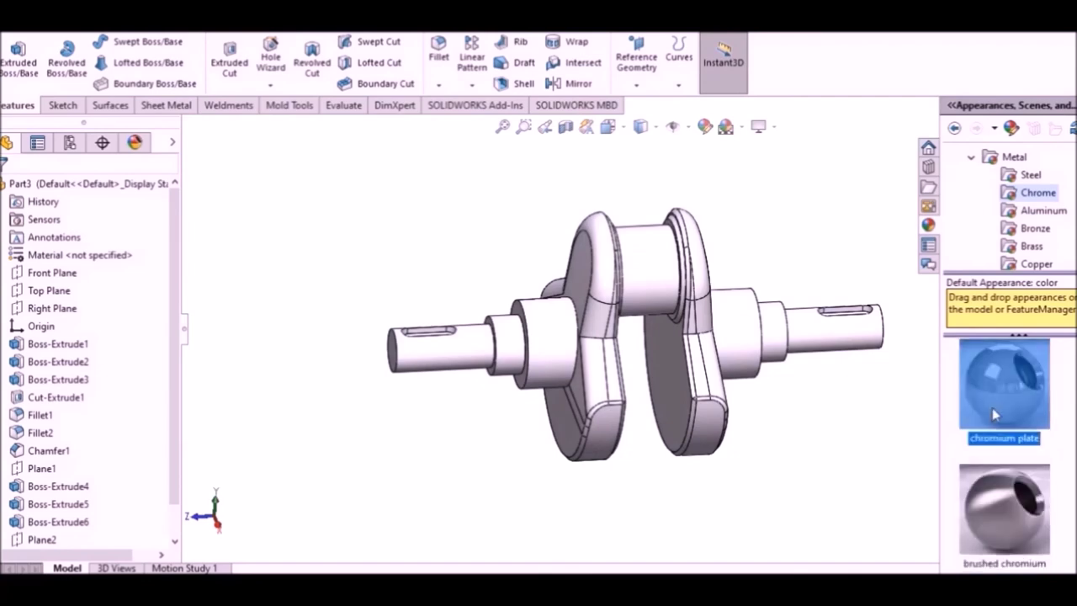
{"action": "left_click", "coordinate": [996, 438]}
{"action": "mouse_move", "coordinate": [801, 210]}
{"action": "middle_mouse_down"}
{"action": "mouse_move", "coordinate": [682, 216]}
{"action": "mouse_move", "coordinate": [737, 199]}
{"action": "mouse_move", "coordinate": [748, 213]}
{"action": "middle_mouse_up"}
{"action": "left_click", "coordinate": [608, 126]}
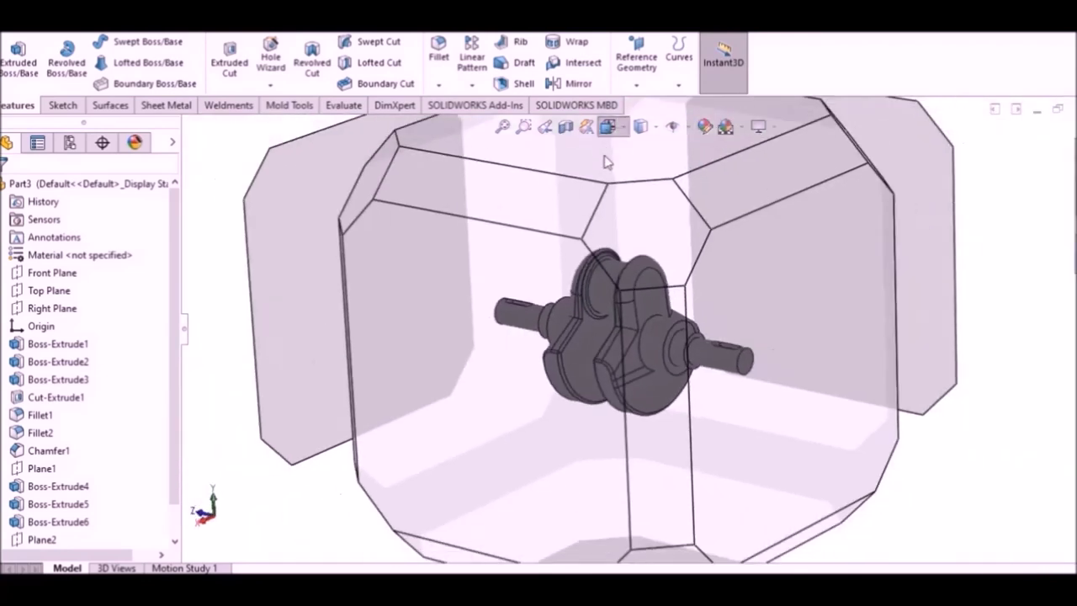
{"action": "left_click", "coordinate": [639, 286]}
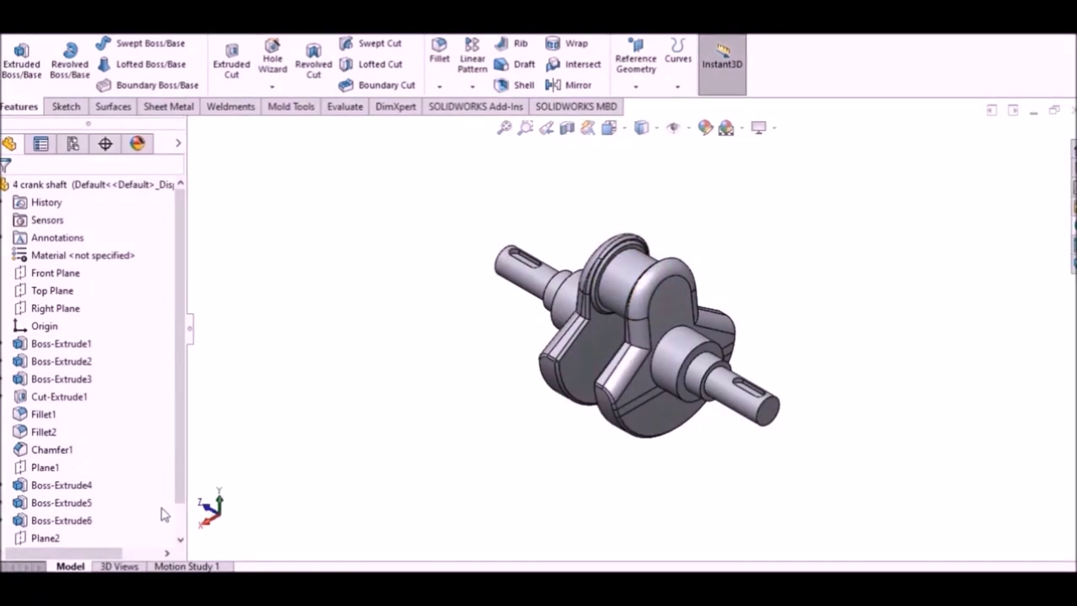
Convert the step face's circular edge and cut Through All, removing one Ø22 keyed shaft end.
{"action": "scroll", "coordinate": [698, 376], "scroll_direction": "down", "scroll_amount": 3}
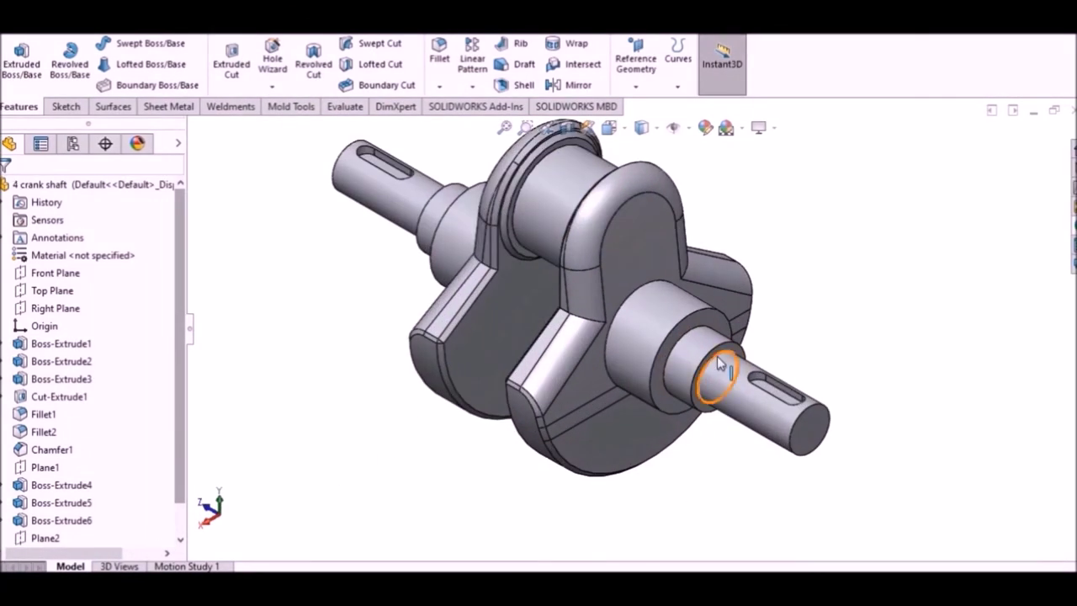
{"action": "right_click", "coordinate": [721, 353]}
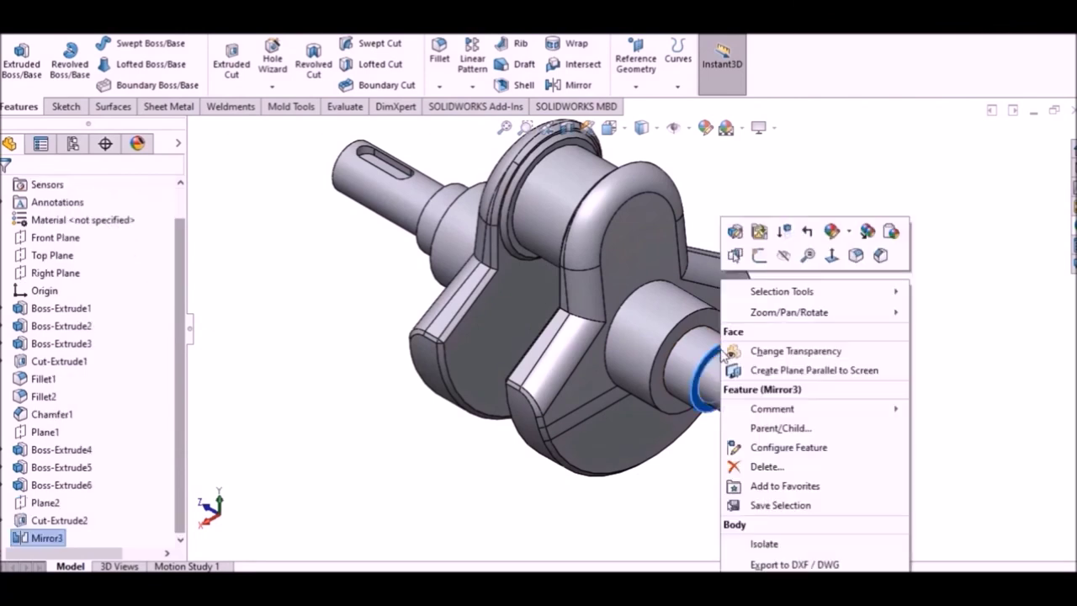
{"action": "left_click", "coordinate": [759, 261]}
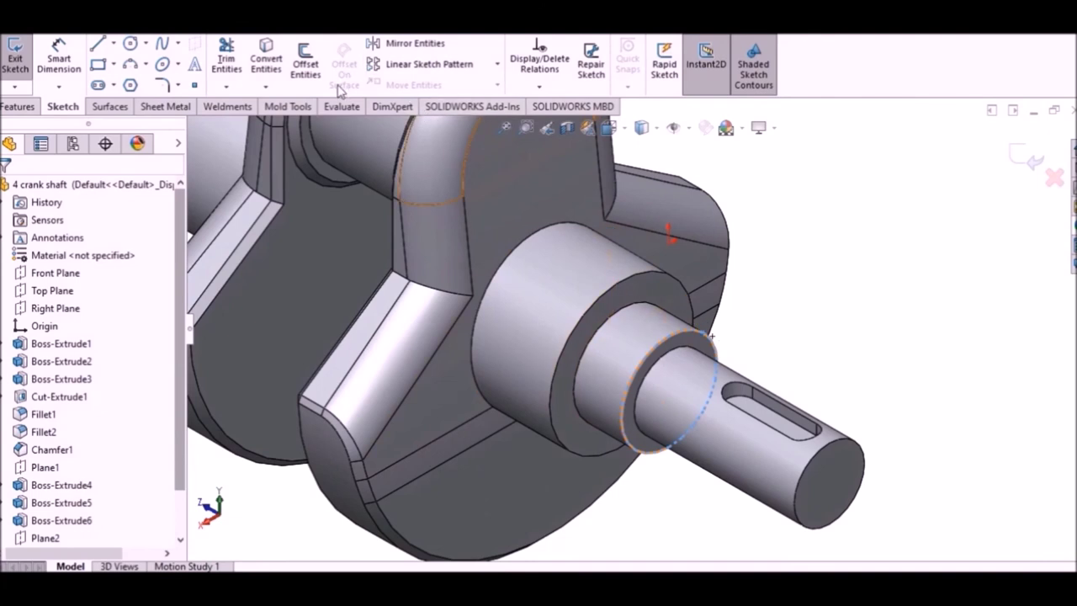
{"action": "left_click", "coordinate": [271, 74]}
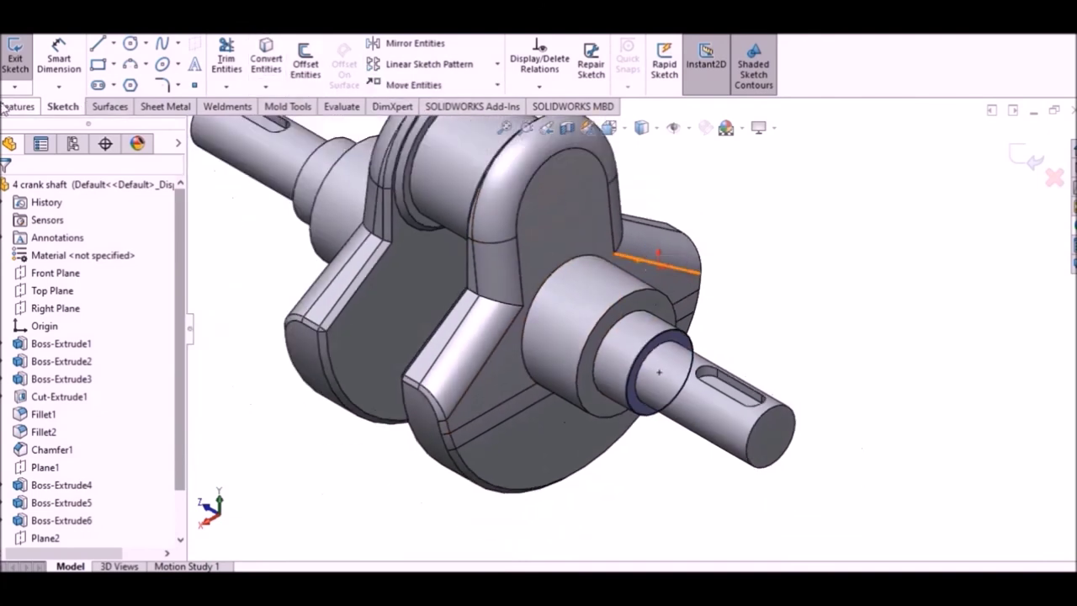
{"action": "left_click", "coordinate": [232, 67]}
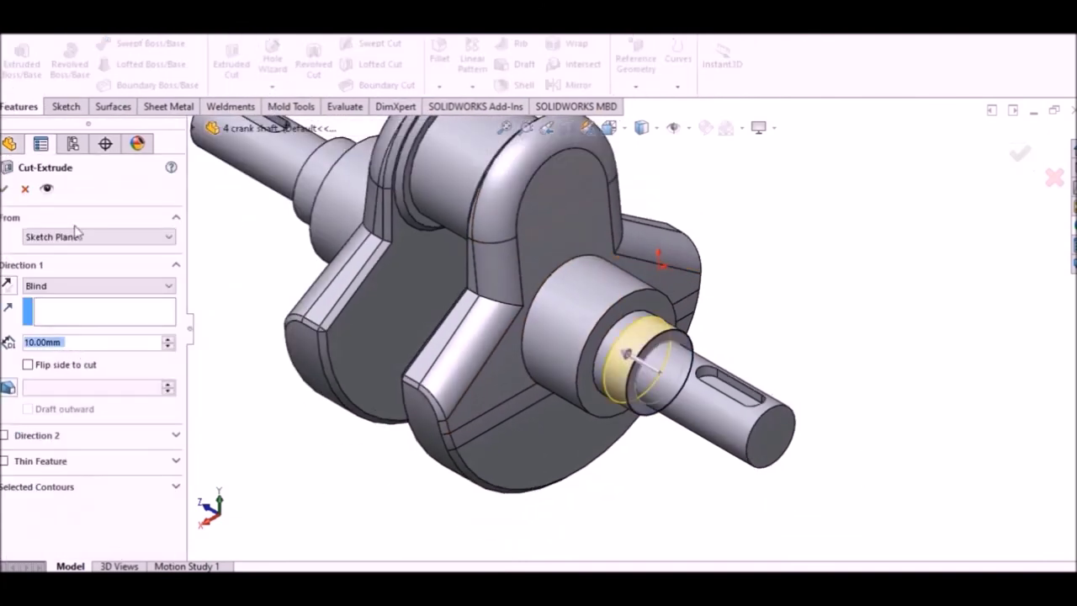
{"action": "left_click", "coordinate": [168, 286]}
{"action": "left_click", "coordinate": [121, 312]}
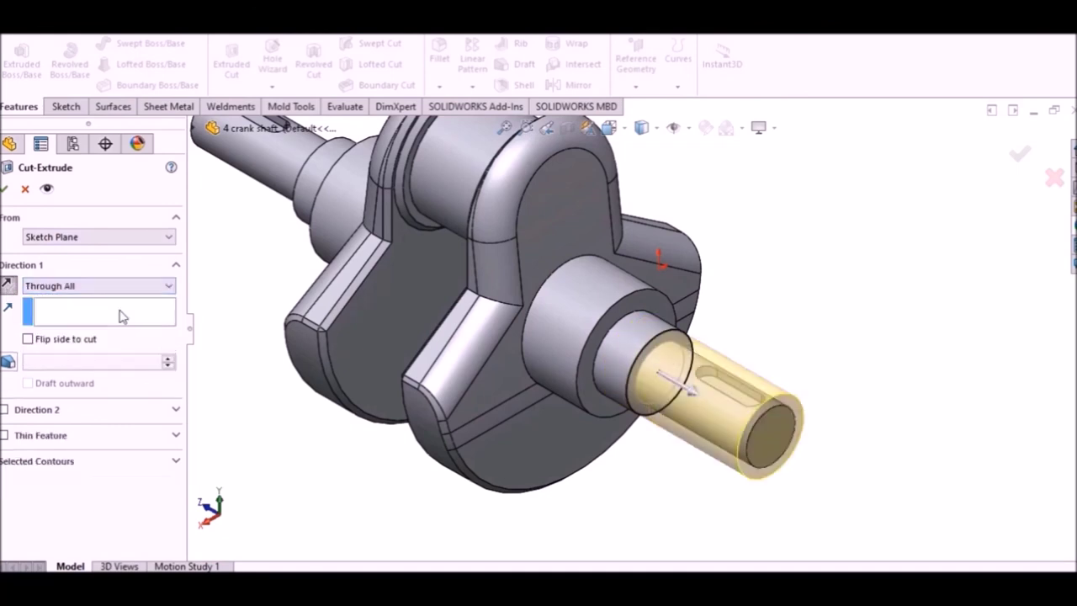
{"action": "left_click", "coordinate": [5, 191]}
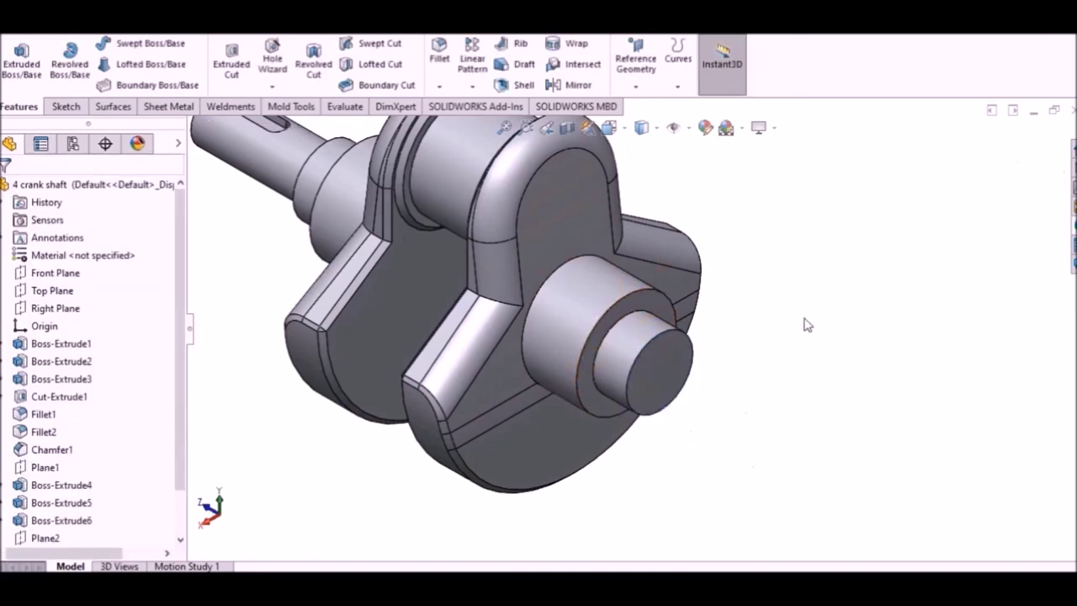
{"action": "key", "text": "f"}
{"action": "mouse_move", "coordinate": [728, 316]}
{"action": "middle_mouse_down"}
{"action": "mouse_move", "coordinate": [748, 289]}
{"action": "mouse_move", "coordinate": [800, 305]}
{"action": "middle_mouse_up"}
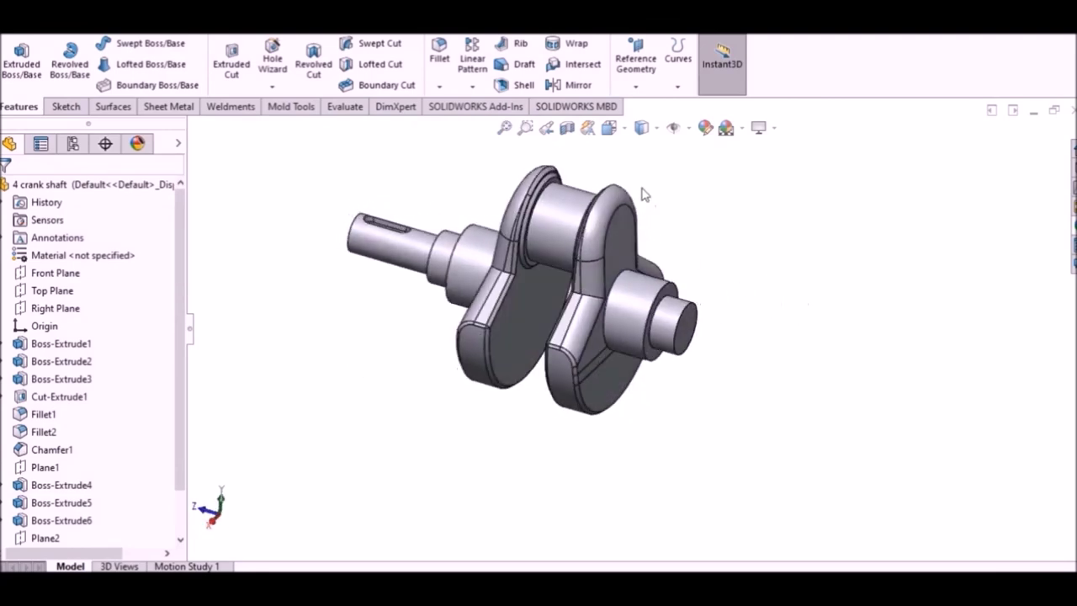
{"action": "left_click", "coordinate": [609, 127]}
{"action": "left_click", "coordinate": [674, 324]}
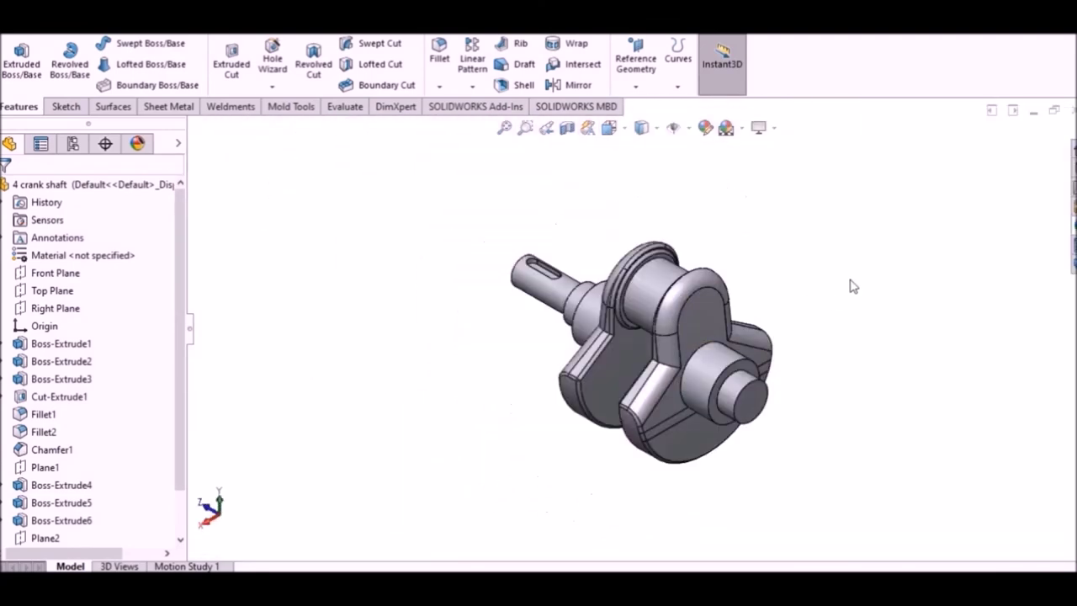